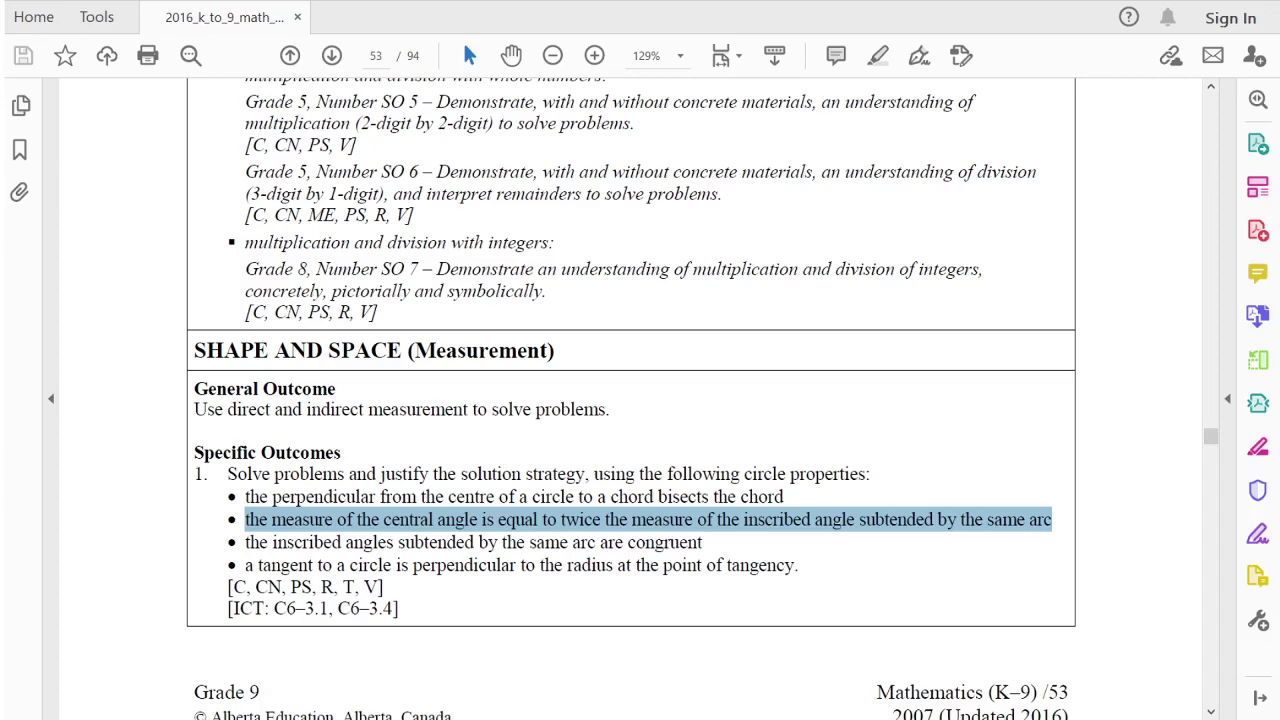
Switch from the circle-properties PDF to the GeoGebra Geometry window
key("alt+Tab")
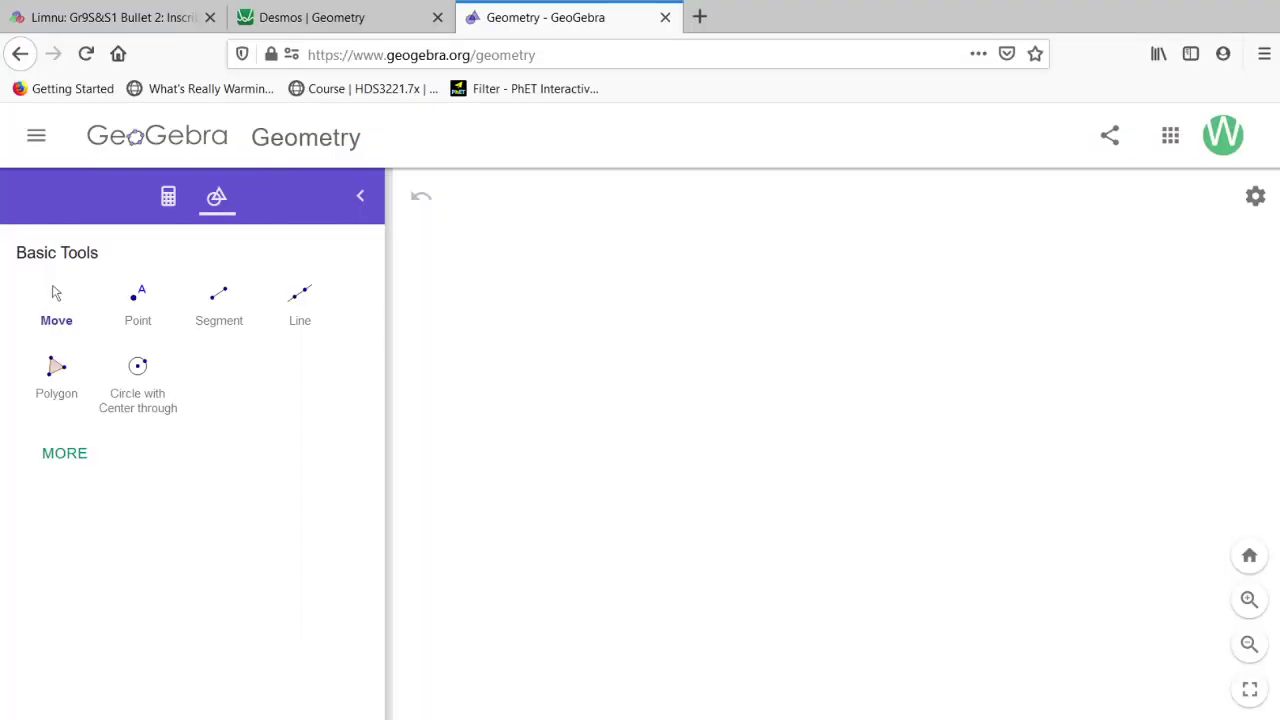
Draw a circle centred at A through B in mid-canvas, redoing the first attempt
left_click(145, 389)
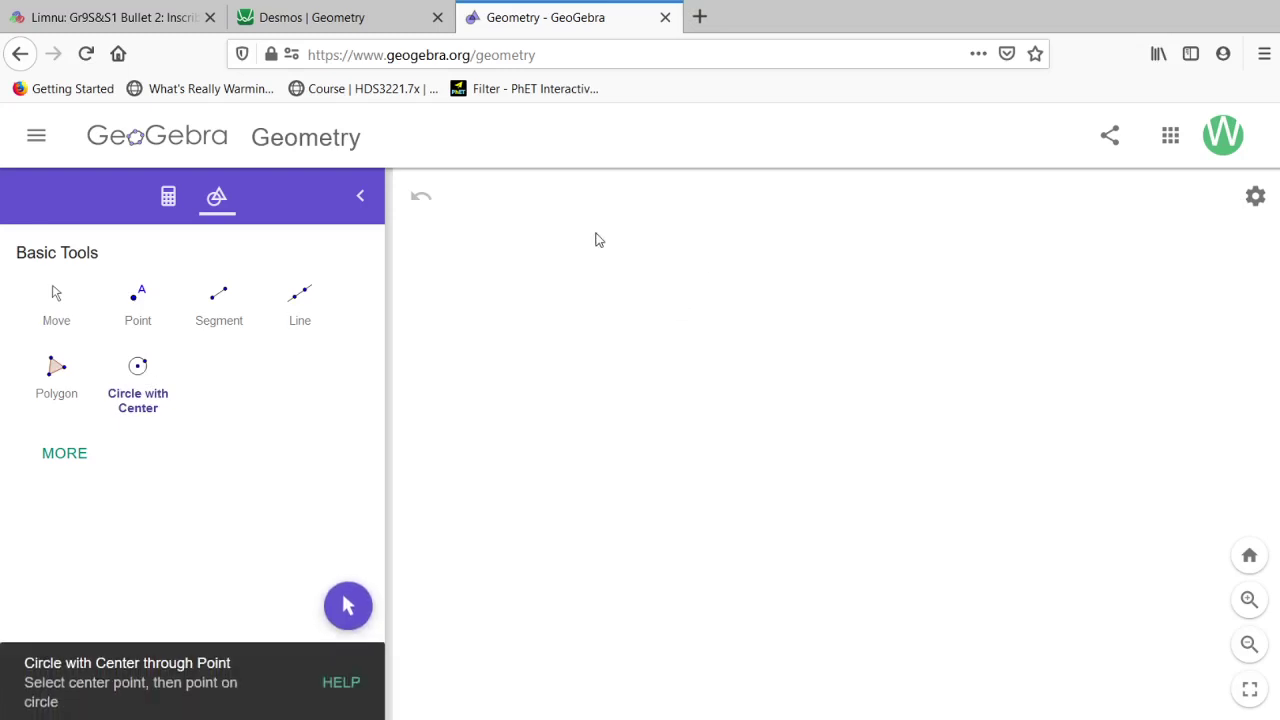
left_click(595, 232)
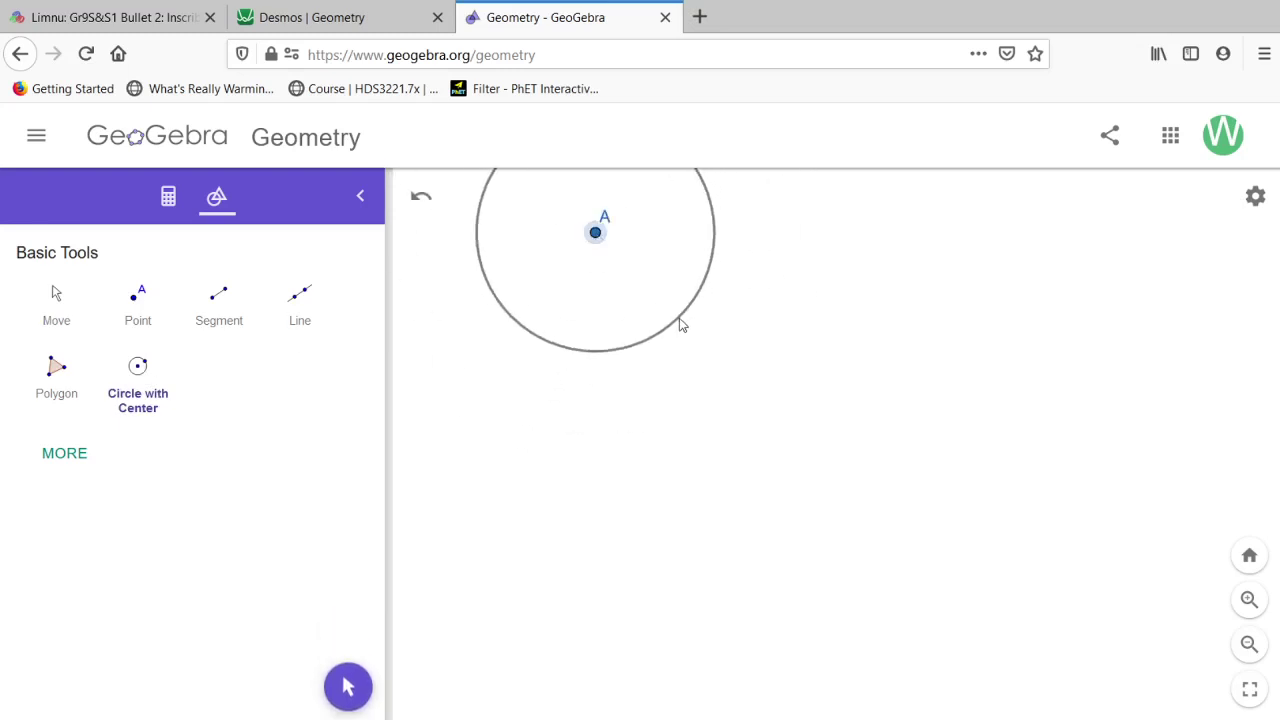
left_click(683, 329)
key("ctrl+z")
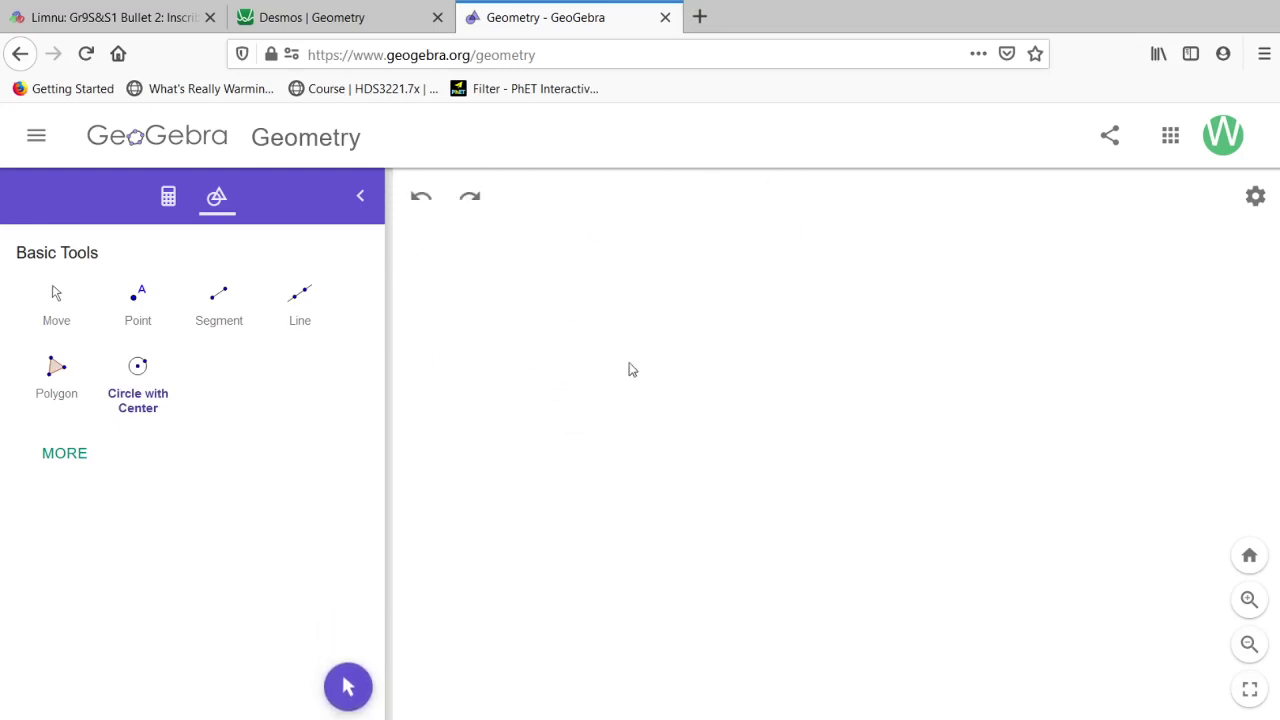
left_click(706, 341)
left_click(808, 419)
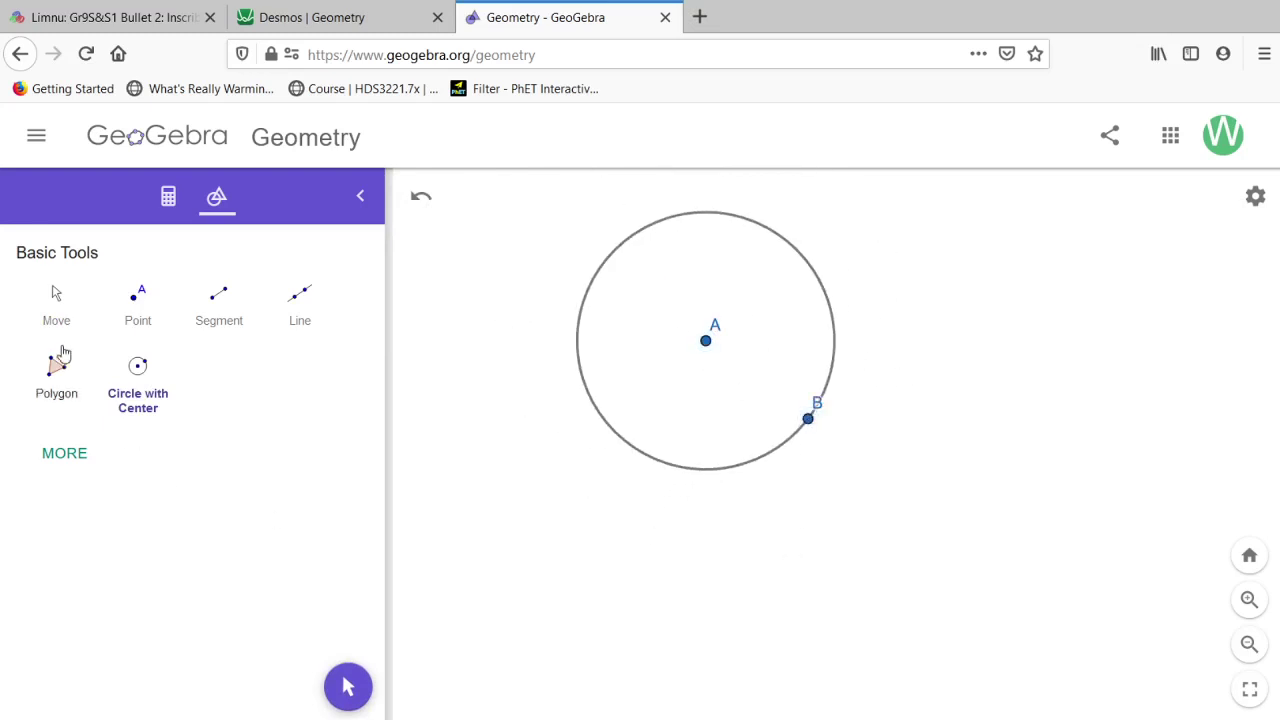
Draw radii CA and BA, then chords CD and BD to a new top point D
left_click(213, 305)
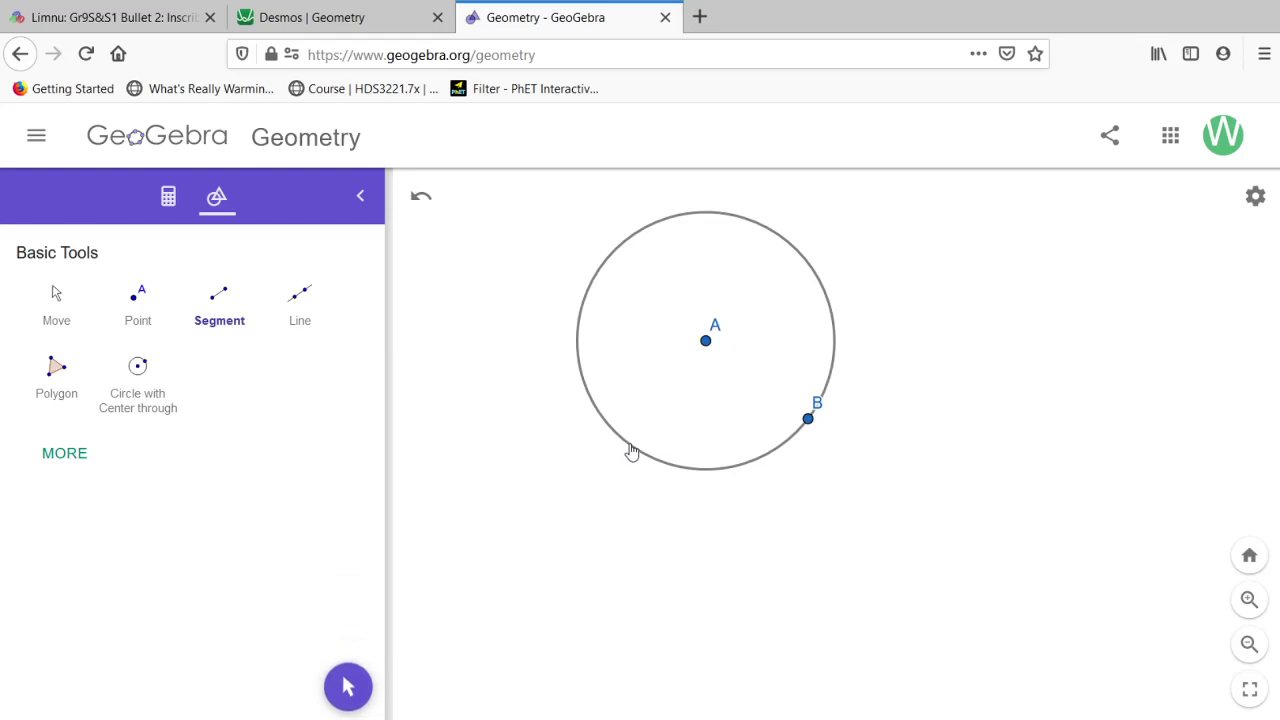
left_click(629, 444)
left_click(705, 343)
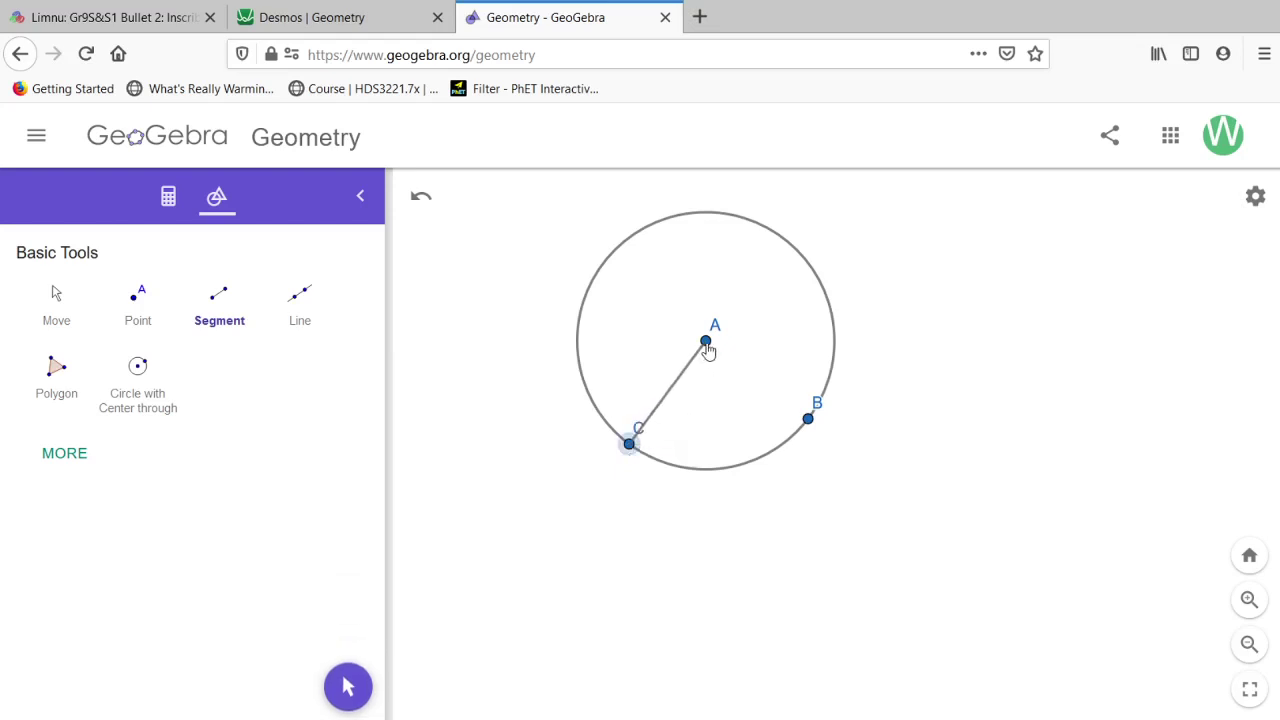
left_click(808, 419)
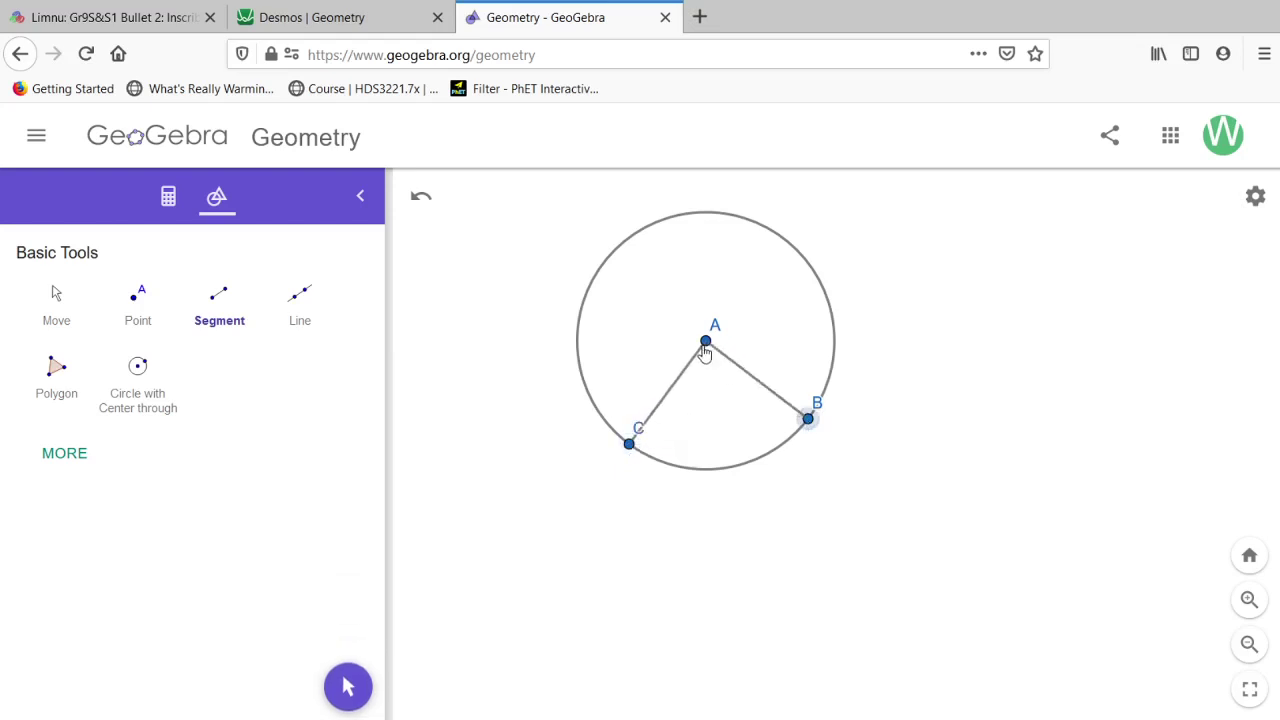
left_click(705, 342)
left_click(629, 445)
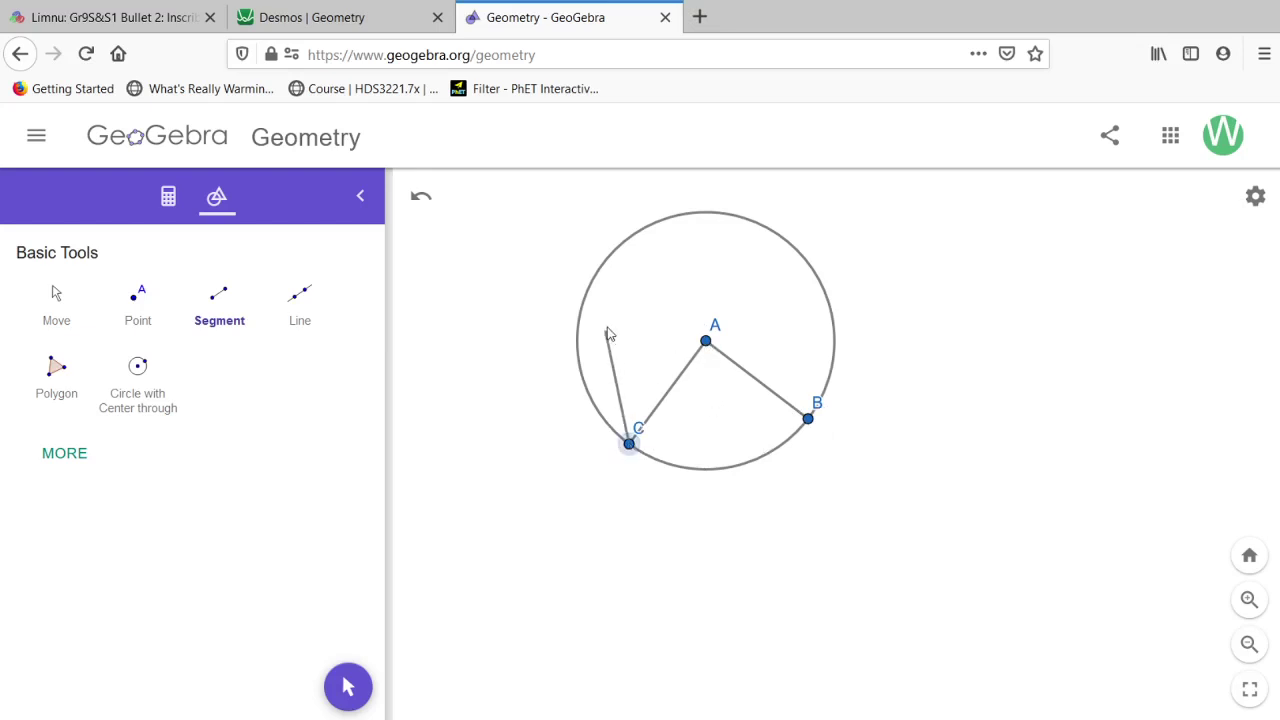
left_click(656, 223)
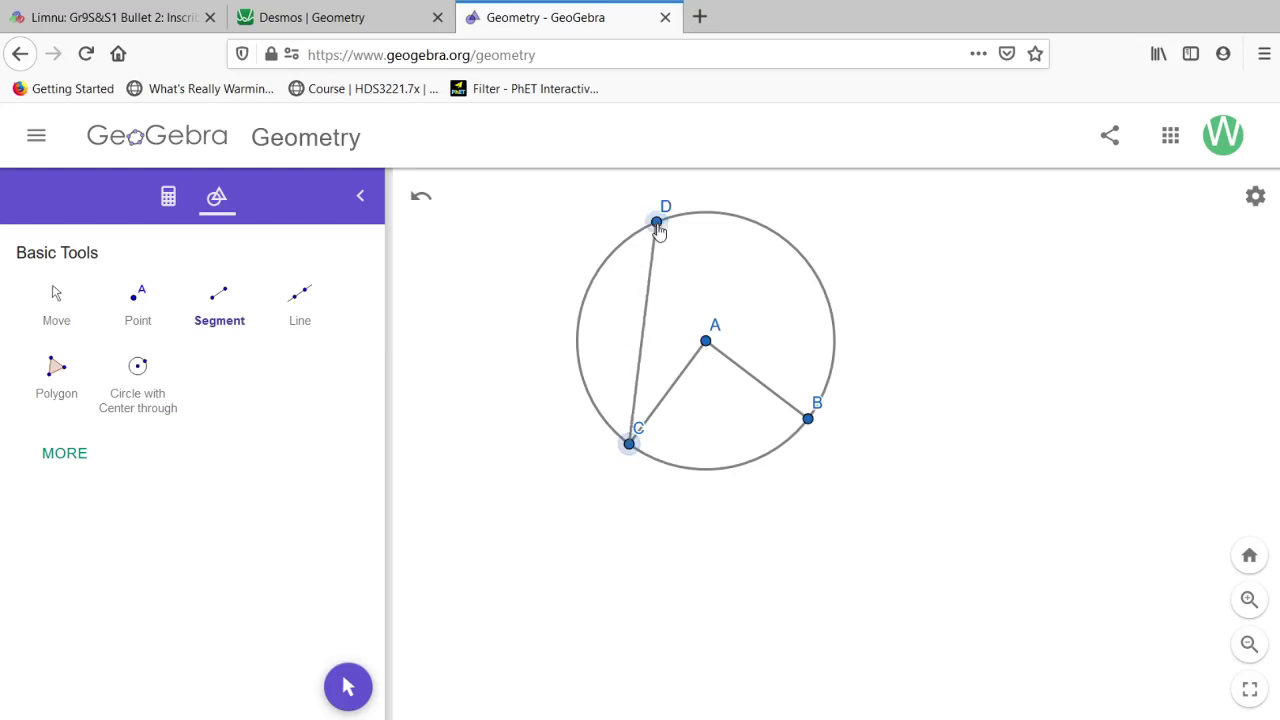
left_click(808, 419)
left_click(656, 222)
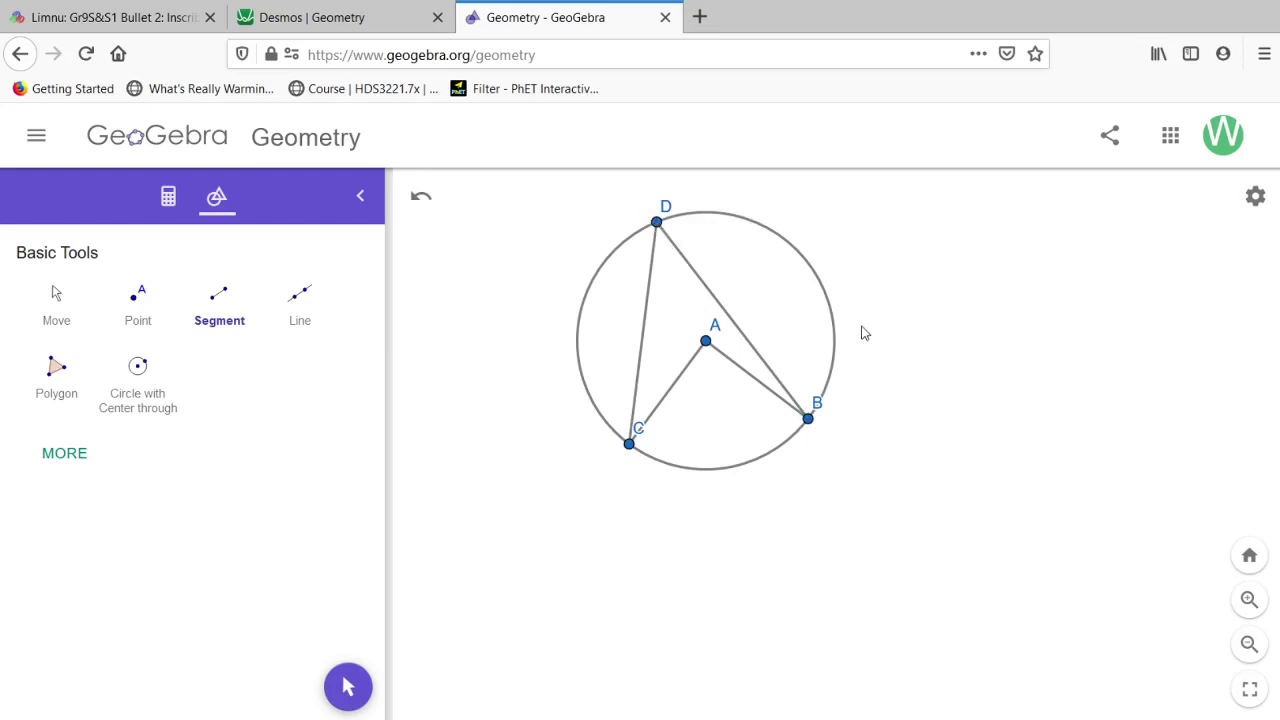
Draw a second circle centred at E through F, right of the first
left_click(138, 370)
left_click(1099, 396)
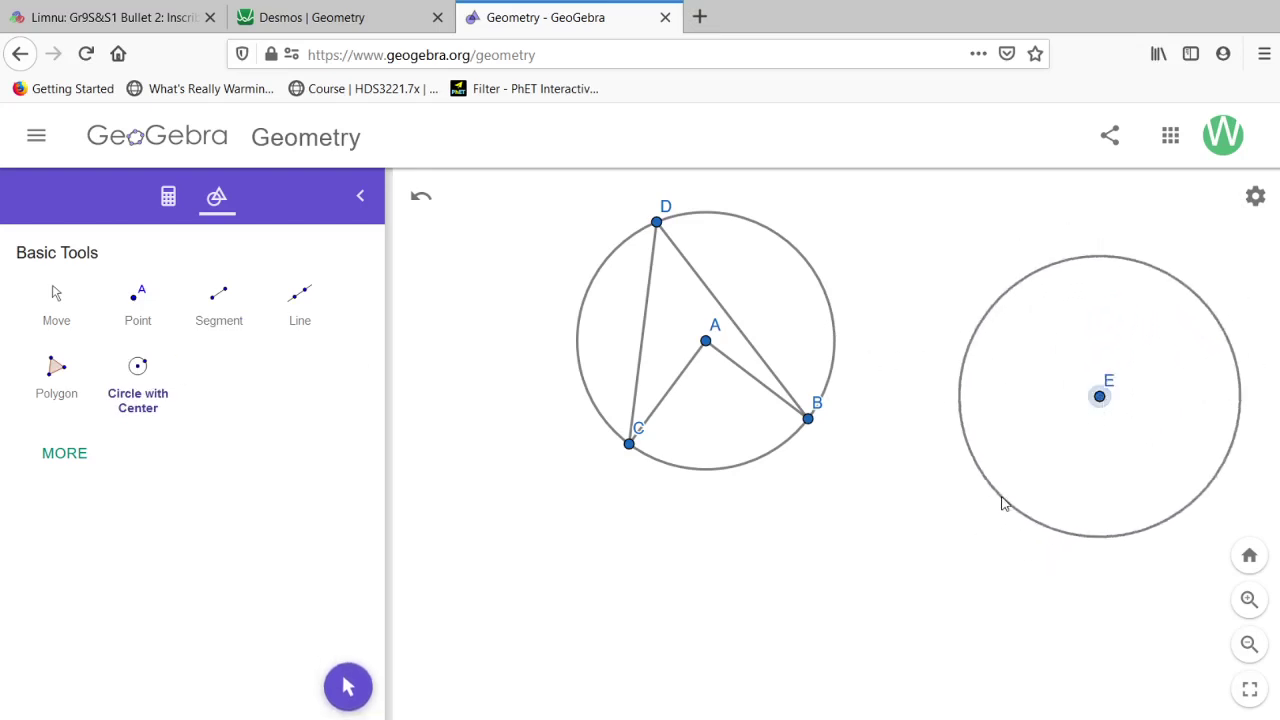
left_click(1001, 496)
Draw chord FG and segments GE, FE and EH to a new point H
left_click(219, 300)
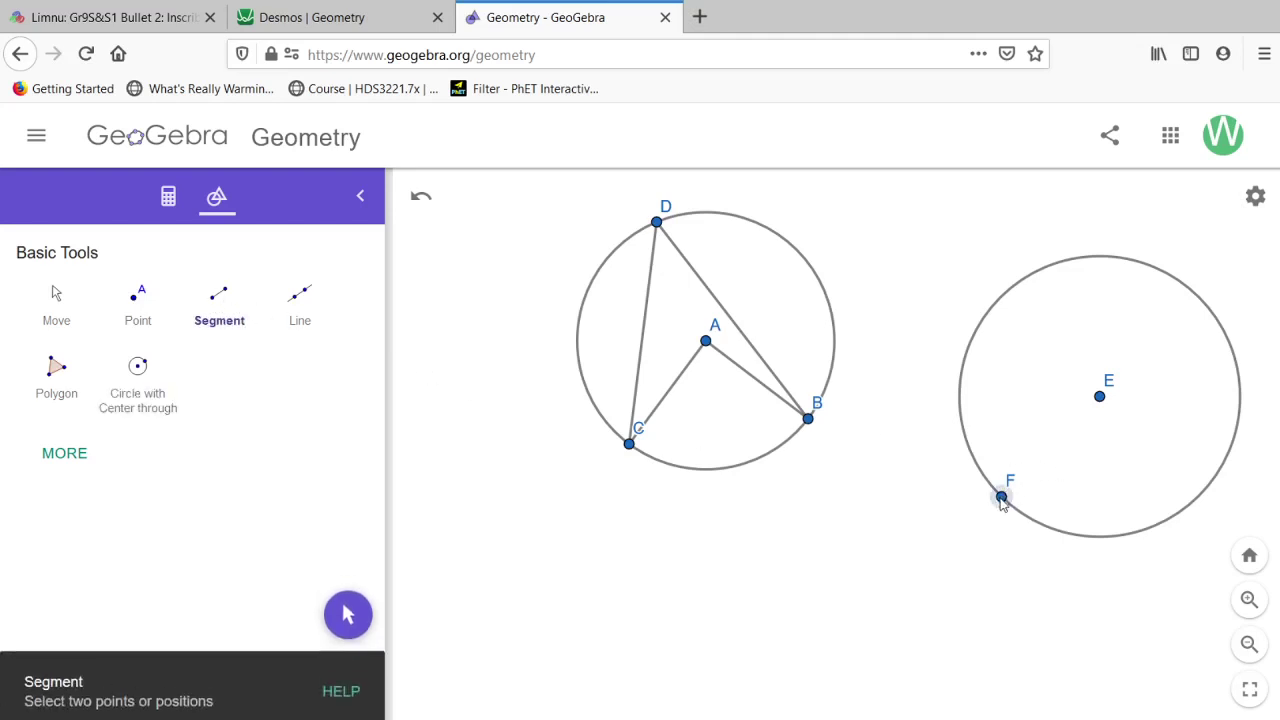
left_click(1001, 497)
left_click(1237, 427)
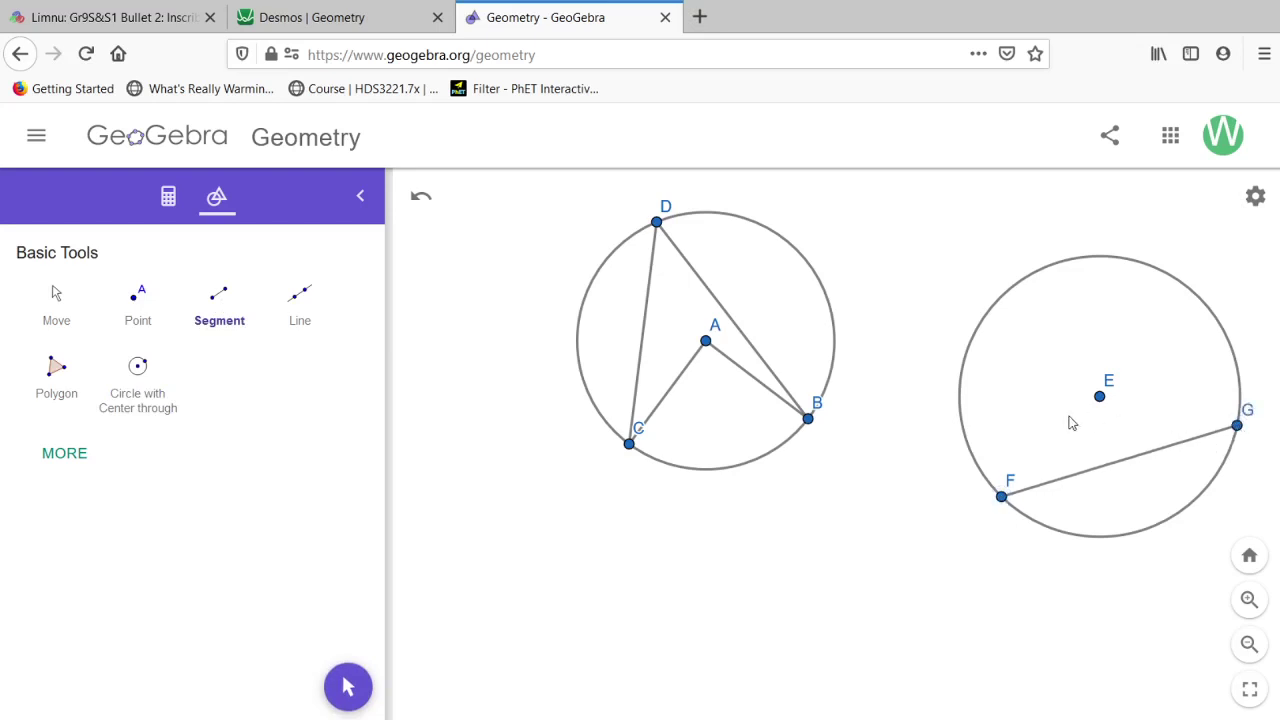
left_click(1237, 427)
left_click(1100, 397)
left_click(1002, 497)
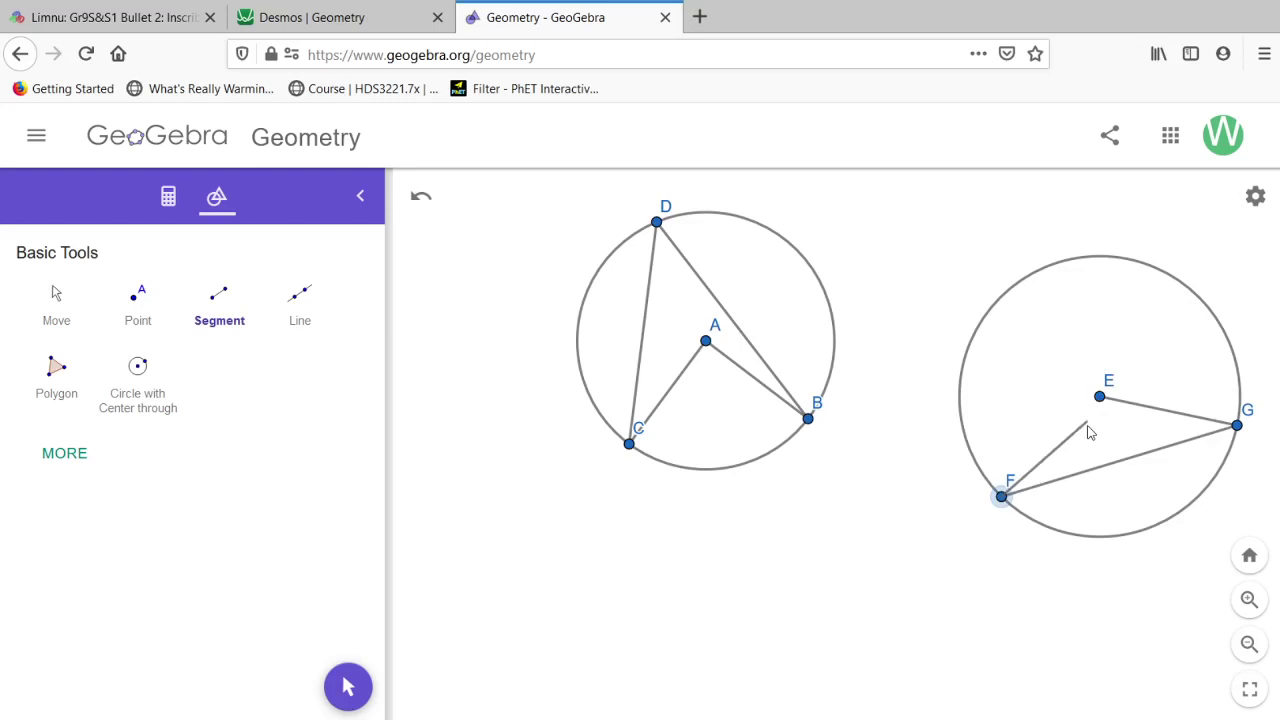
left_click(1099, 399)
left_click(1100, 396)
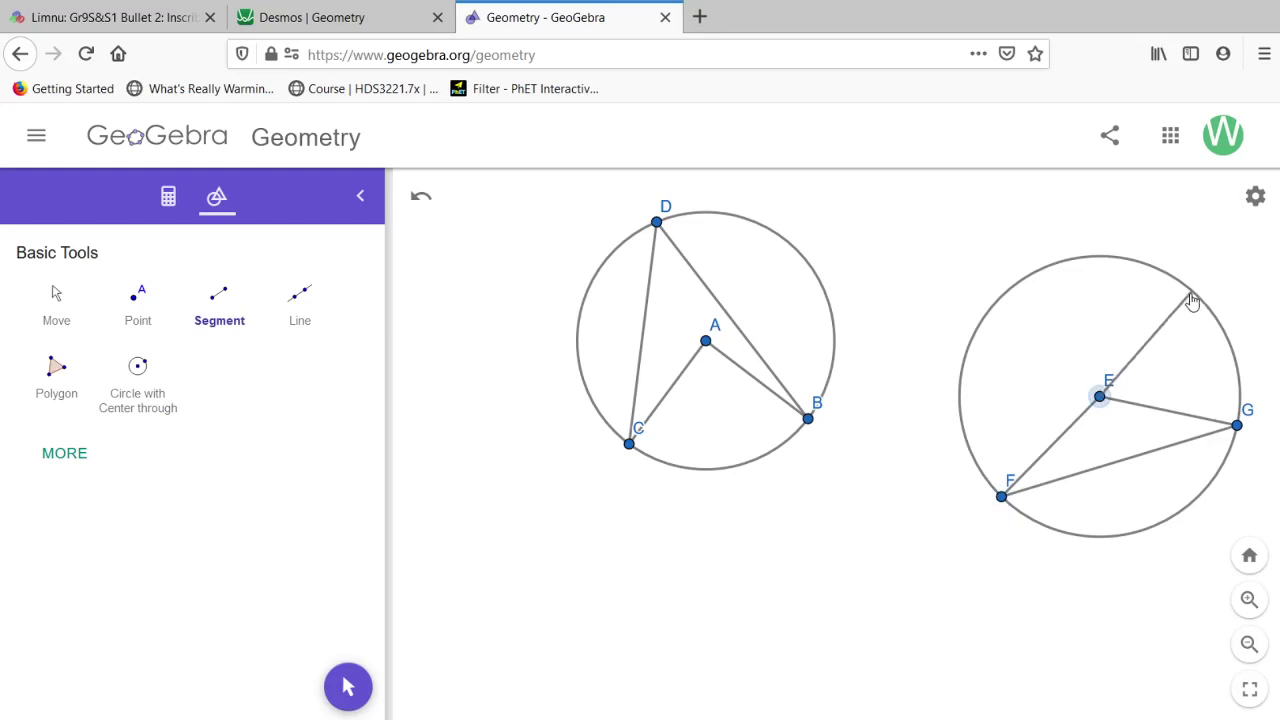
left_click(1195, 296)
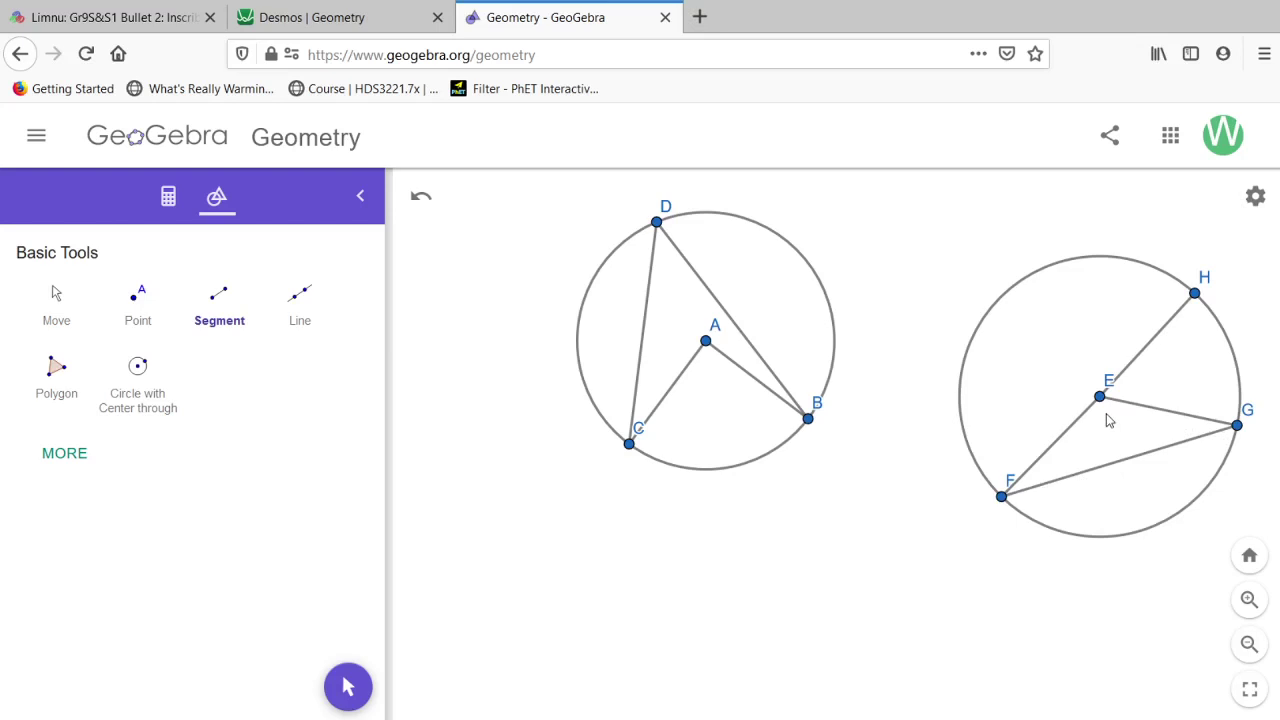
Draw a third circle centred at I through J, below the first circle
left_click(136, 370)
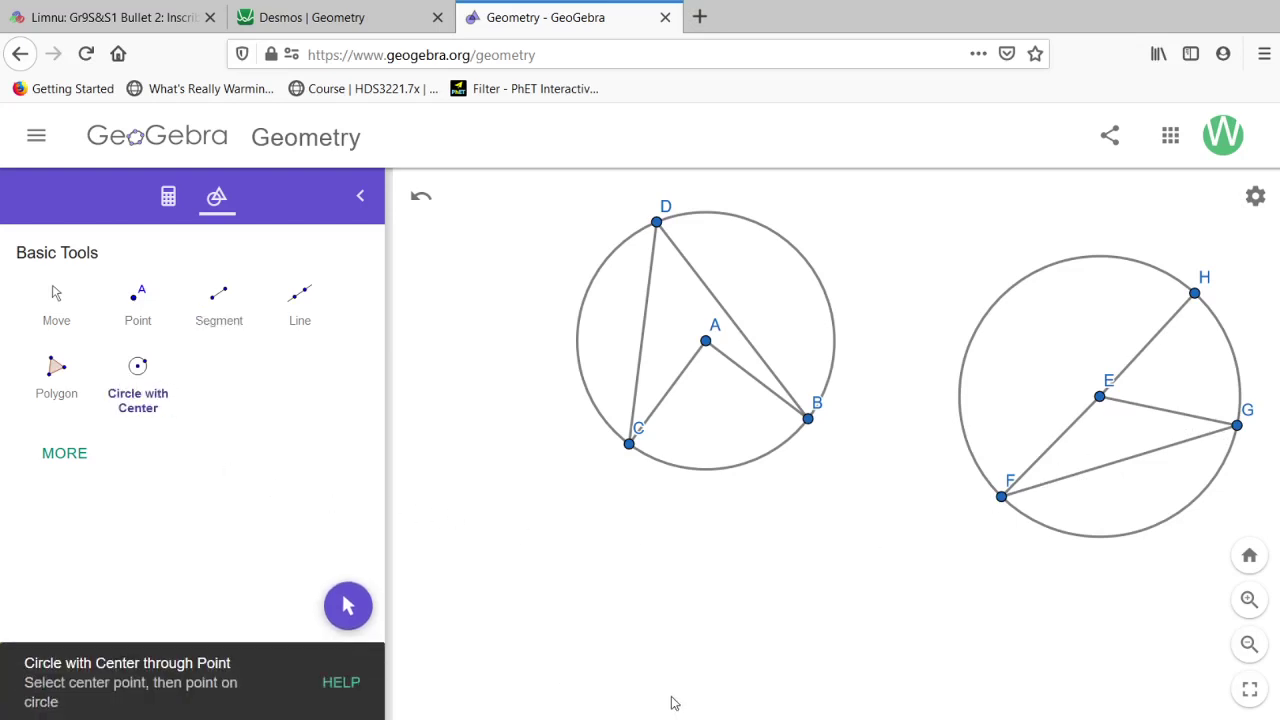
left_click(708, 635)
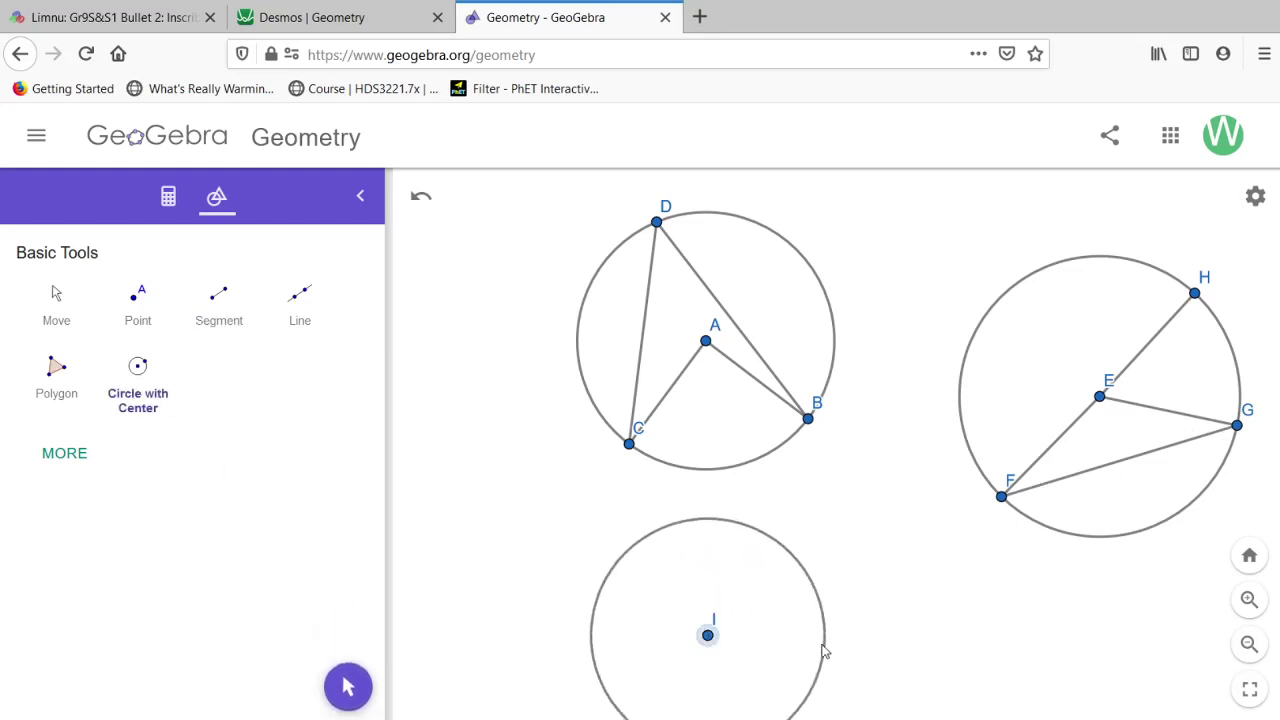
left_click(852, 647)
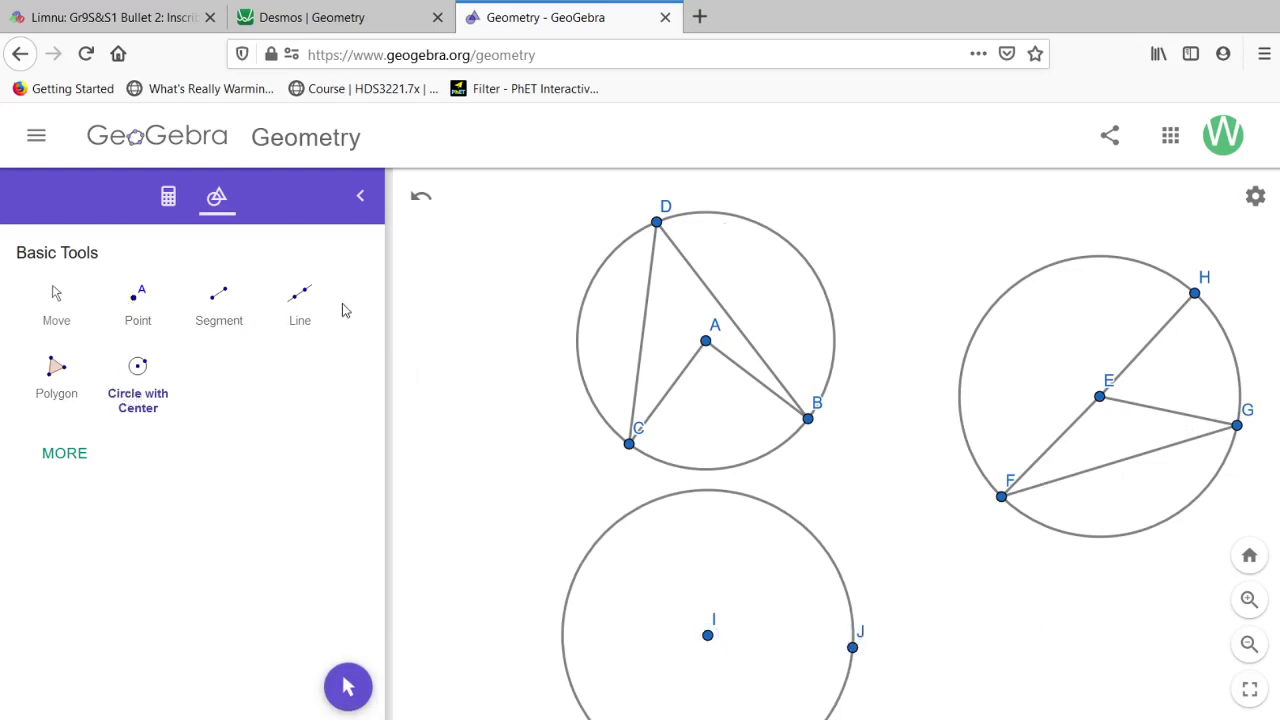
Draw radii KI and IJ and chords JL and LK in circle I
left_click(220, 305)
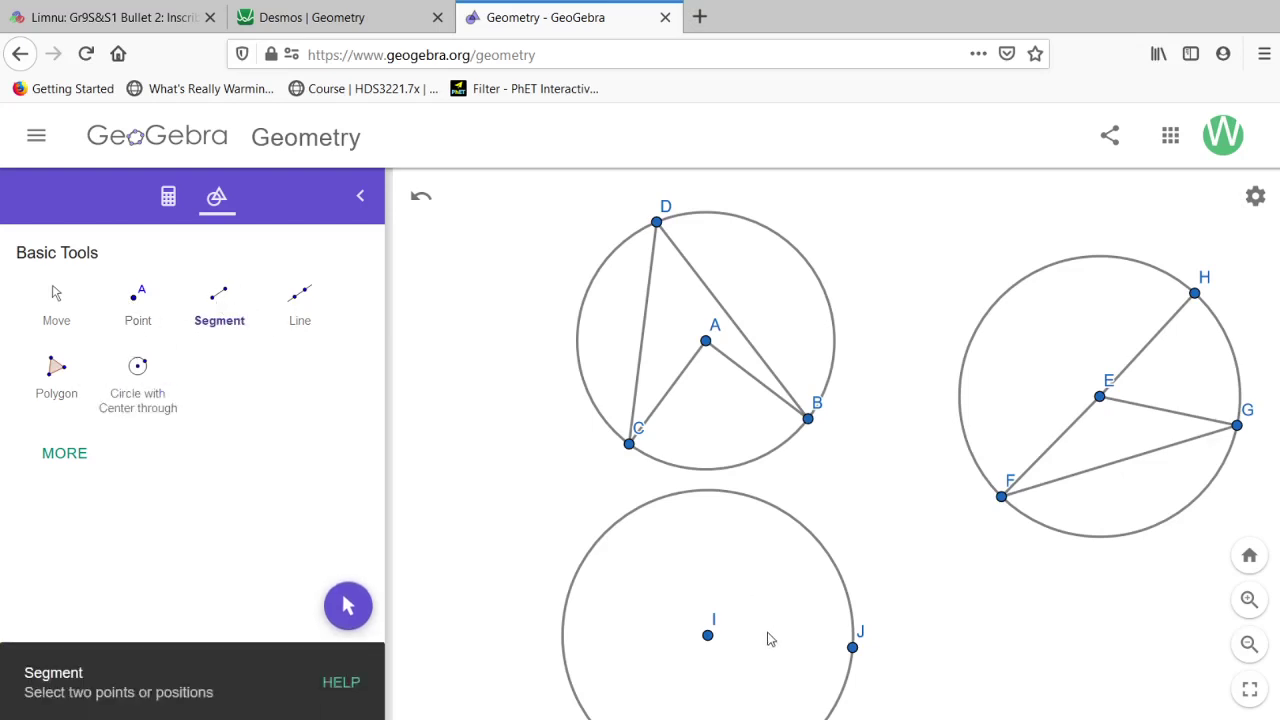
left_click(792, 520)
left_click(708, 636)
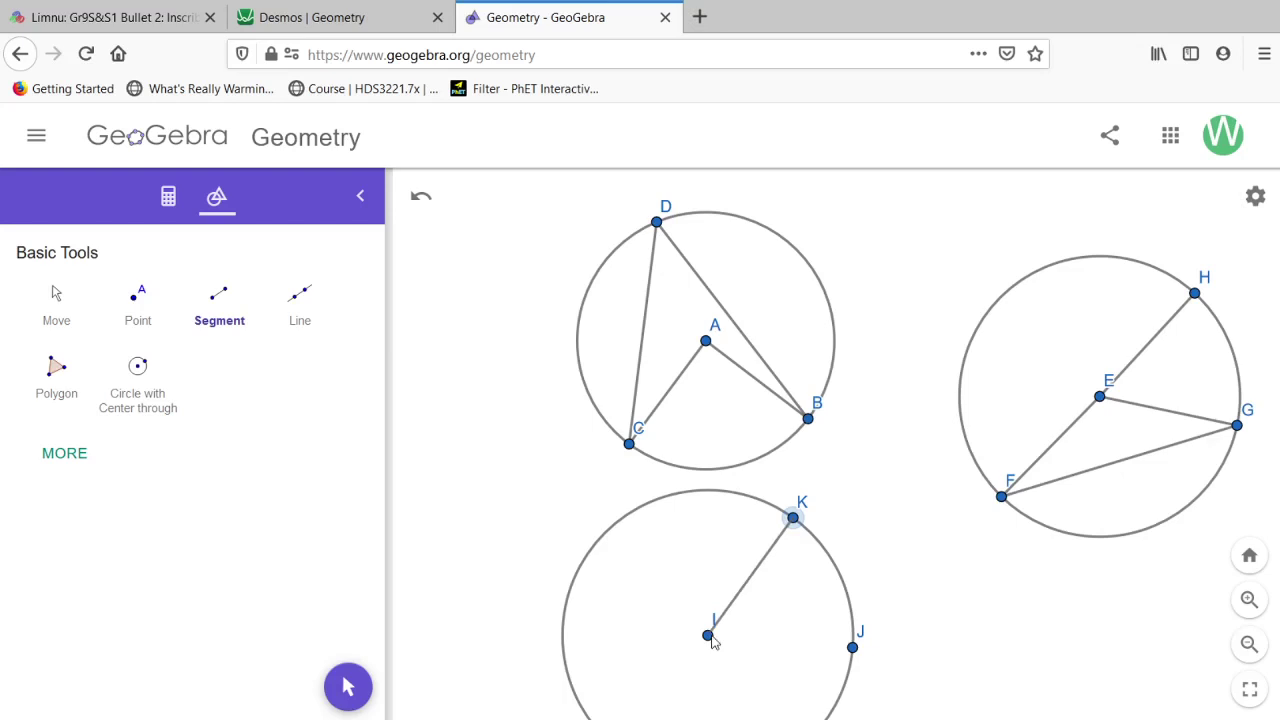
left_click(708, 636)
left_click(852, 648)
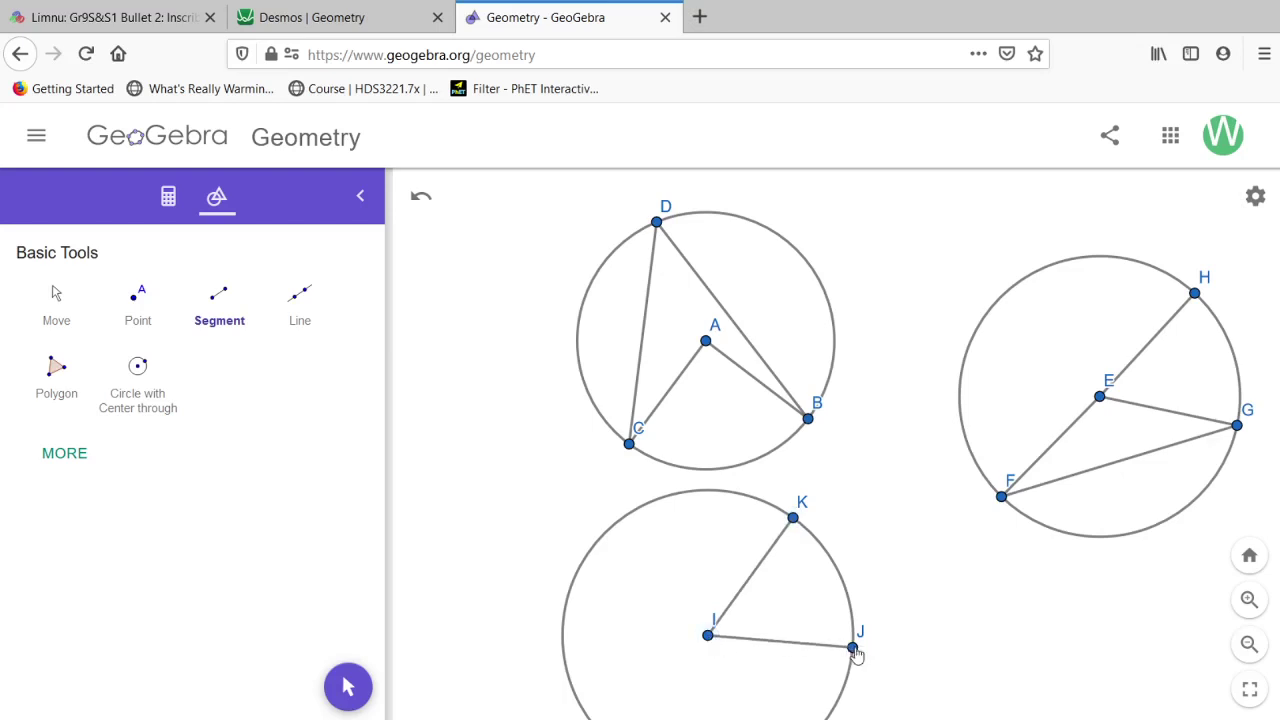
left_click(852, 650)
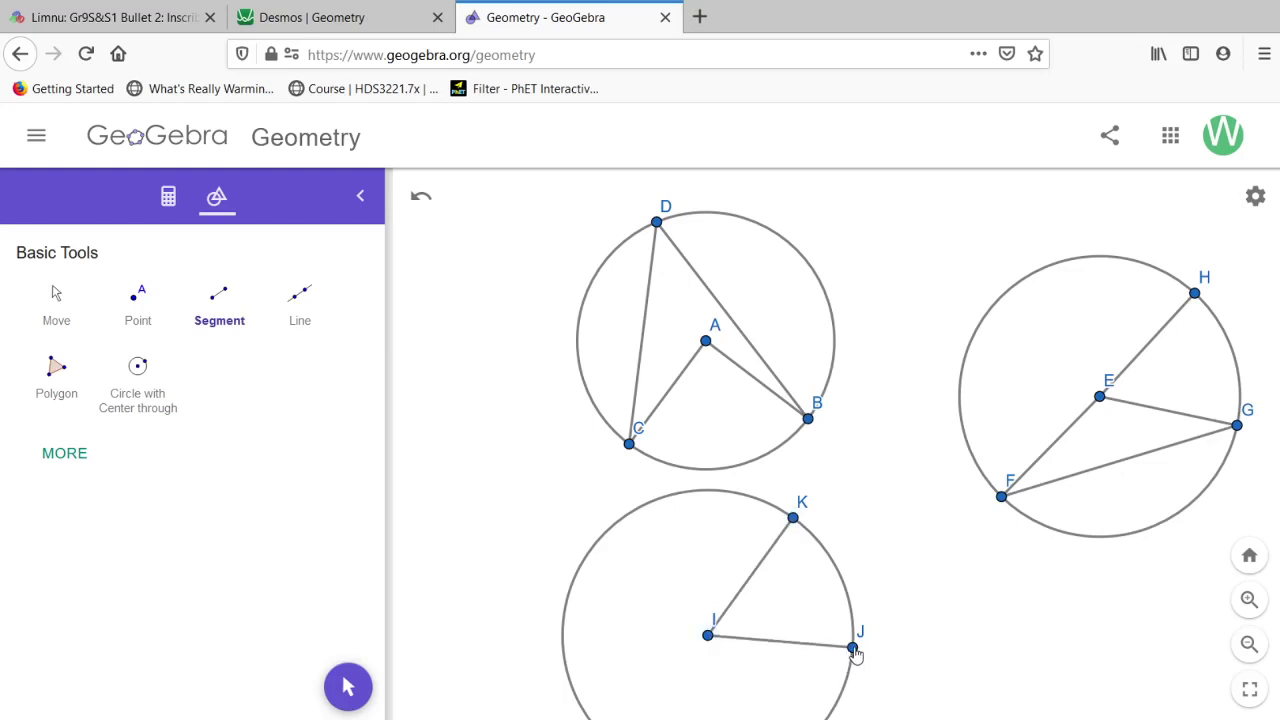
left_click(632, 513)
left_click(632, 512)
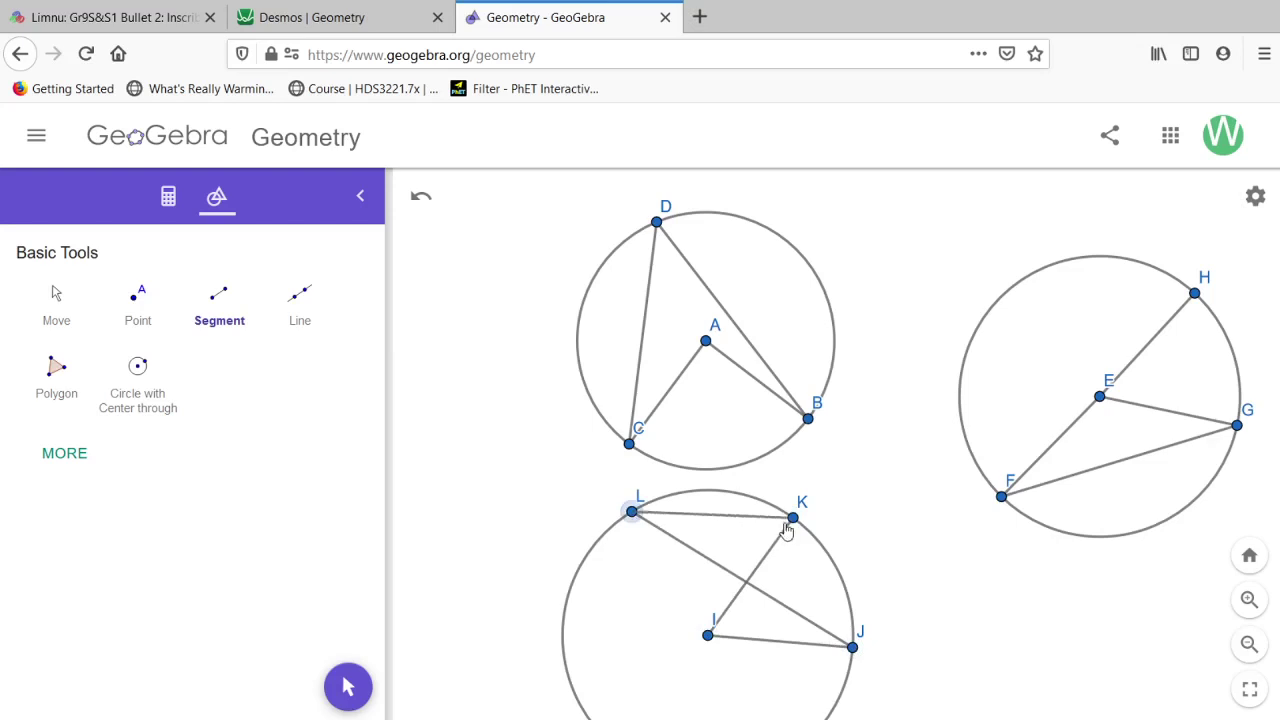
left_click(792, 518)
Select the whole circle E construction with Select Objects
left_click(75, 460)
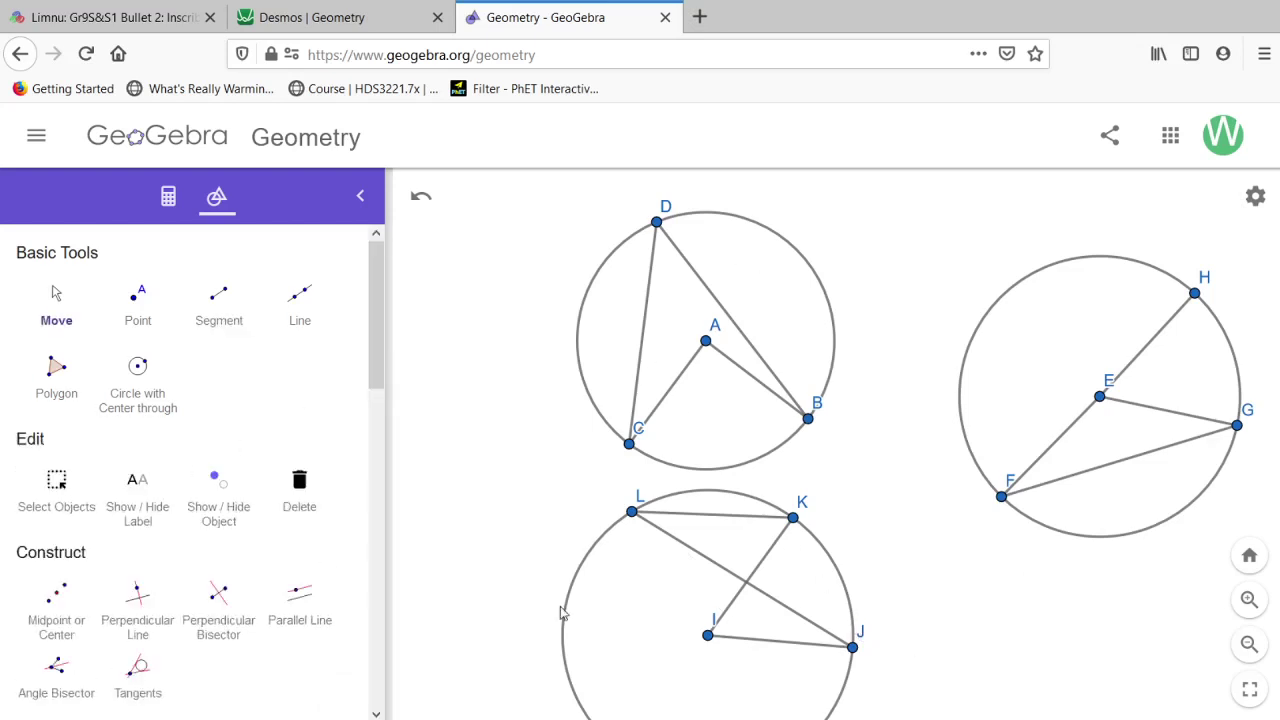
left_click(50, 482)
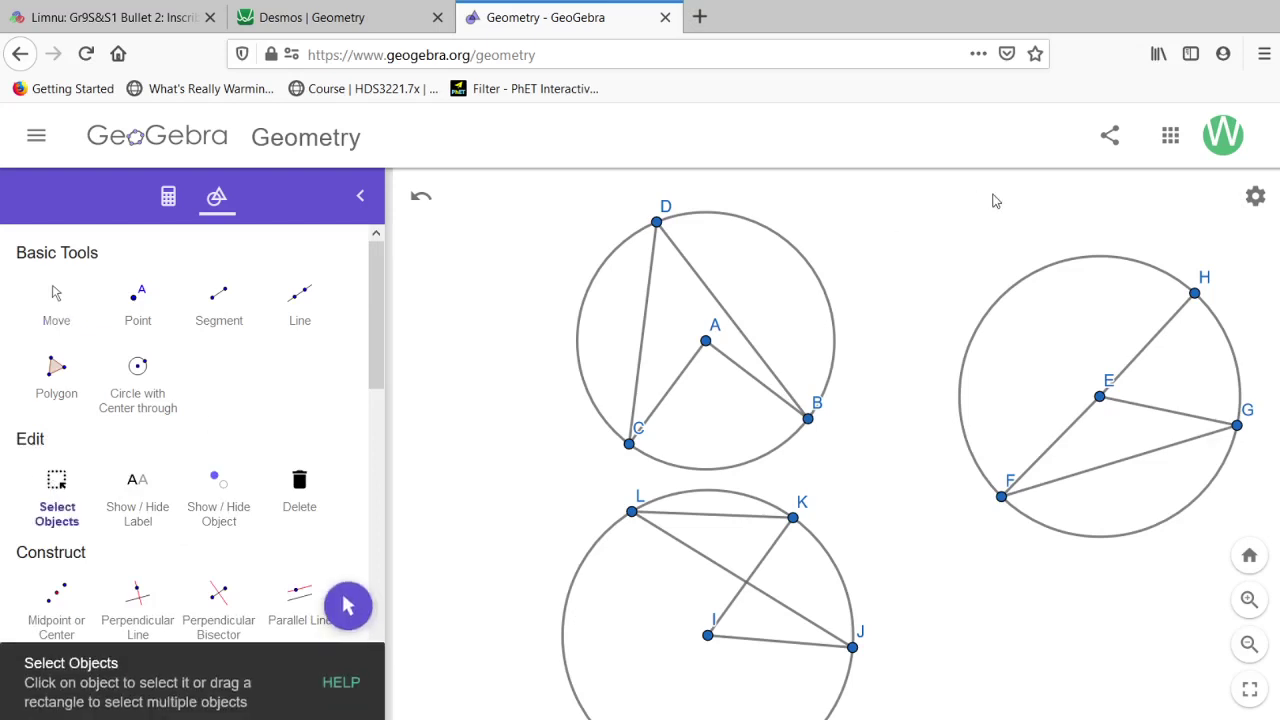
left_click_drag(938, 208, 1276, 540)
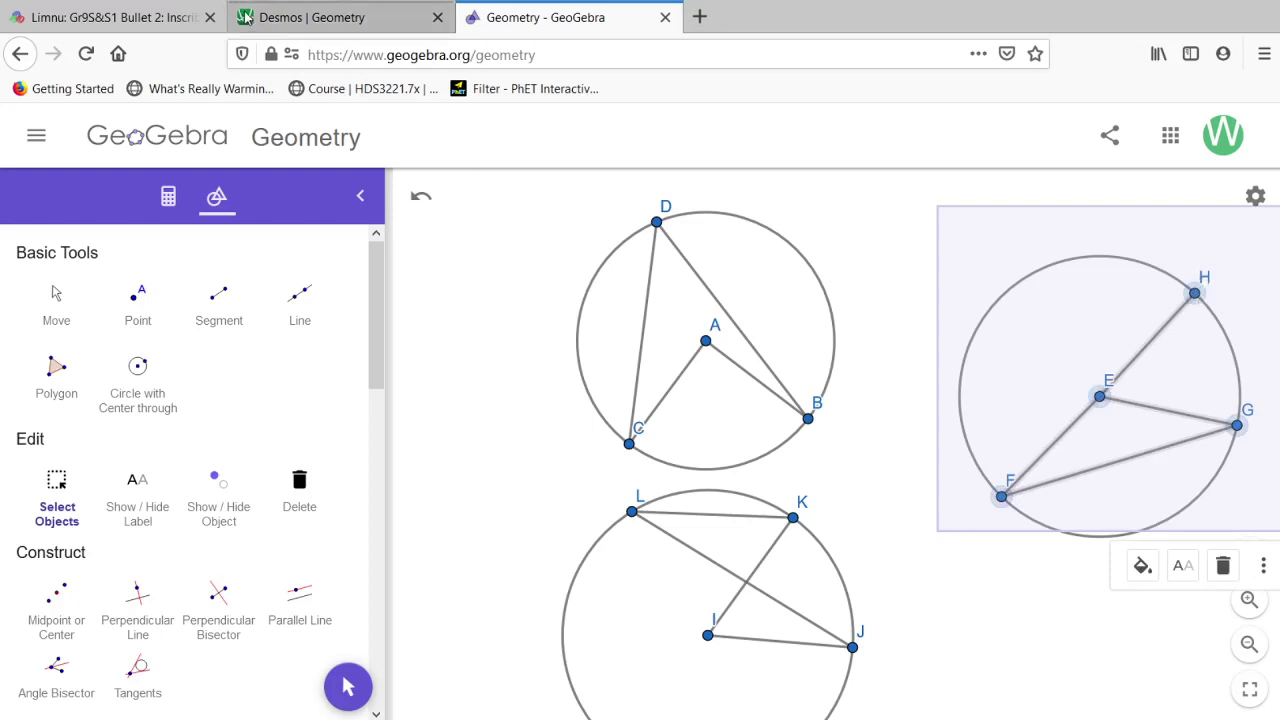
On the Limnu whiteboard, draw a large brown circle with the oval tool
left_click(106, 18)
left_click(703, 688)
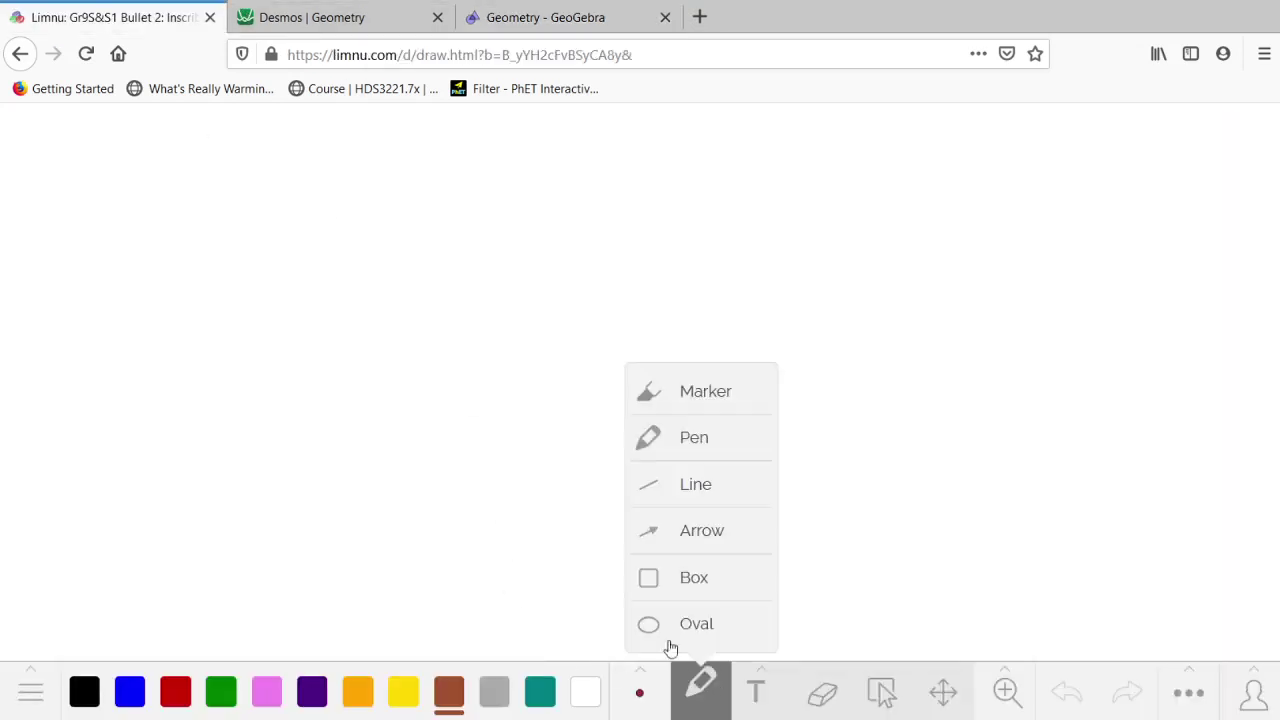
left_click(686, 622)
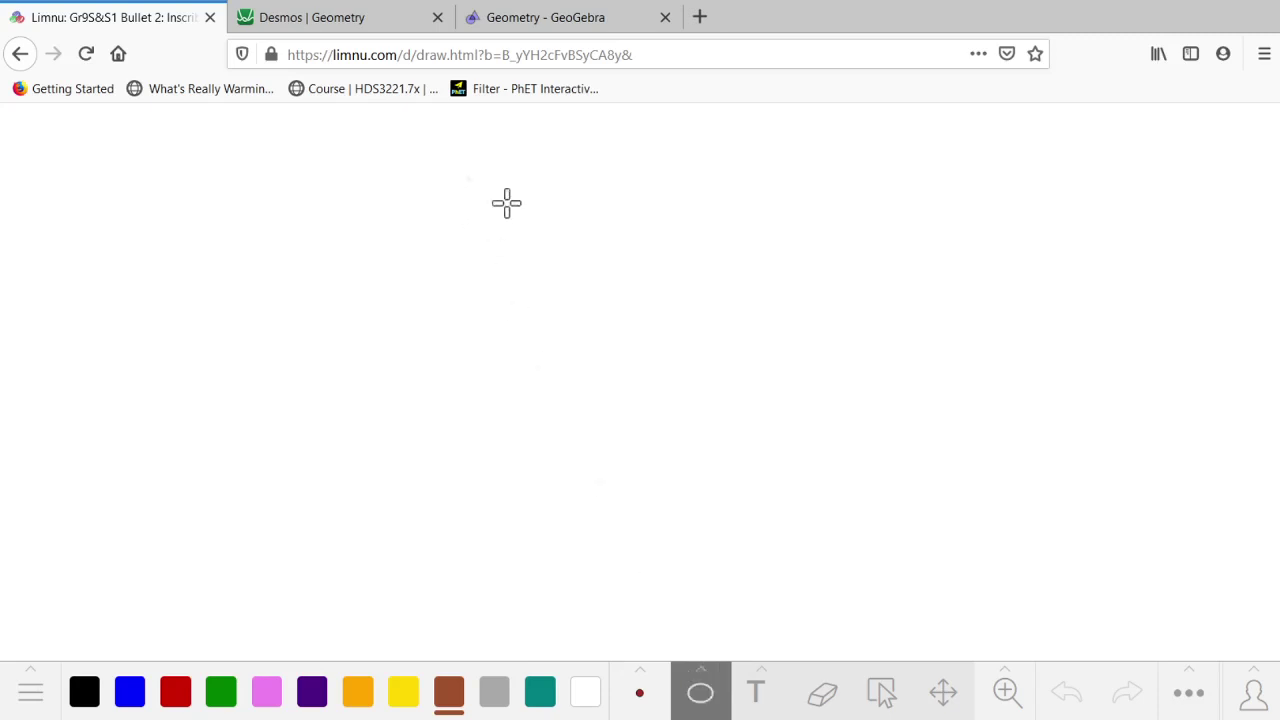
left_click_drag(486, 198, 920, 580)
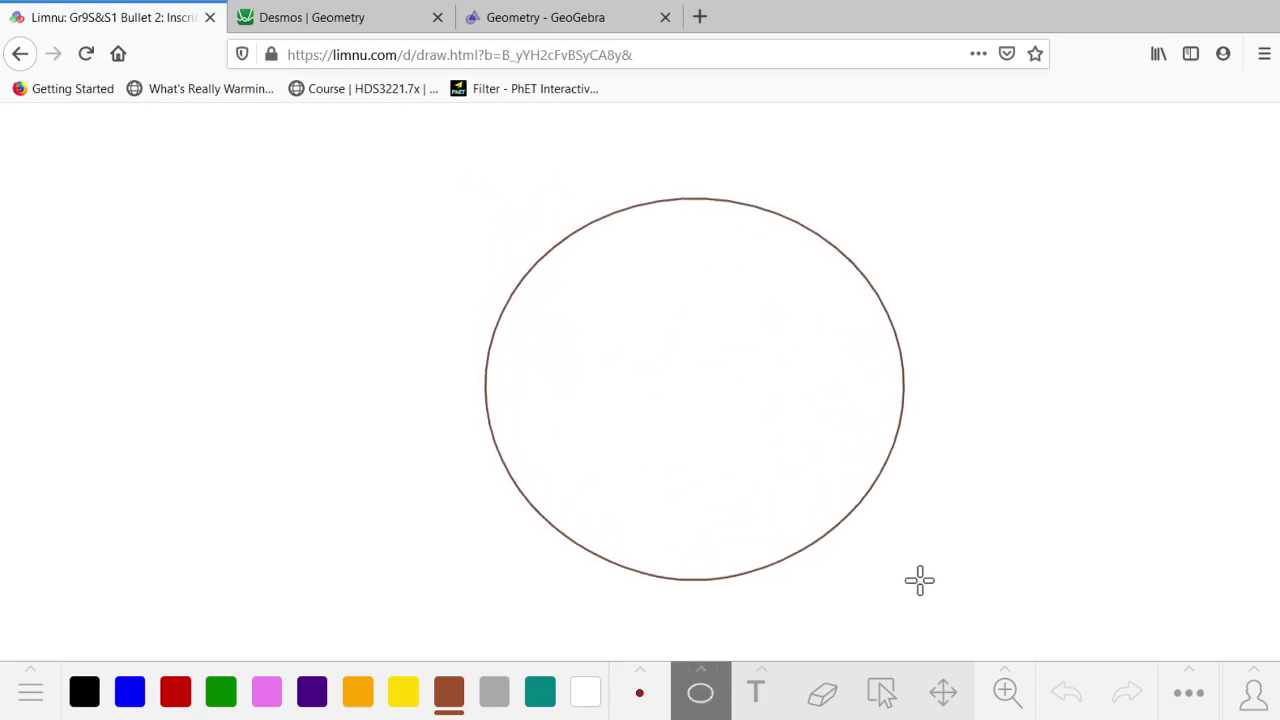
Draw a vertical diameter, a chord from its bottom to the right edge, and a radius
left_click(700, 690)
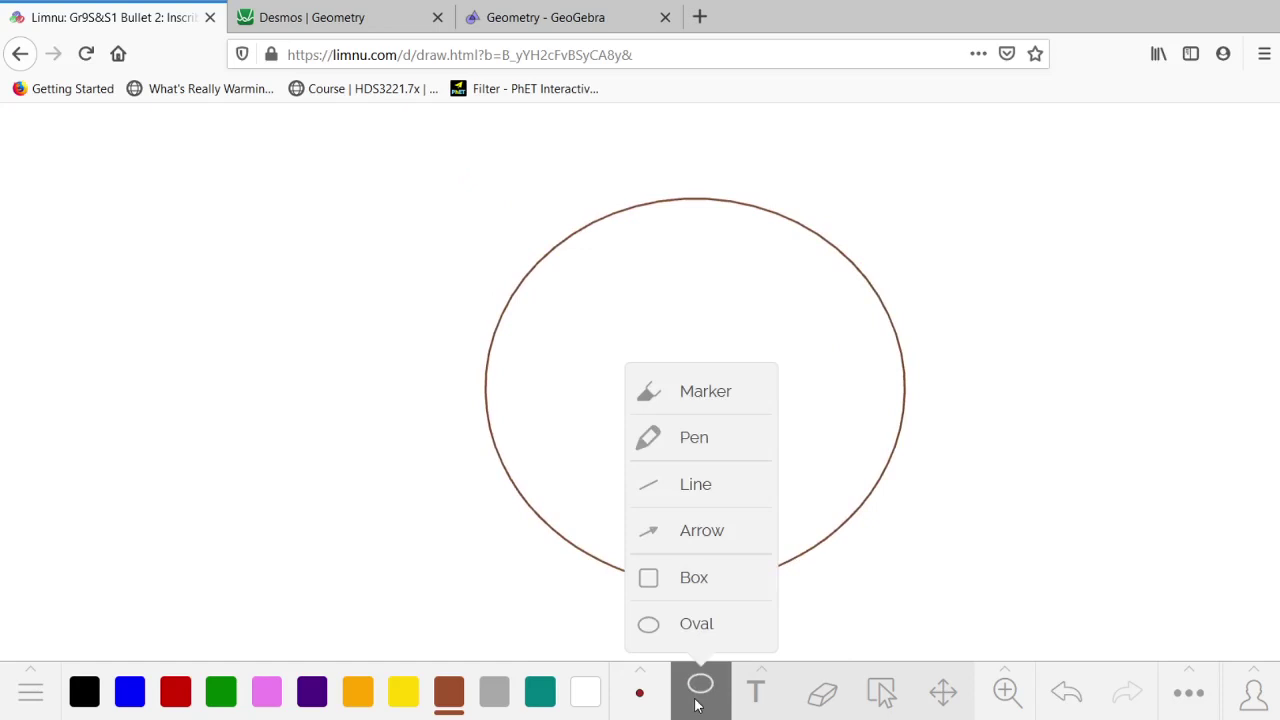
left_click(682, 484)
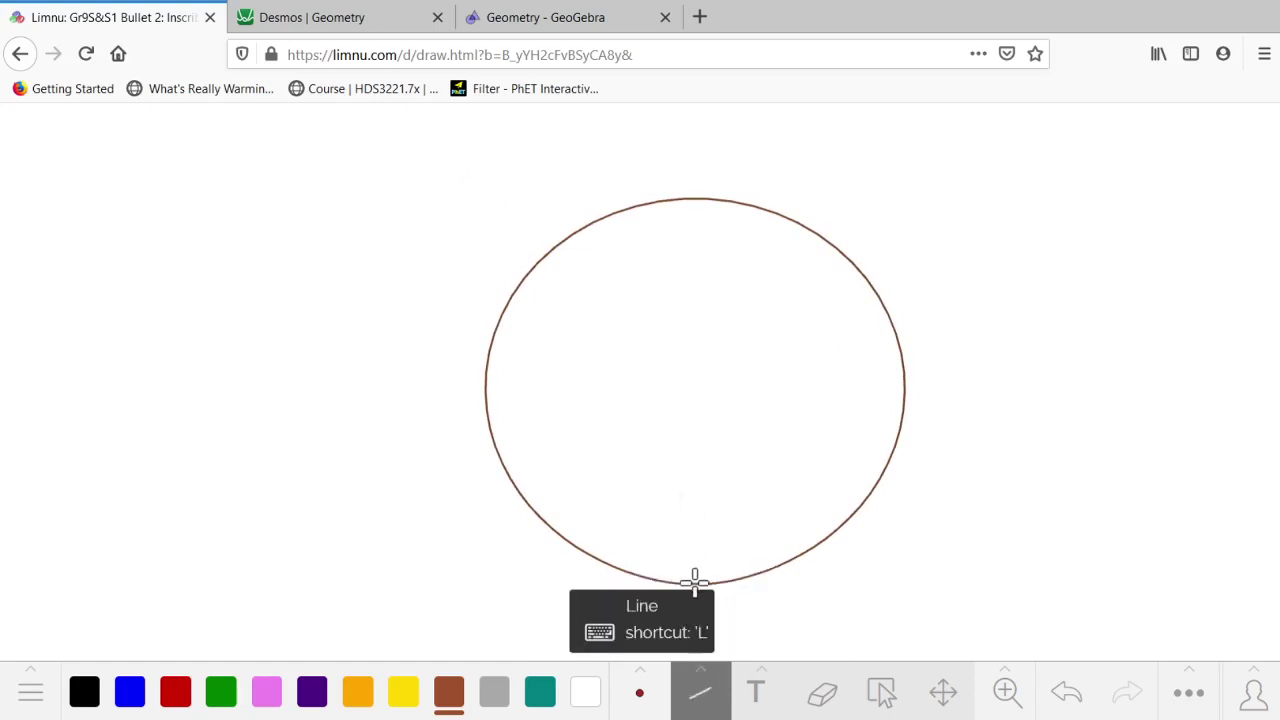
left_click_drag(694, 582, 697, 198)
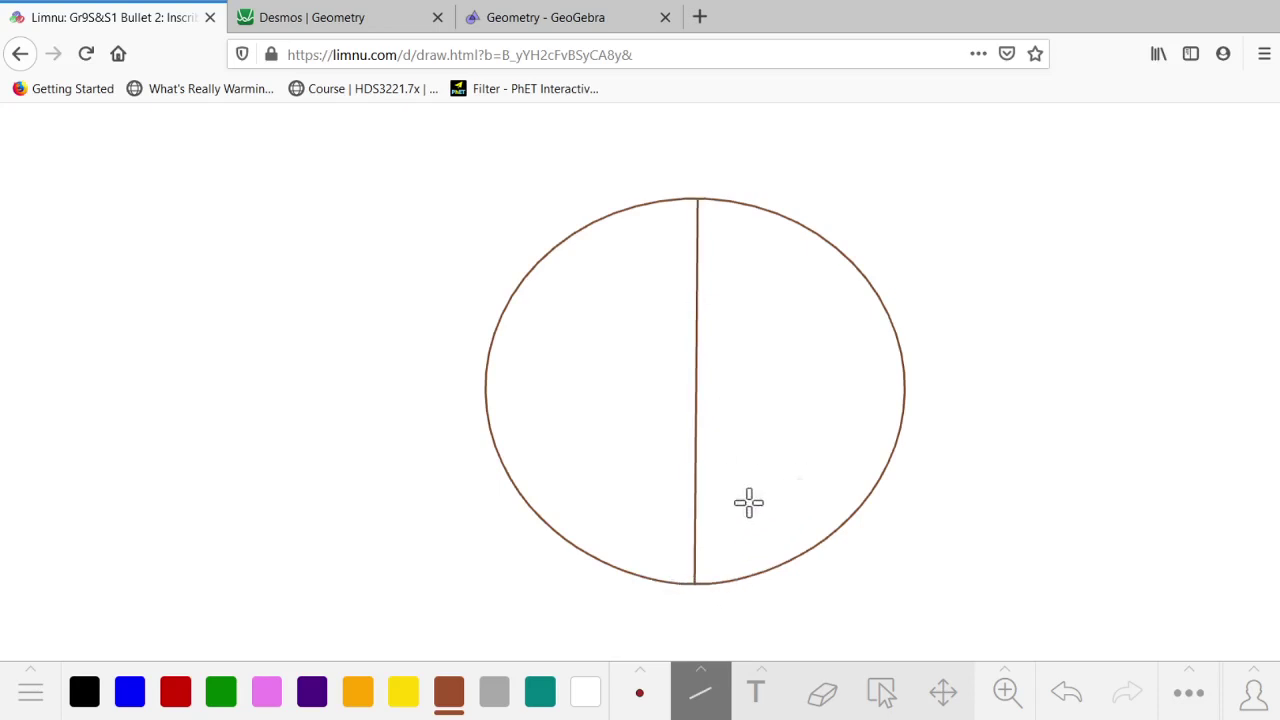
left_click_drag(694, 583, 895, 343)
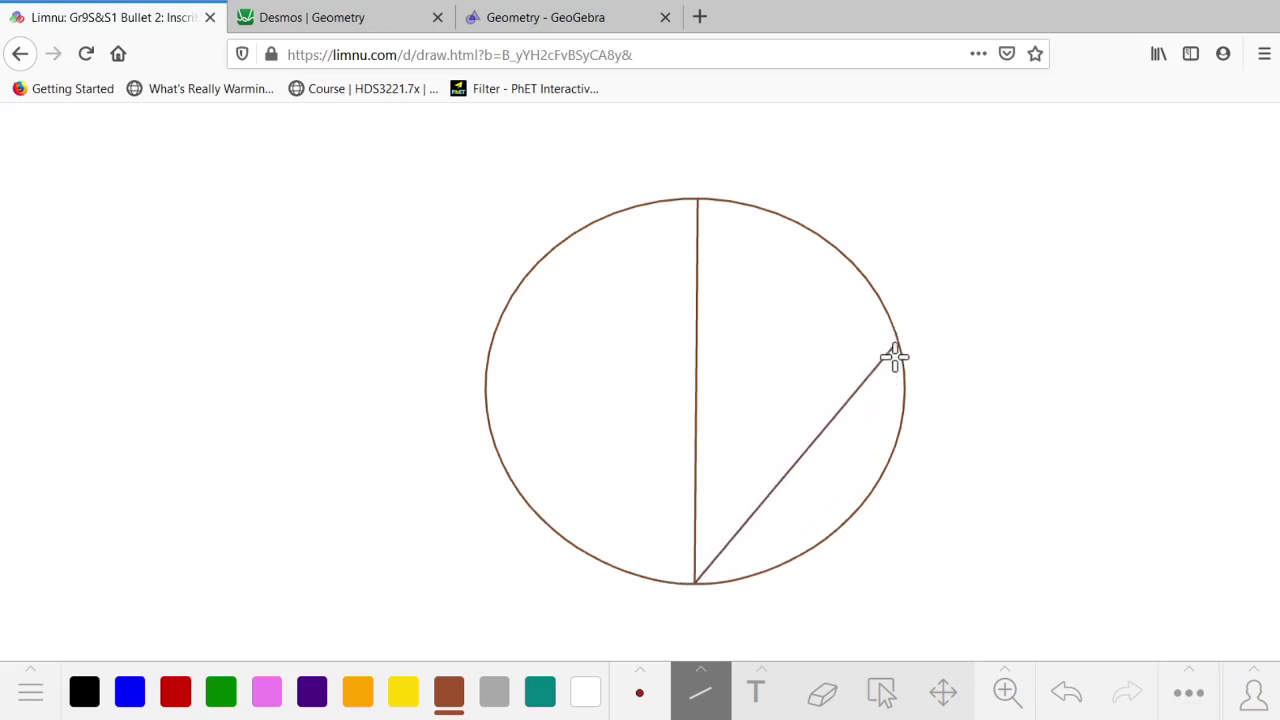
left_click_drag(856, 360, 698, 393)
With the pen, begin an angle arc at the diameter's bottom vertex
left_click(690, 694)
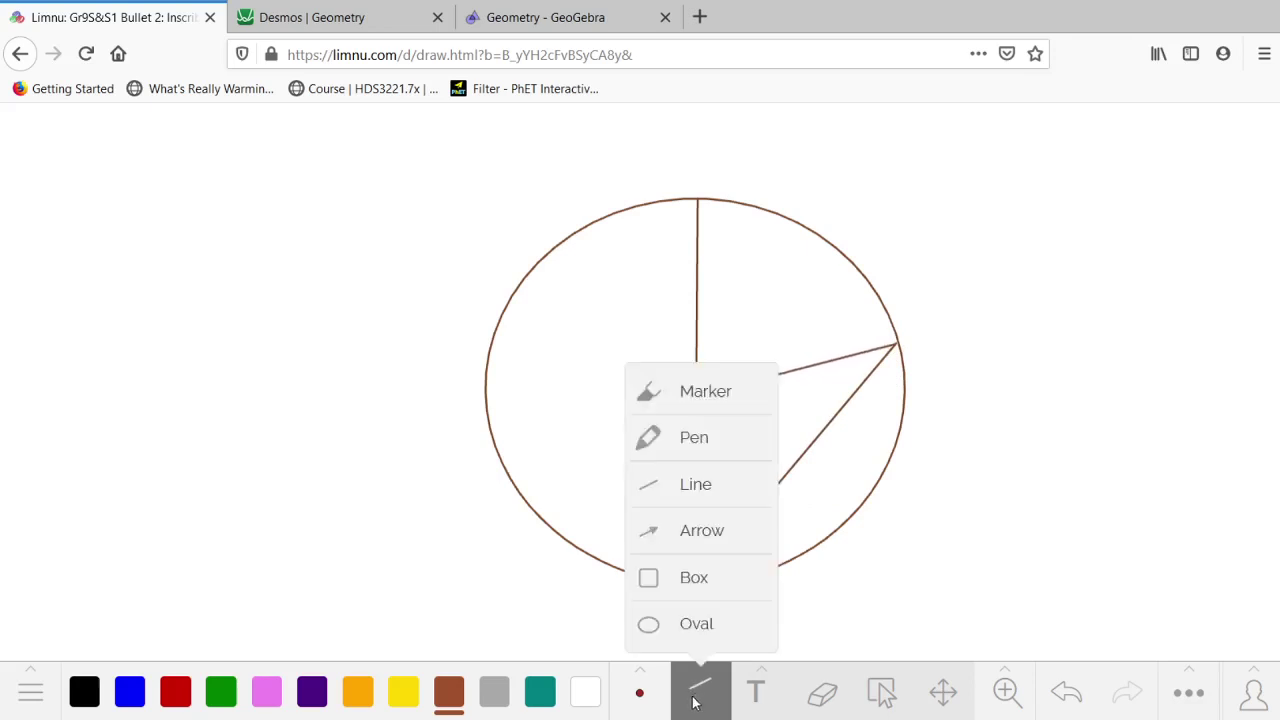
left_click(672, 448)
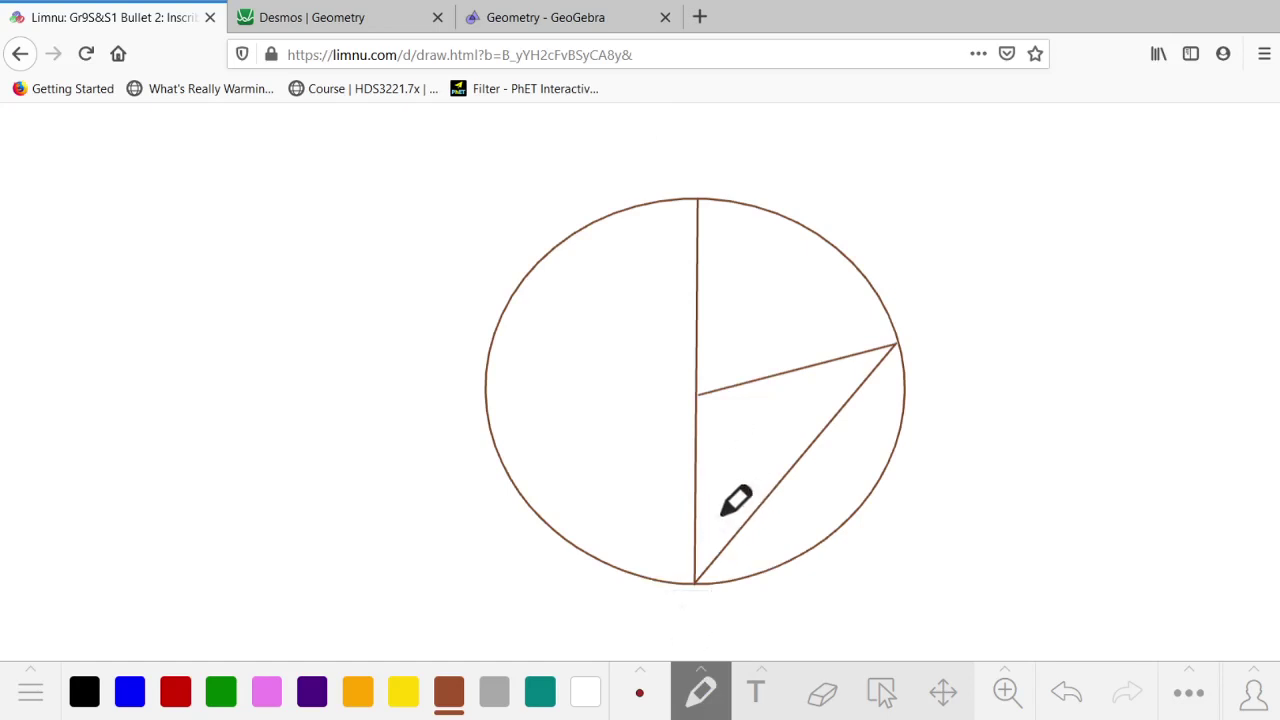
left_click_drag(697, 538, 721, 540)
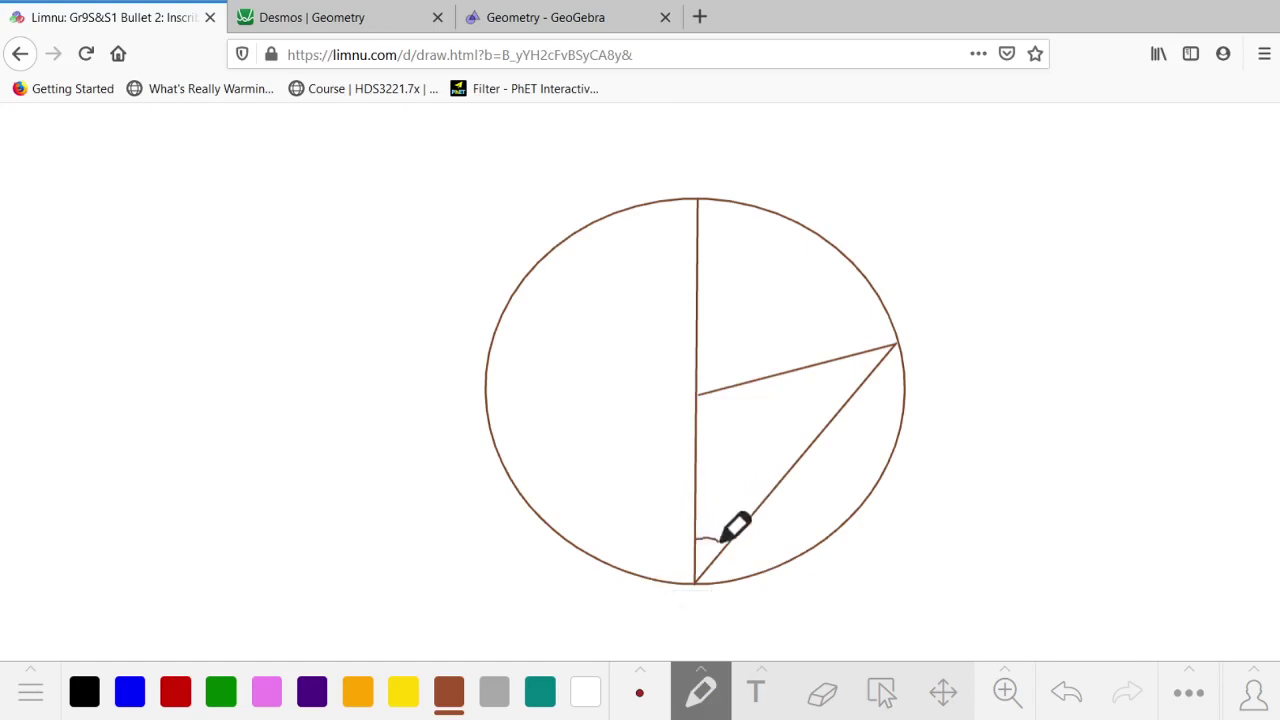
Zoom and pan the whiteboard so the circle diagram fits the view
scroll(728, 506, "down", 5)
scroll(774, 526, "up", 3)
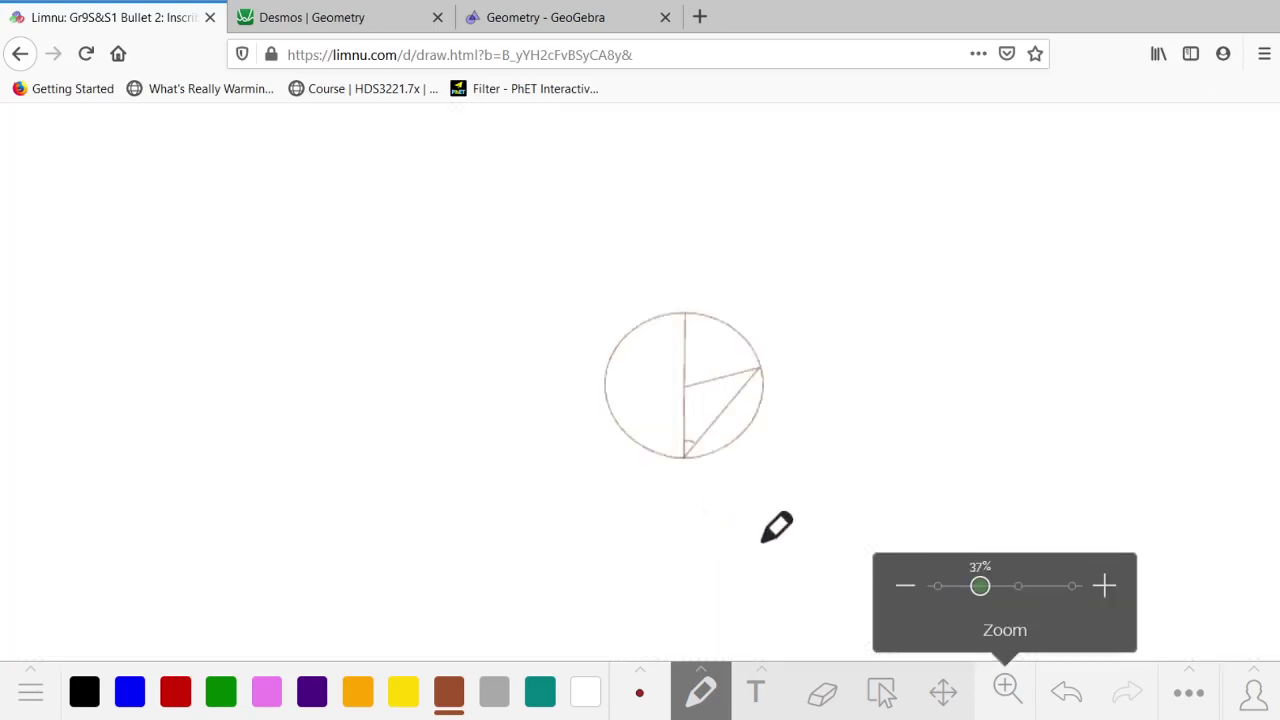
scroll(1006, 688, "up", 3)
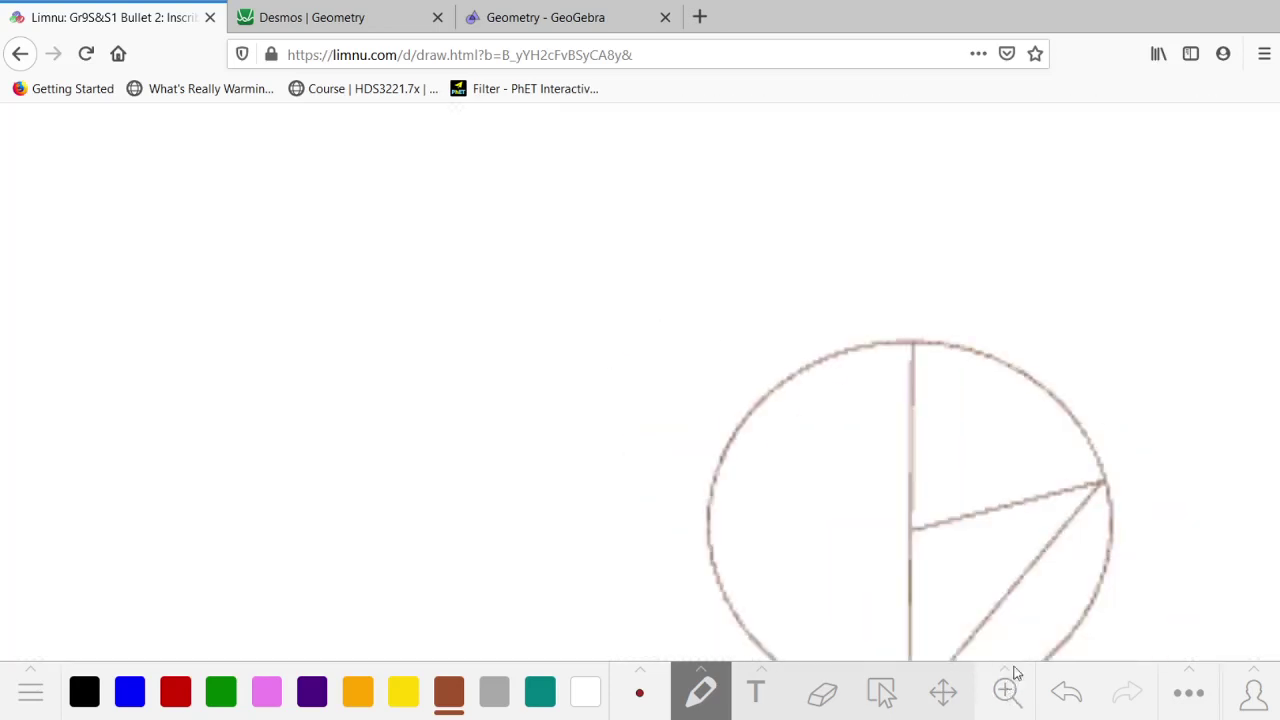
scroll(1020, 634, "up", 2)
scroll(851, 523, "up", 4)
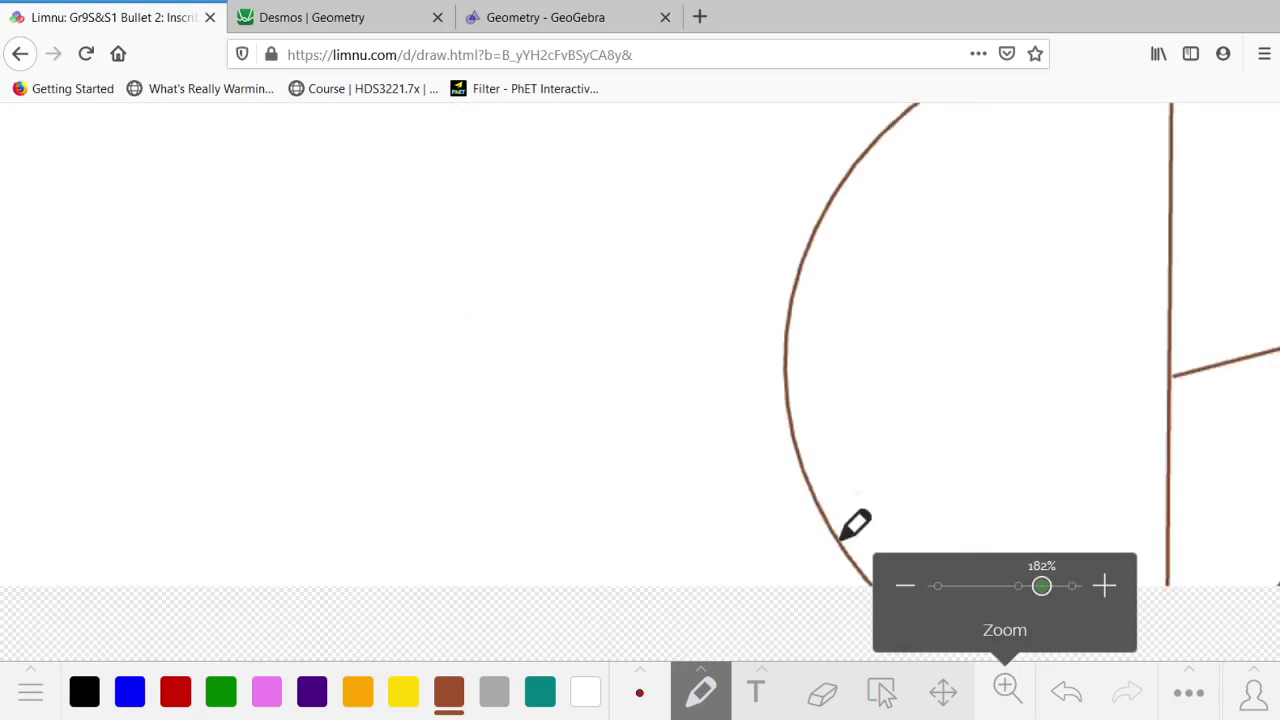
scroll(1030, 490, "down", 2)
left_click(1019, 578)
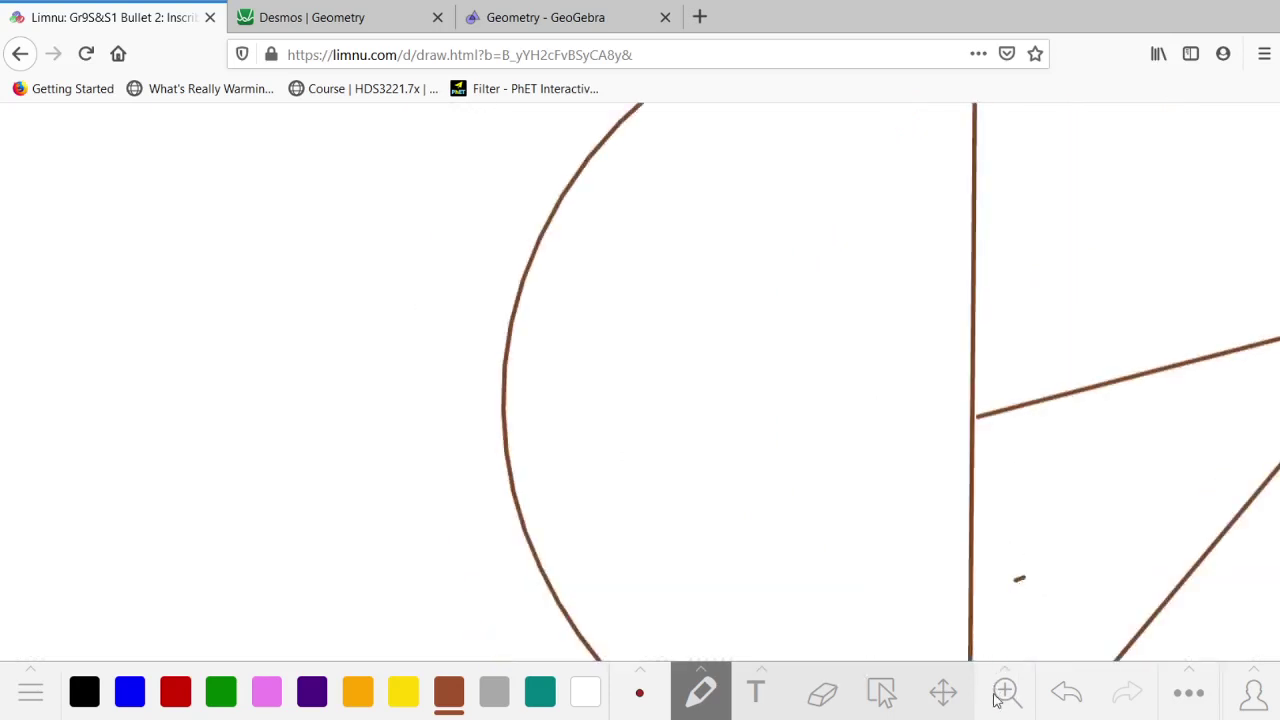
left_click(940, 695)
mouse_move(1005, 690)
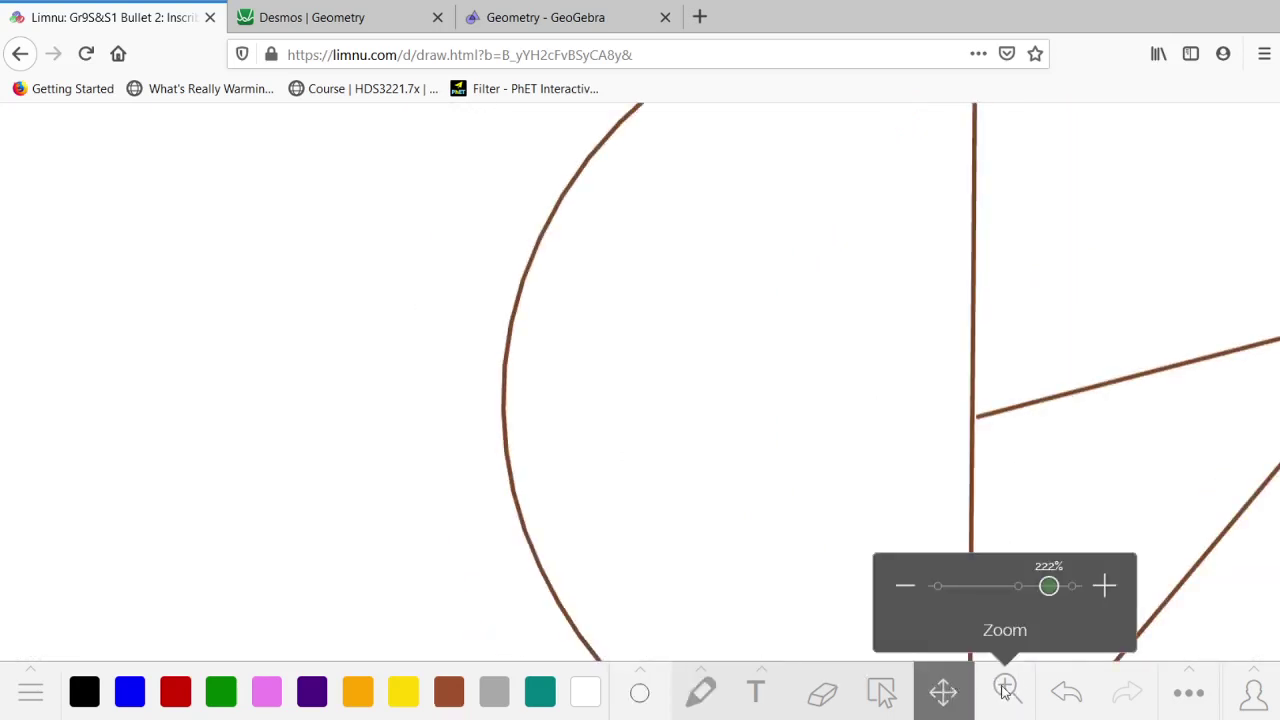
scroll(1027, 588, "down", 4)
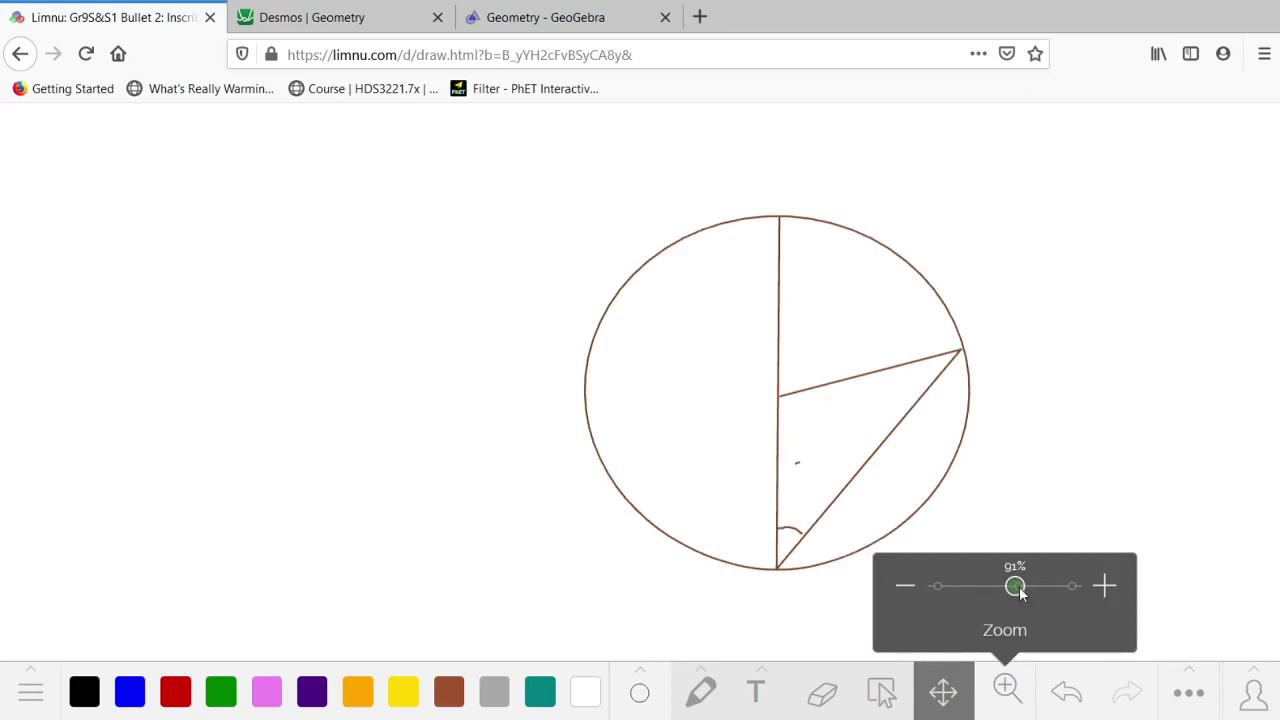
scroll(1020, 593, "up", 1)
left_click(699, 695)
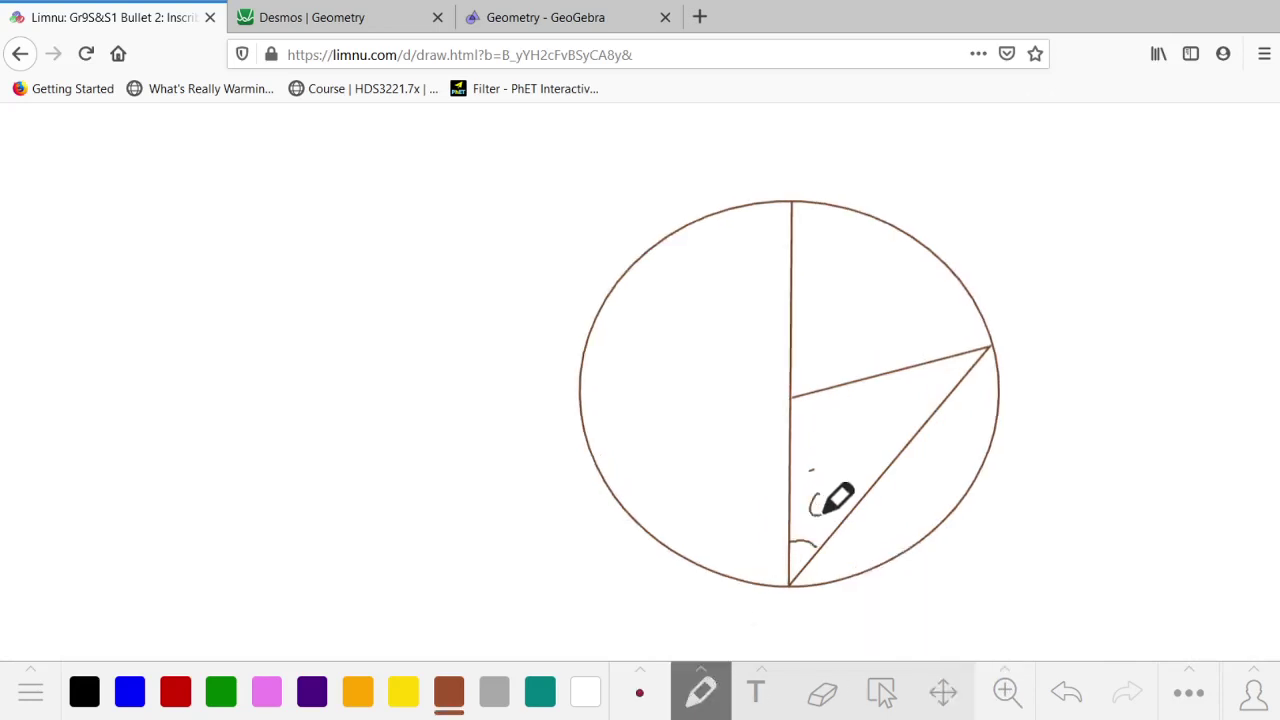
Mark the central angle with an arc and label the inscribed angle α
left_click_drag(818, 493, 829, 521)
key("ctrl+z")
key("ctrl+z")
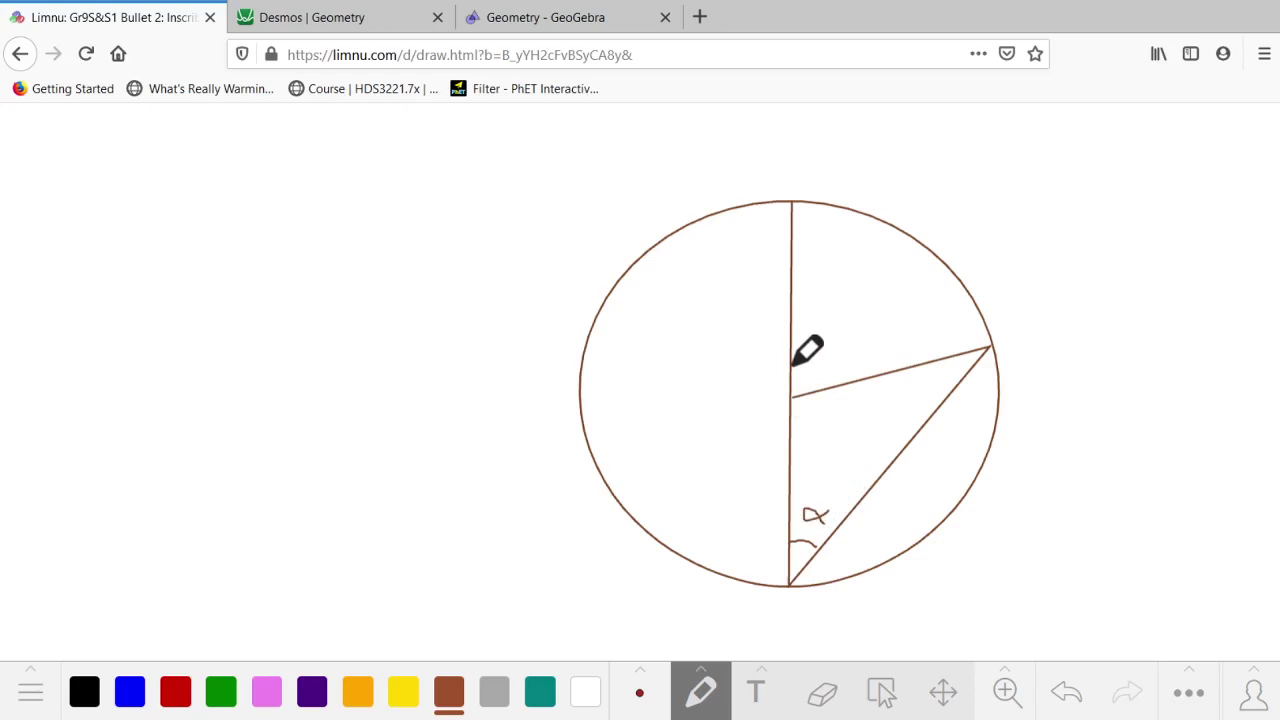
mouse_move(792, 366)
left_mouse_down()
mouse_move(817, 381)
mouse_move(816, 345)
mouse_move(832, 345)
mouse_move(818, 355)
left_mouse_up()
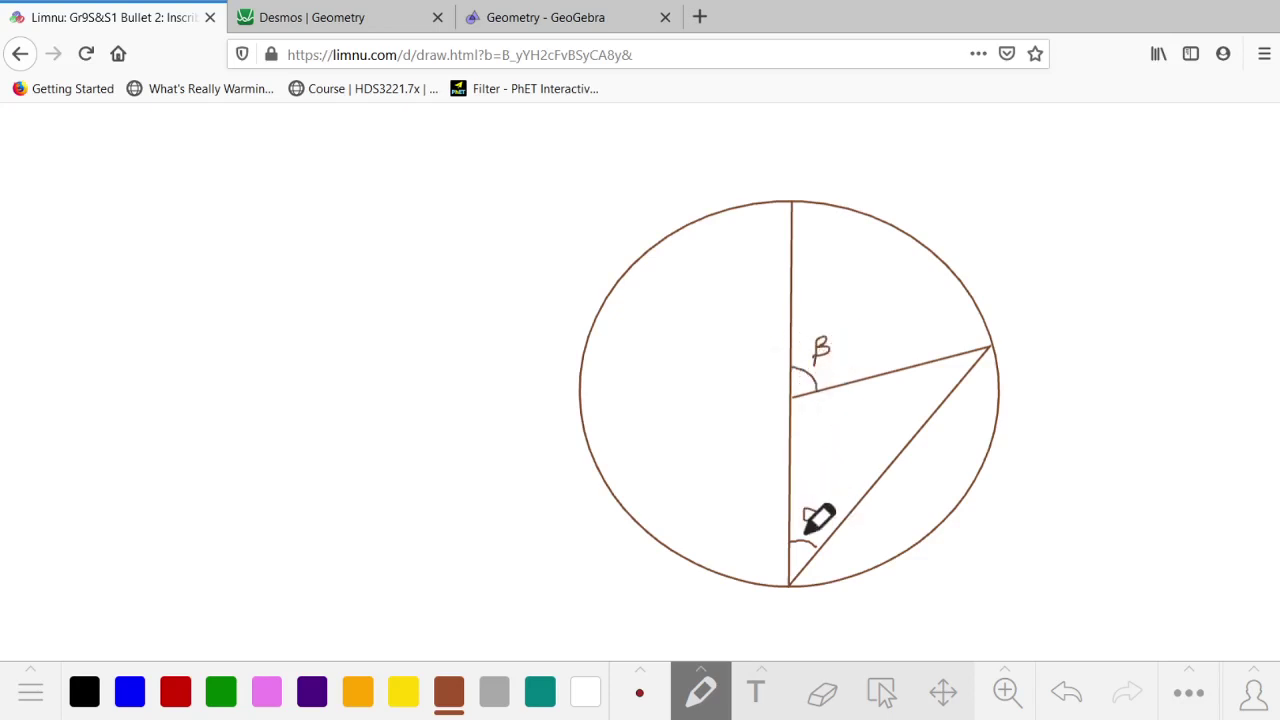
left_click_drag(806, 530, 838, 516)
Trace the lower radius and the radius to the right edge in yellow
left_click(402, 692)
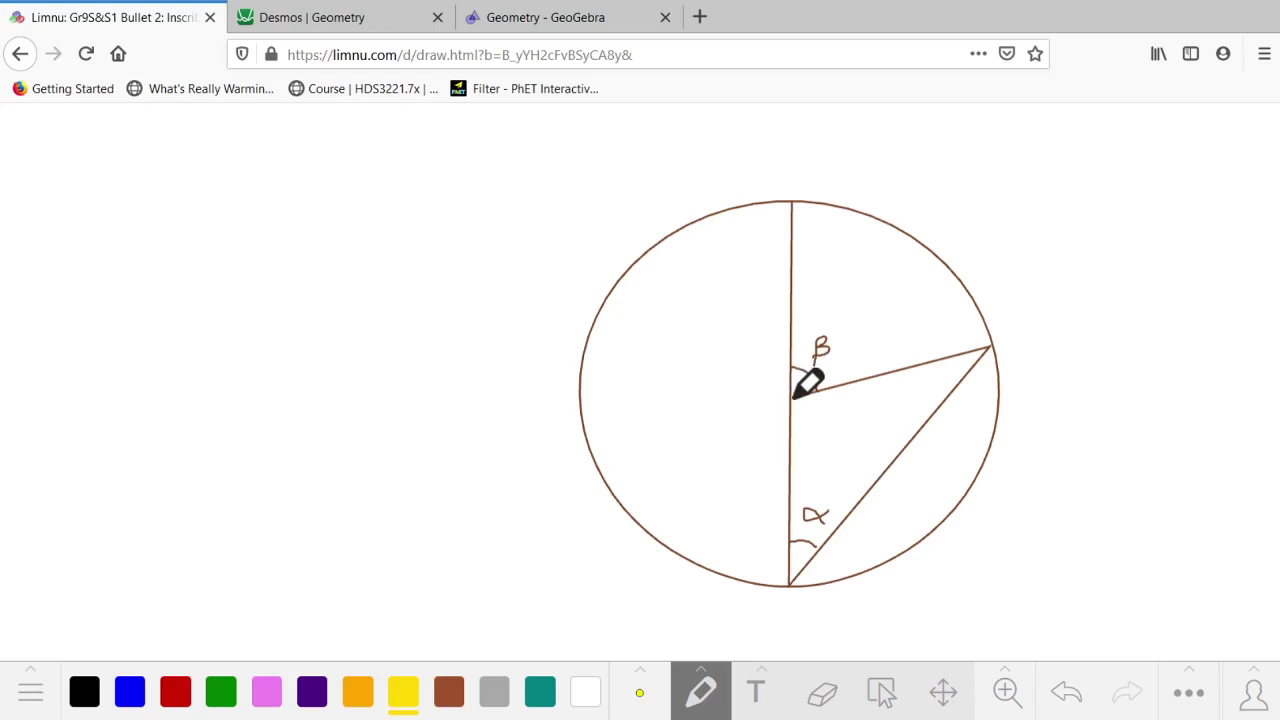
mouse_move(794, 396)
left_mouse_down()
mouse_move(778, 396)
mouse_move(771, 462)
mouse_move(776, 578)
mouse_move(790, 585)
left_mouse_up()
left_click_drag(780, 471, 779, 472)
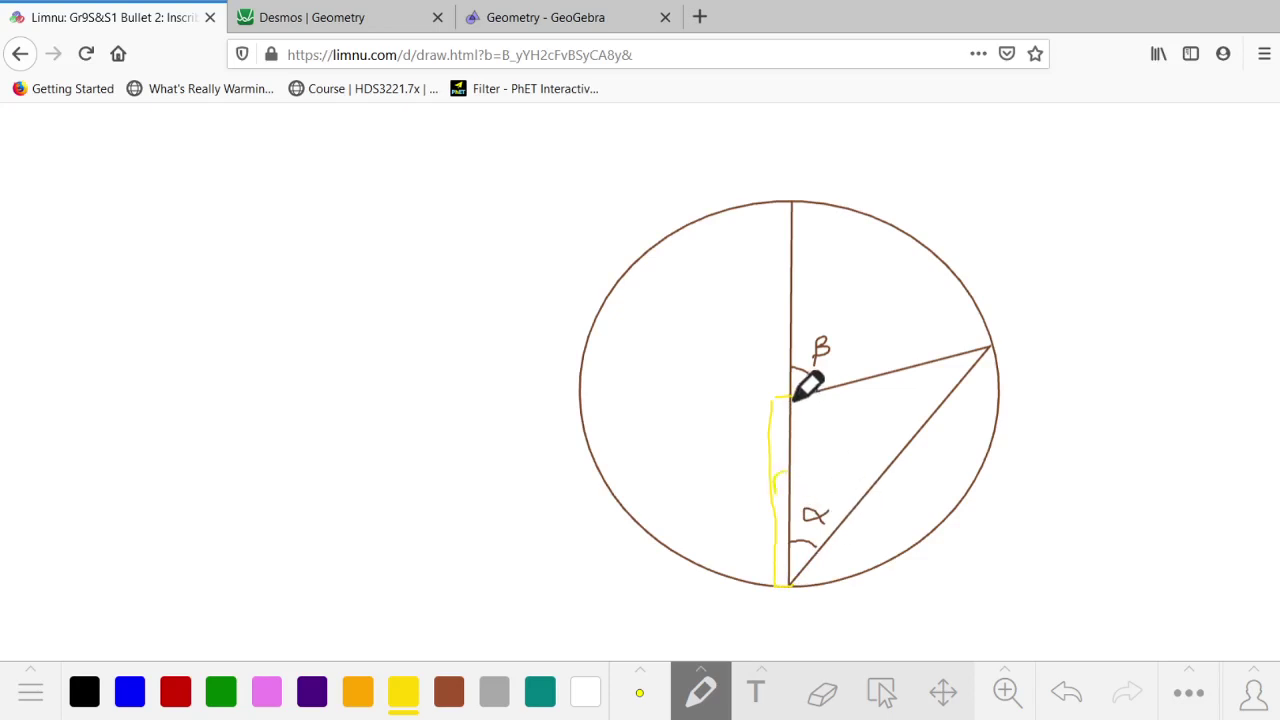
mouse_move(795, 395)
left_mouse_down()
mouse_move(797, 408)
mouse_move(990, 358)
left_mouse_up()
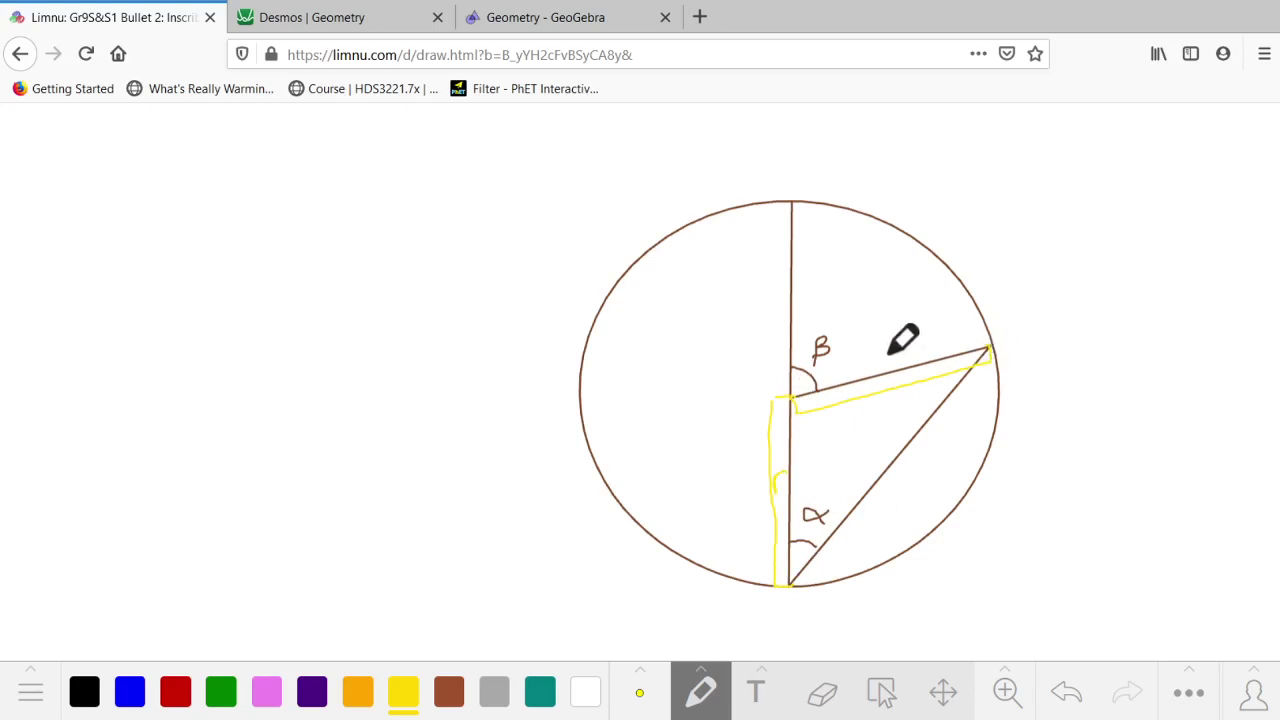
Label the radius r, mark the right-vertex angle α and the centre angle θ
left_click_drag(871, 350, 897, 343)
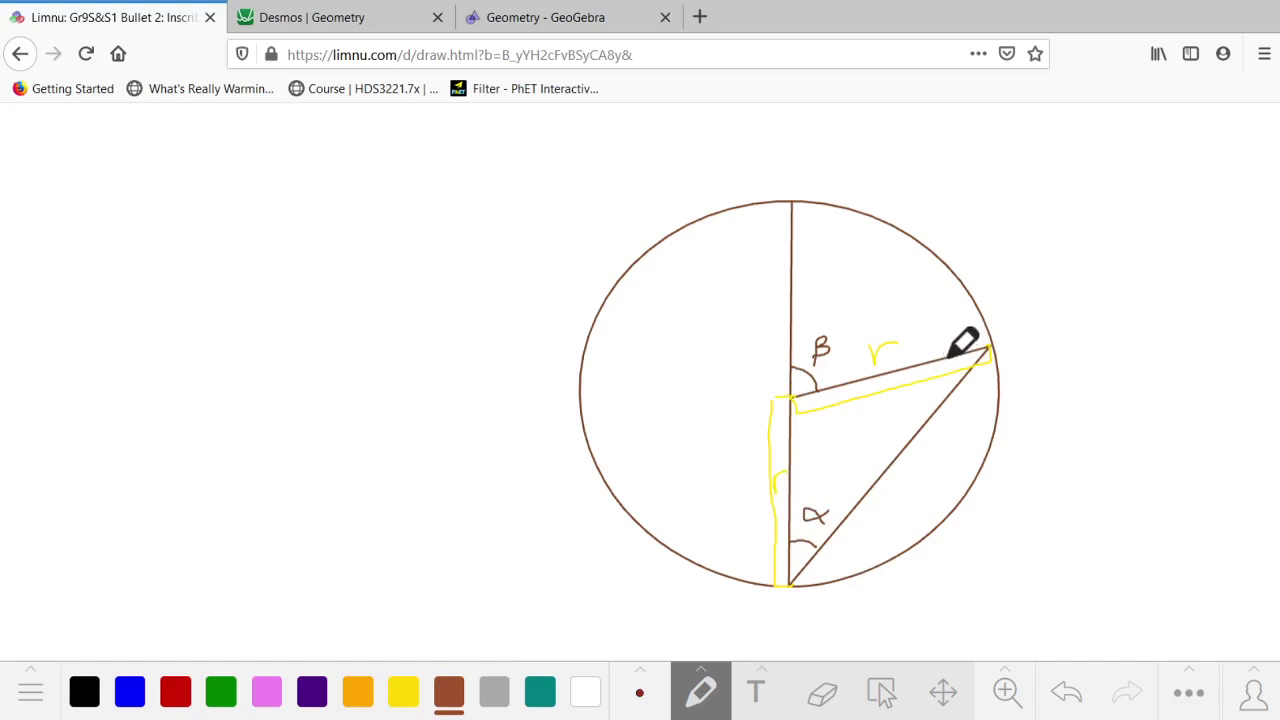
mouse_move(945, 358)
left_mouse_down()
mouse_move(947, 389)
mouse_move(915, 394)
mouse_move(935, 386)
left_mouse_up()
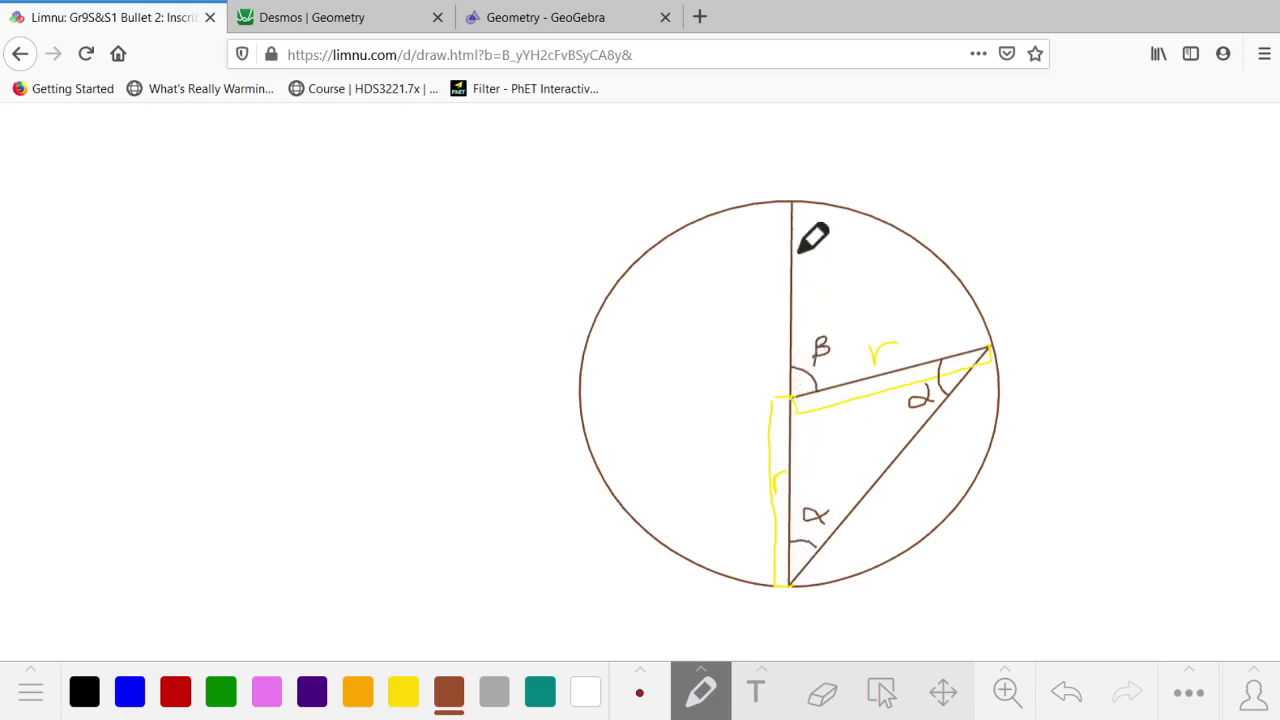
mouse_move(839, 389)
left_mouse_down()
mouse_move(793, 449)
mouse_move(841, 445)
left_mouse_up()
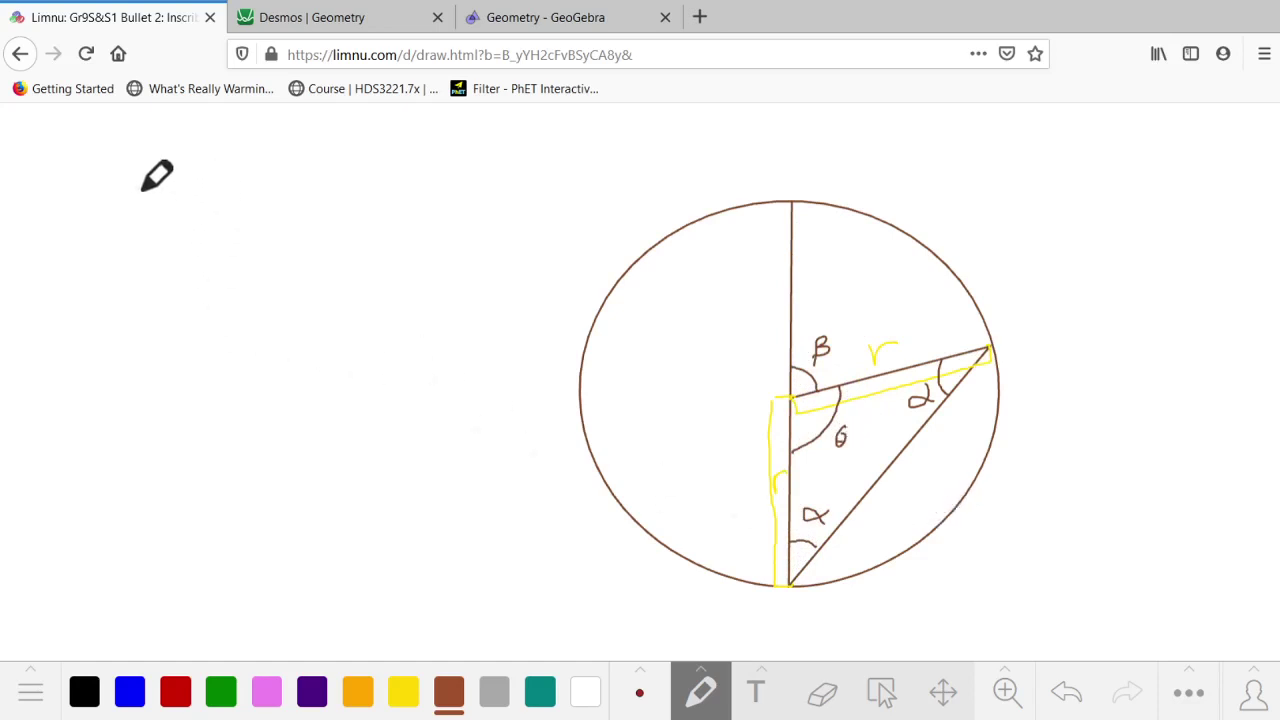
Handwrite 2α + θ = 180° in the upper-left of the whiteboard
mouse_move(142, 190)
left_mouse_down()
mouse_move(149, 229)
mouse_move(193, 244)
left_mouse_up()
mouse_move(240, 206)
left_mouse_down()
mouse_move(202, 226)
mouse_move(283, 210)
left_mouse_up()
mouse_move(273, 197)
left_mouse_down()
mouse_move(349, 165)
mouse_move(325, 160)
mouse_move(314, 183)
mouse_move(386, 173)
left_mouse_up()
mouse_move(366, 188)
left_mouse_down()
mouse_move(407, 200)
mouse_move(436, 166)
mouse_move(469, 183)
mouse_move(458, 164)
left_mouse_up()
left_click_drag(470, 146, 469, 146)
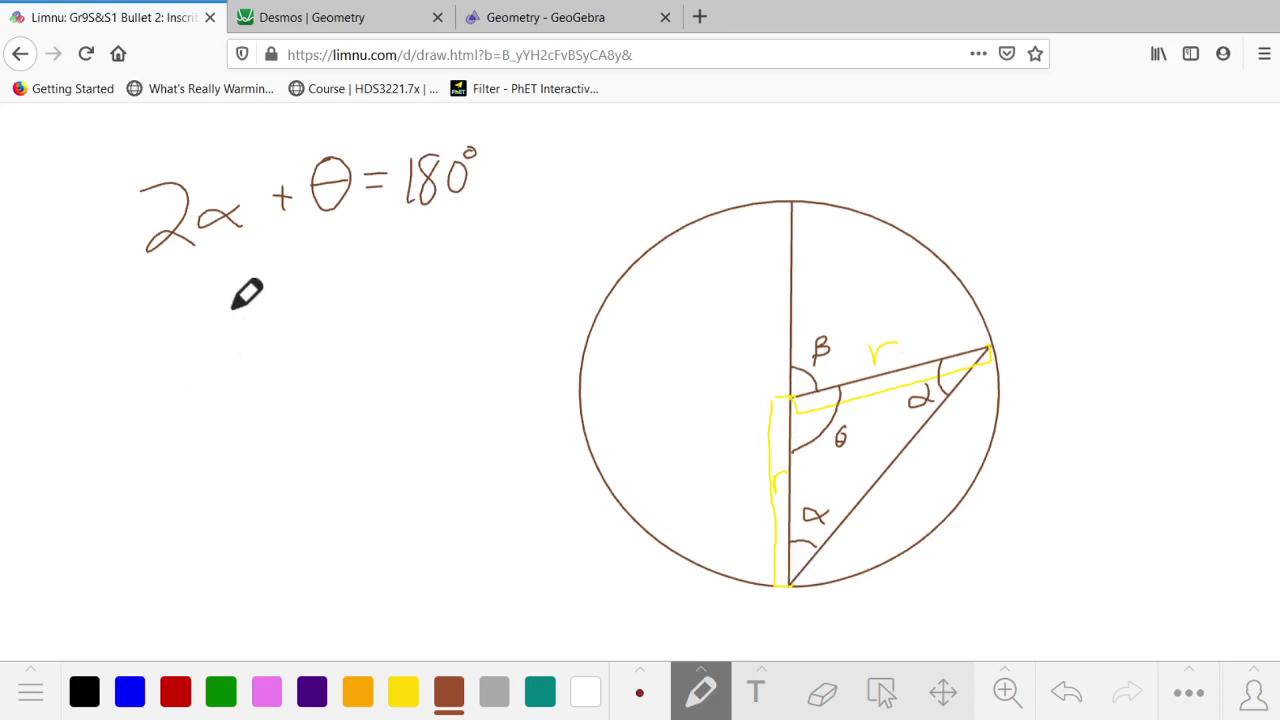
Handwrite β + θ = 180° below the first equation
mouse_move(212, 386)
left_mouse_down()
mouse_move(197, 302)
mouse_move(229, 322)
mouse_move(199, 350)
left_mouse_up()
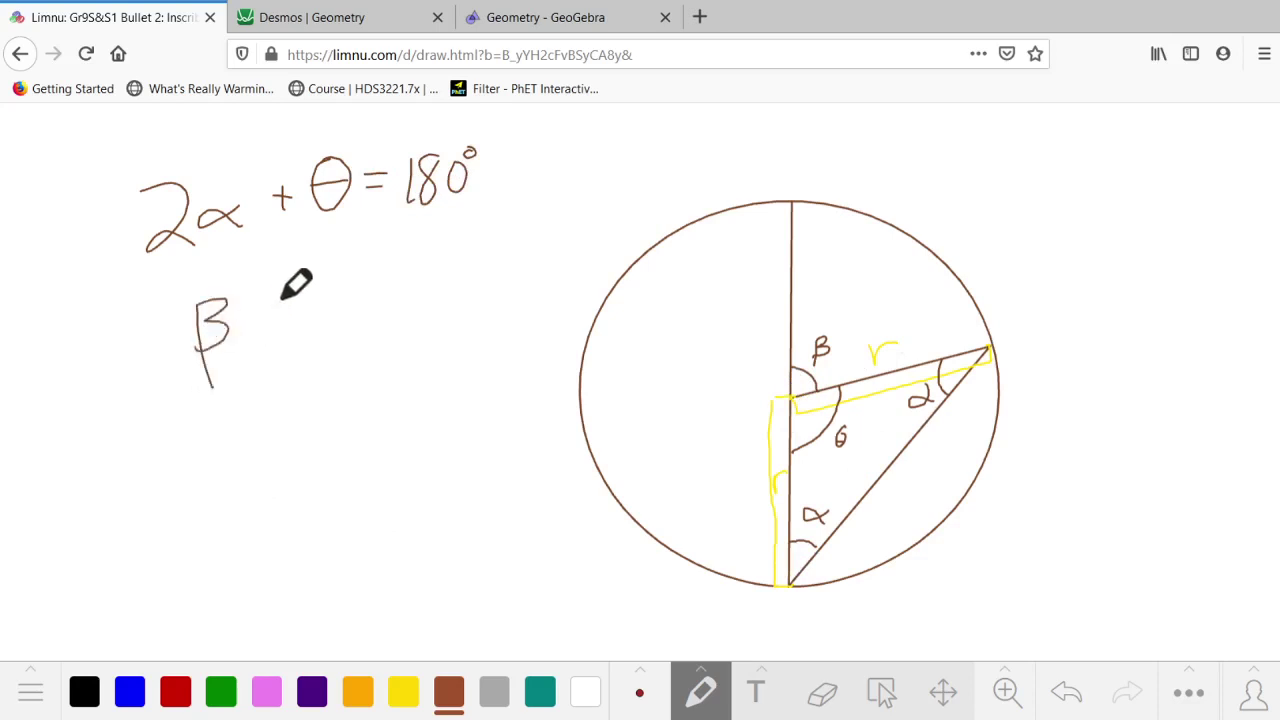
mouse_move(272, 309)
left_mouse_down()
mouse_move(337, 323)
mouse_move(338, 273)
left_mouse_up()
left_click_drag(322, 296, 397, 285)
left_click_drag(376, 300, 400, 298)
mouse_move(415, 262)
left_mouse_down()
mouse_move(414, 301)
mouse_move(440, 291)
mouse_move(436, 262)
mouse_move(457, 258)
left_mouse_up()
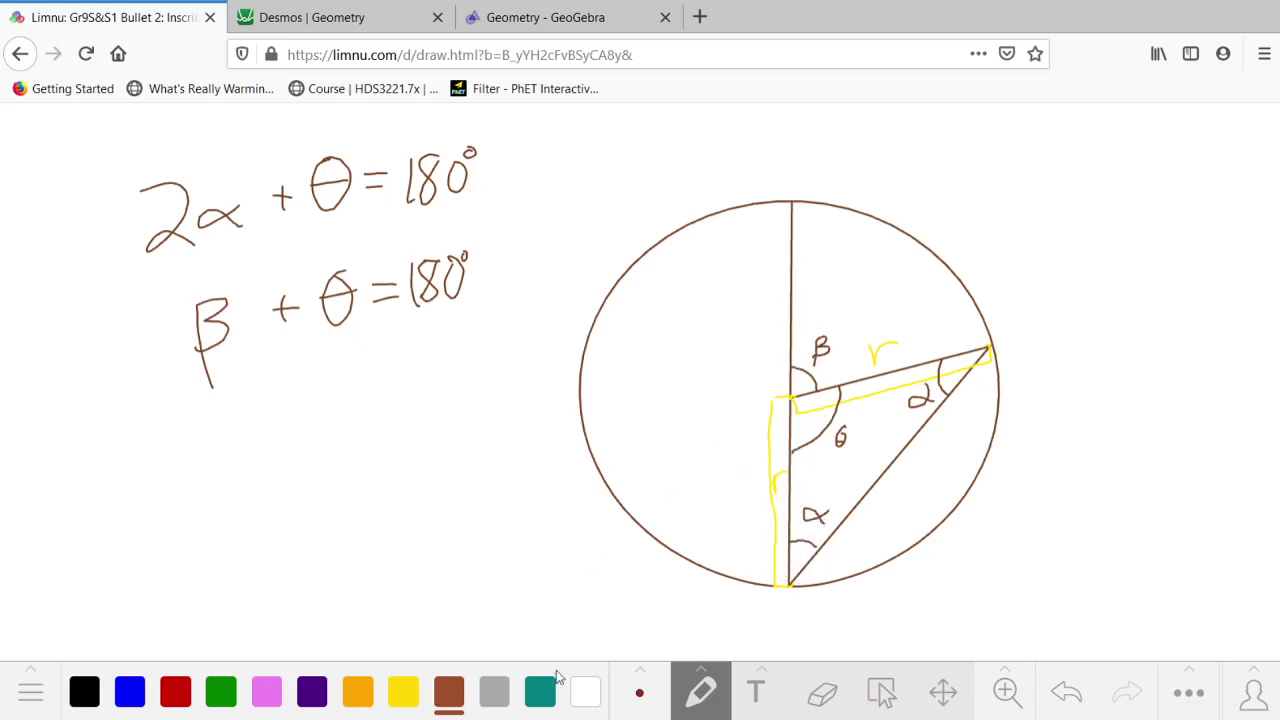
Mark 2α and β, then write 2α + θ = β + θ below the equations
mouse_move(264, 150)
left_mouse_down()
mouse_move(274, 418)
mouse_move(142, 434)
mouse_move(116, 338)
mouse_move(102, 167)
mouse_move(259, 148)
left_mouse_up()
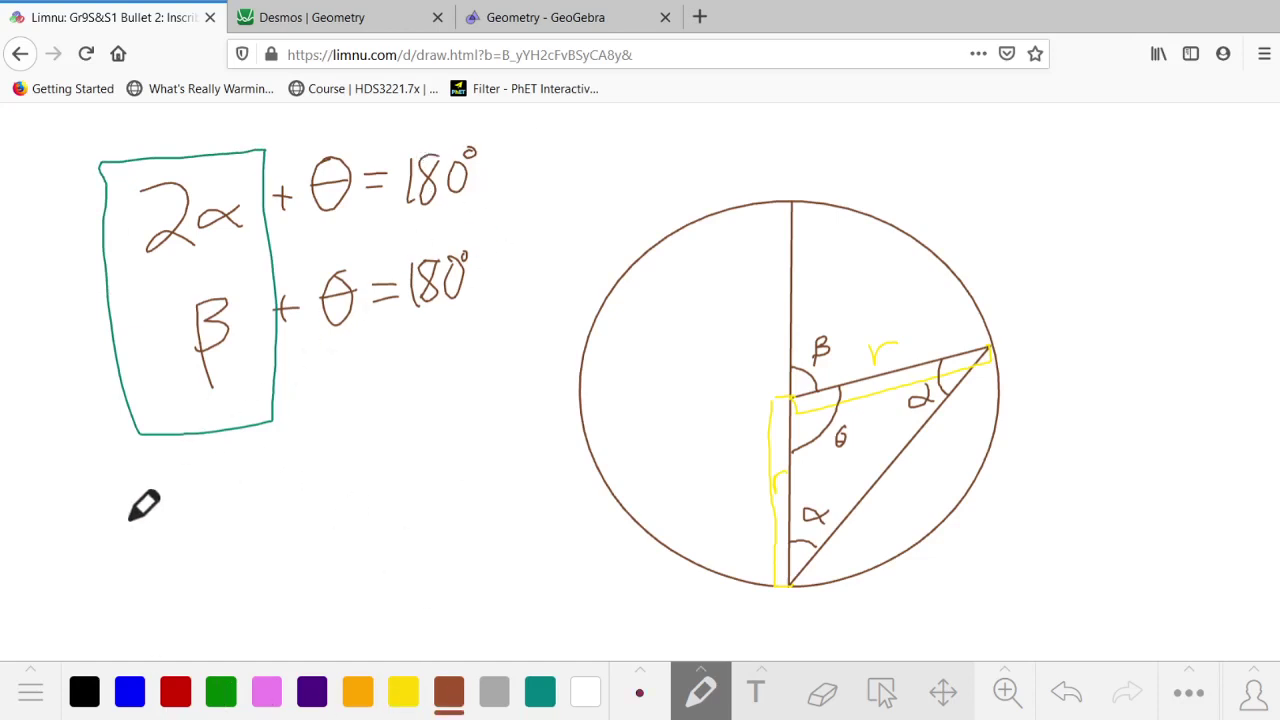
mouse_move(141, 492)
left_mouse_down()
mouse_move(168, 528)
mouse_move(175, 512)
mouse_move(198, 520)
mouse_move(245, 502)
left_mouse_up()
left_click_drag(236, 488, 230, 520)
mouse_move(273, 478)
left_mouse_down()
mouse_move(290, 490)
mouse_move(341, 467)
left_mouse_up()
mouse_move(318, 481)
left_mouse_down()
mouse_move(342, 479)
mouse_move(370, 562)
left_mouse_up()
mouse_move(370, 456)
left_mouse_down()
mouse_move(374, 496)
mouse_move(413, 484)
left_mouse_up()
mouse_move(402, 474)
left_mouse_down()
mouse_move(402, 498)
mouse_move(455, 472)
left_mouse_up()
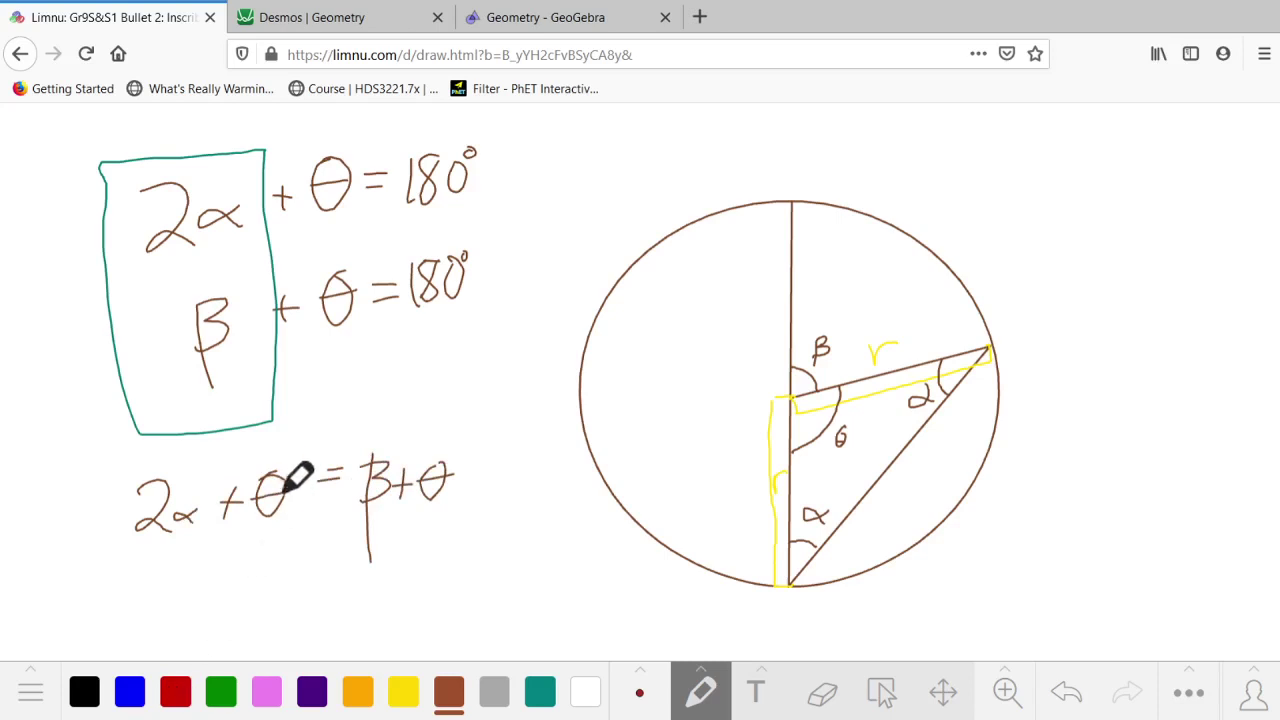
Cross out θ on both sides in red and write the result 2α = β
left_click_drag(227, 550, 301, 460)
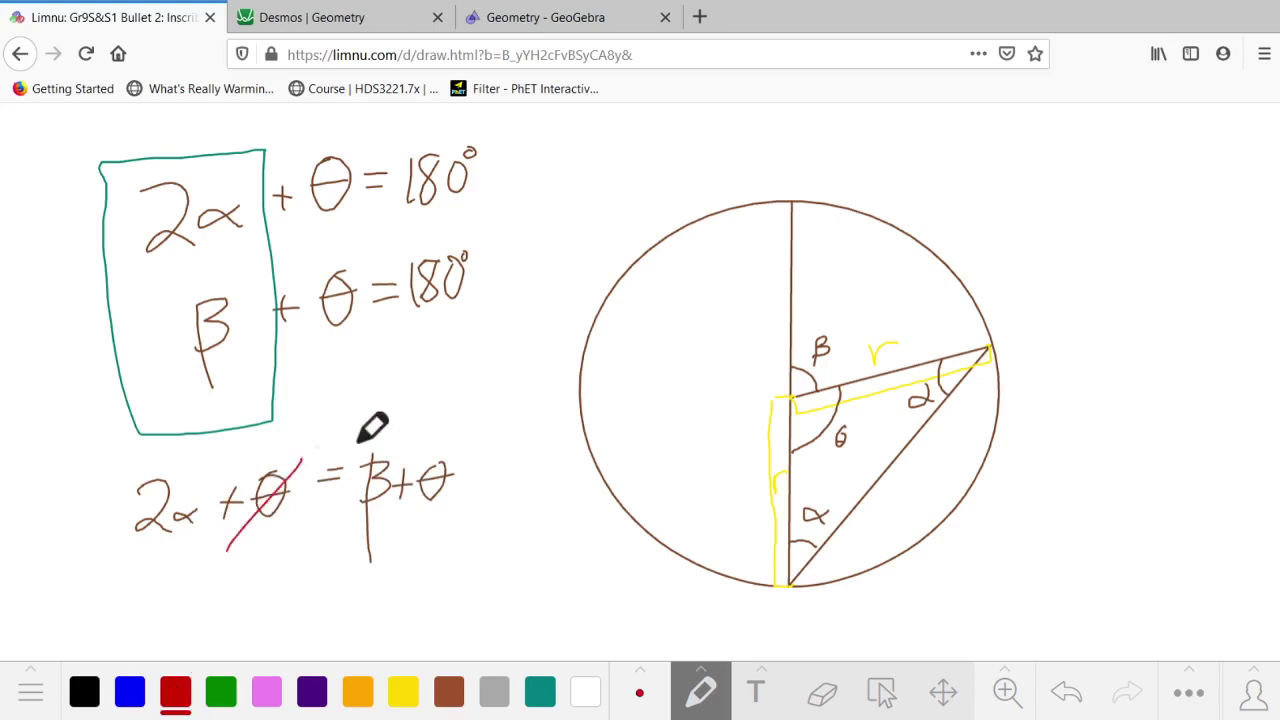
left_click_drag(415, 511, 458, 456)
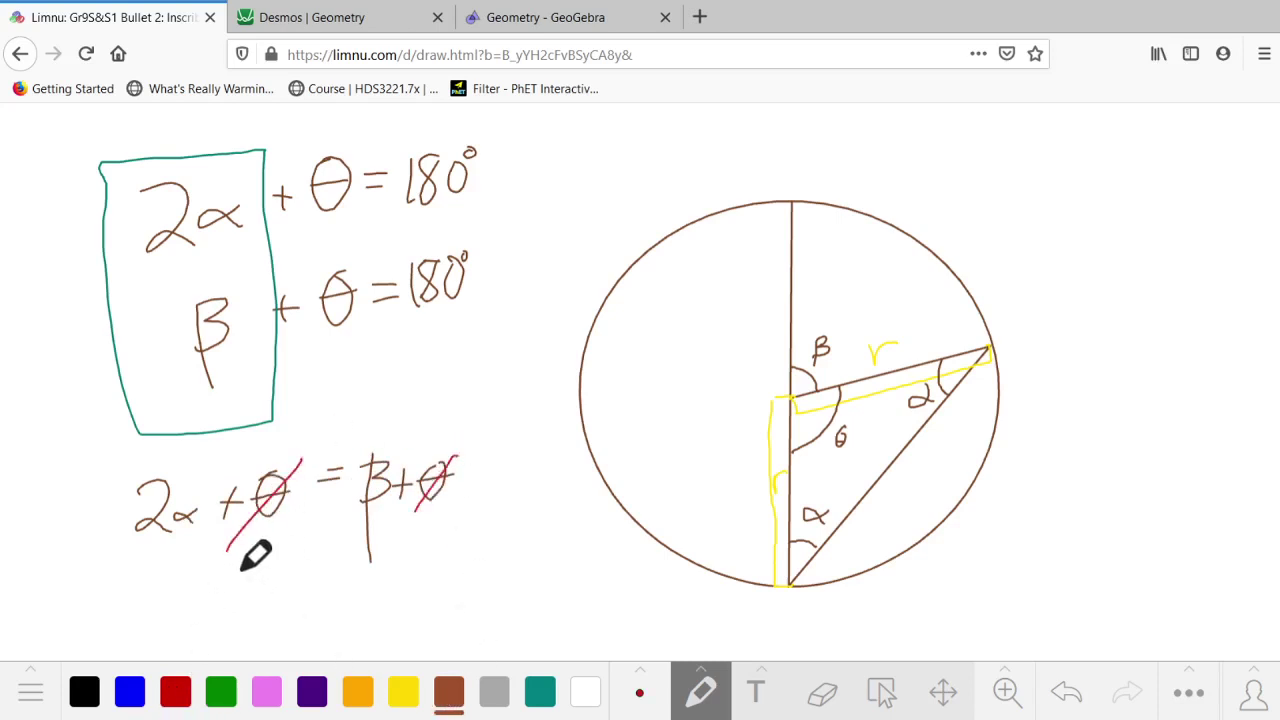
mouse_move(218, 566)
left_mouse_down()
mouse_move(216, 609)
mouse_move(249, 595)
mouse_move(273, 609)
mouse_move(312, 575)
left_mouse_up()
left_click_drag(296, 590, 318, 588)
mouse_move(329, 641)
left_mouse_down()
mouse_move(322, 548)
mouse_move(340, 562)
mouse_move(322, 600)
left_mouse_up()
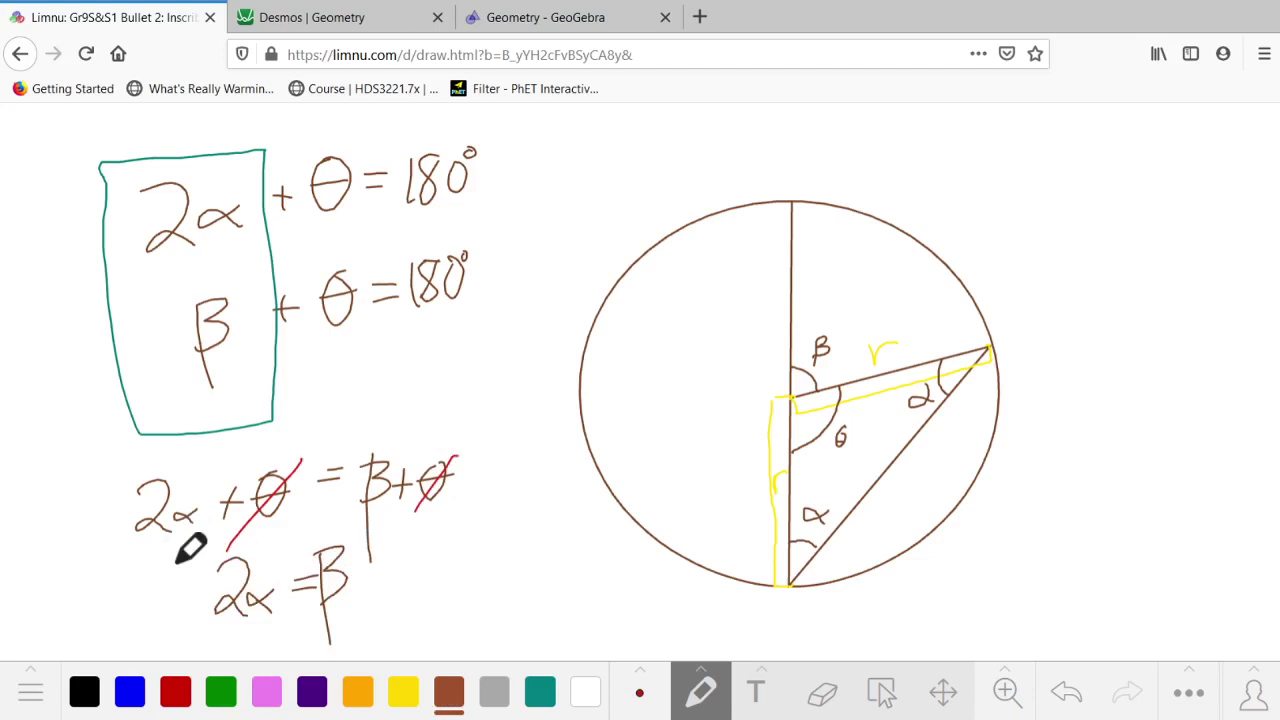
Draw a box around the result 2α = β
left_click_drag(182, 548, 180, 660)
left_click(418, 620)
left_click_drag(408, 617, 157, 645)
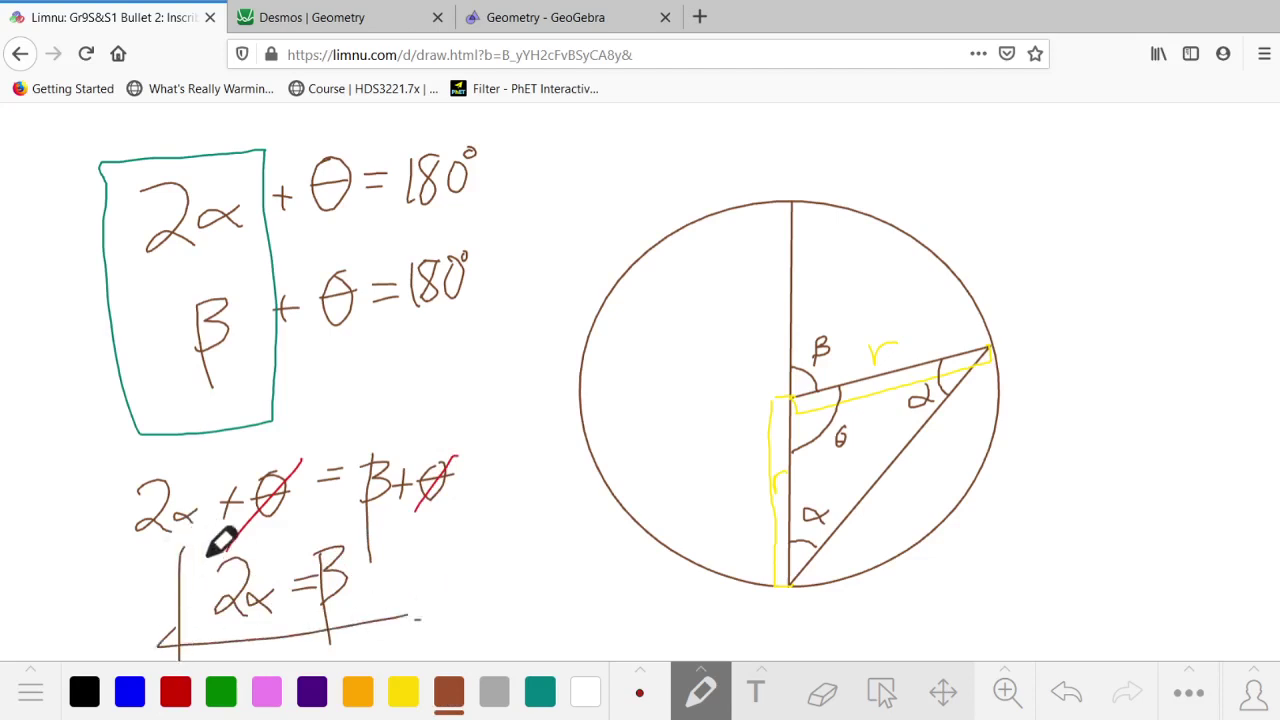
mouse_move(185, 553)
left_mouse_down()
mouse_move(363, 523)
mouse_move(370, 587)
mouse_move(379, 630)
left_mouse_up()
left_click_drag(318, 540, 362, 528)
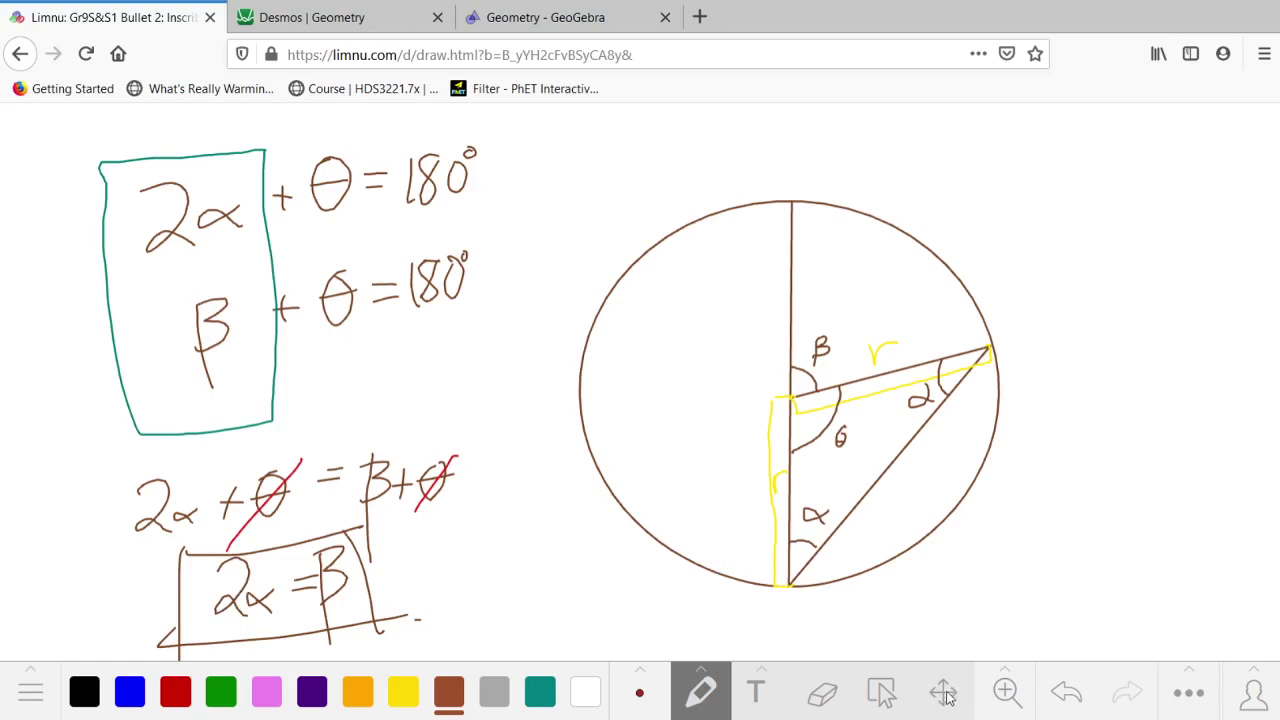
Move the whiteboard view to an empty area for the next diagram
left_click(945, 693)
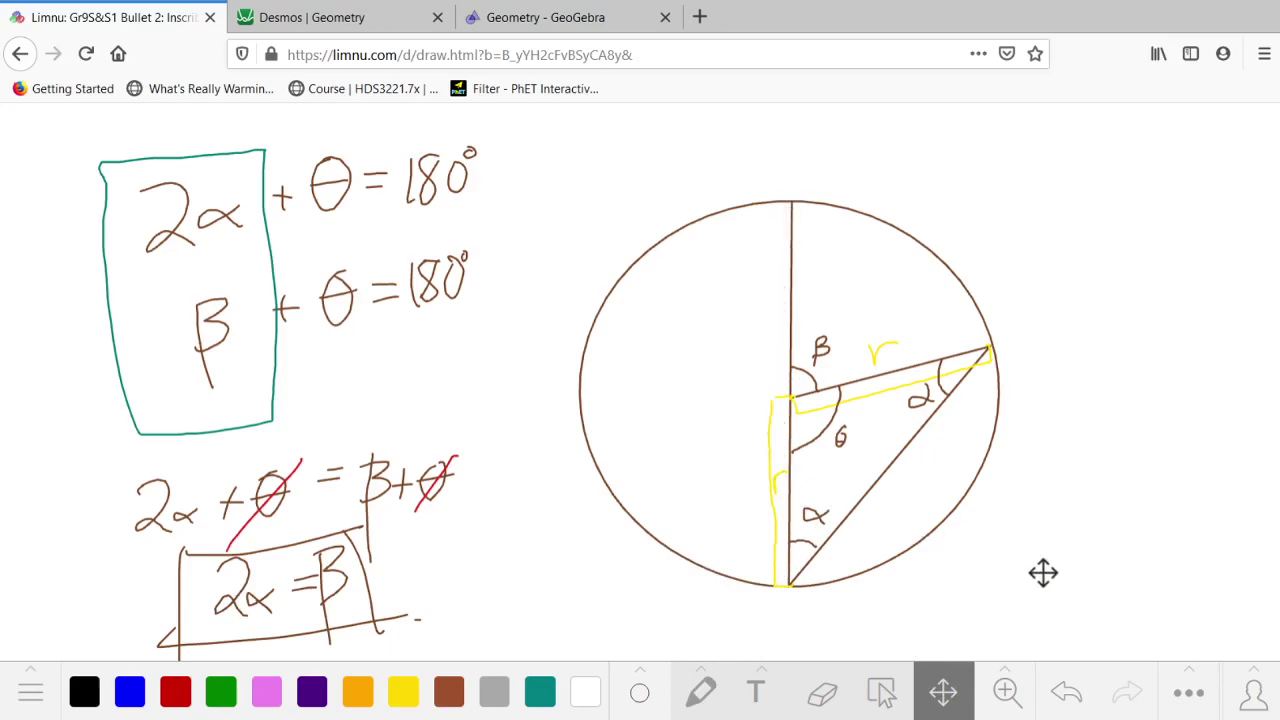
scroll(1045, 578, "down", 3)
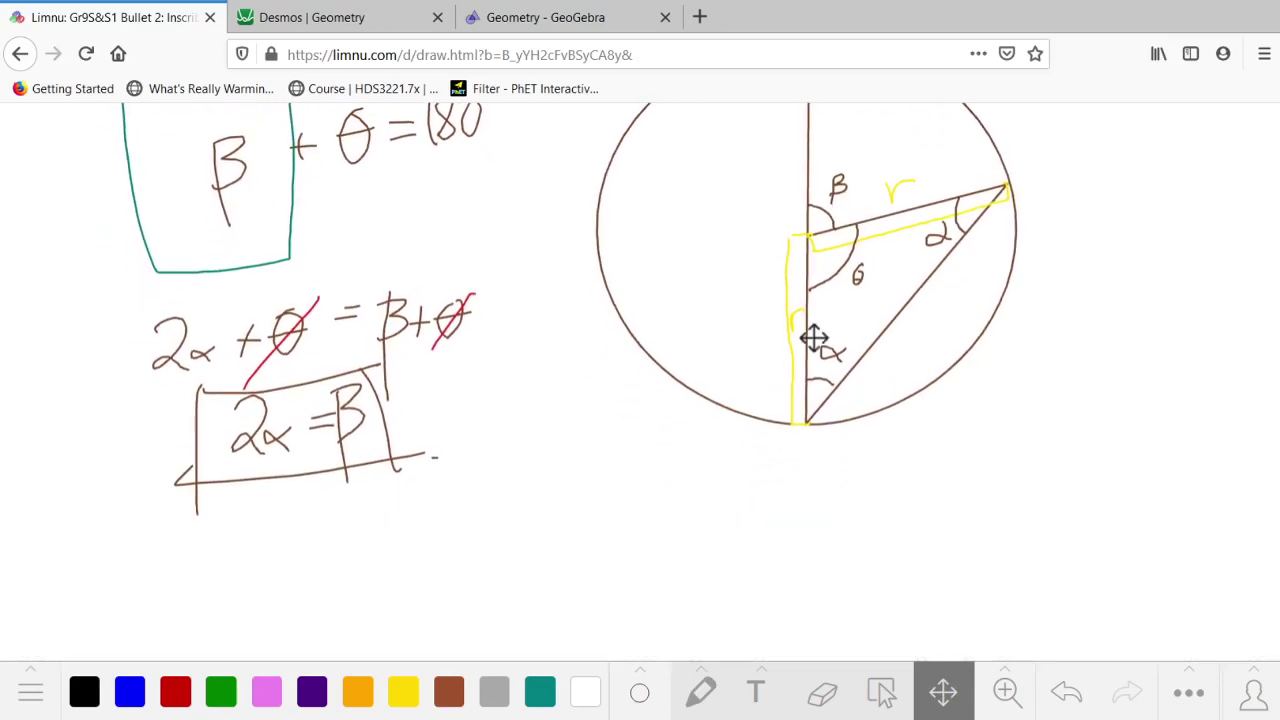
scroll(946, 594, "down", 8)
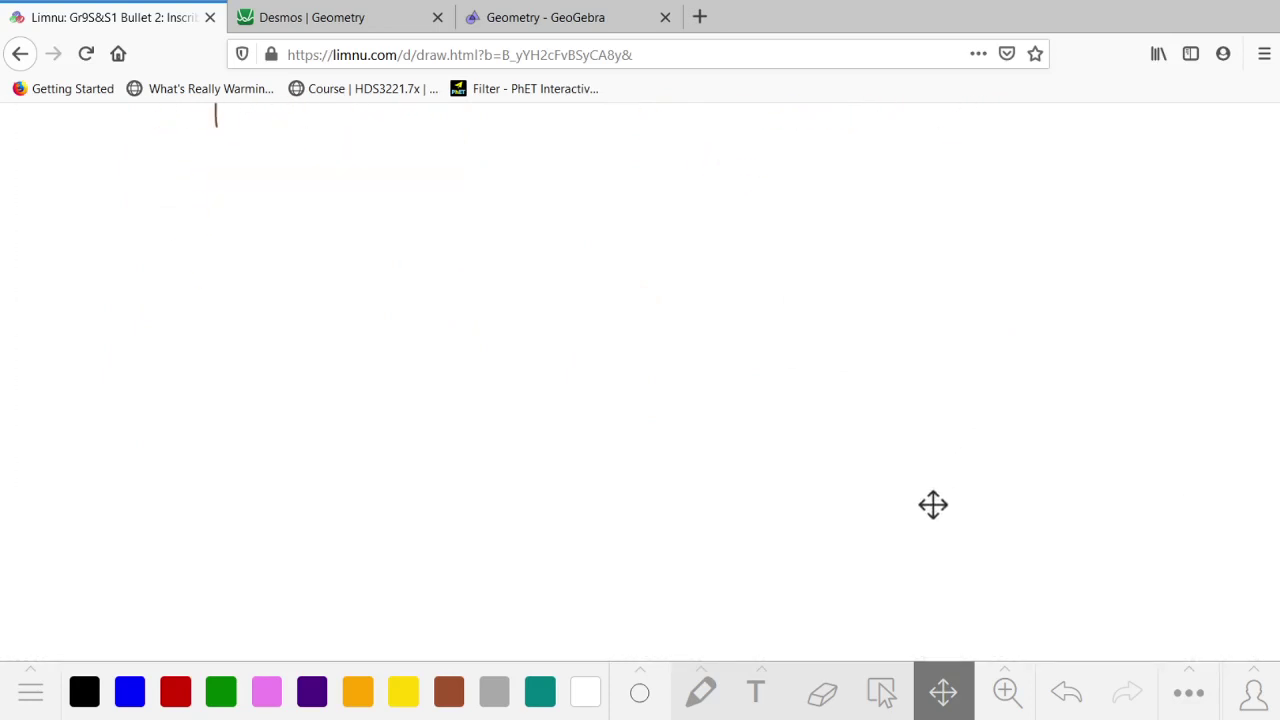
scroll(933, 505, "down", 2)
Back in GeoGebra, start a line anchored at point D toward centre A
left_click(548, 20)
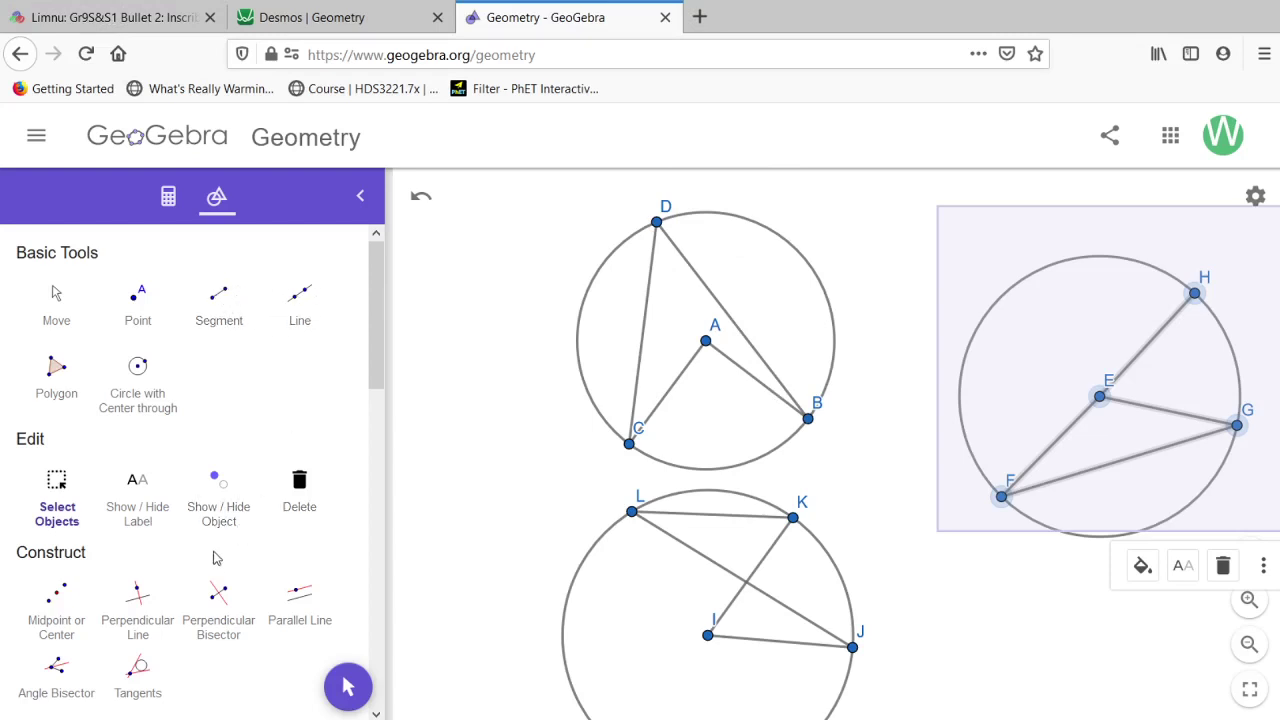
left_click(302, 298)
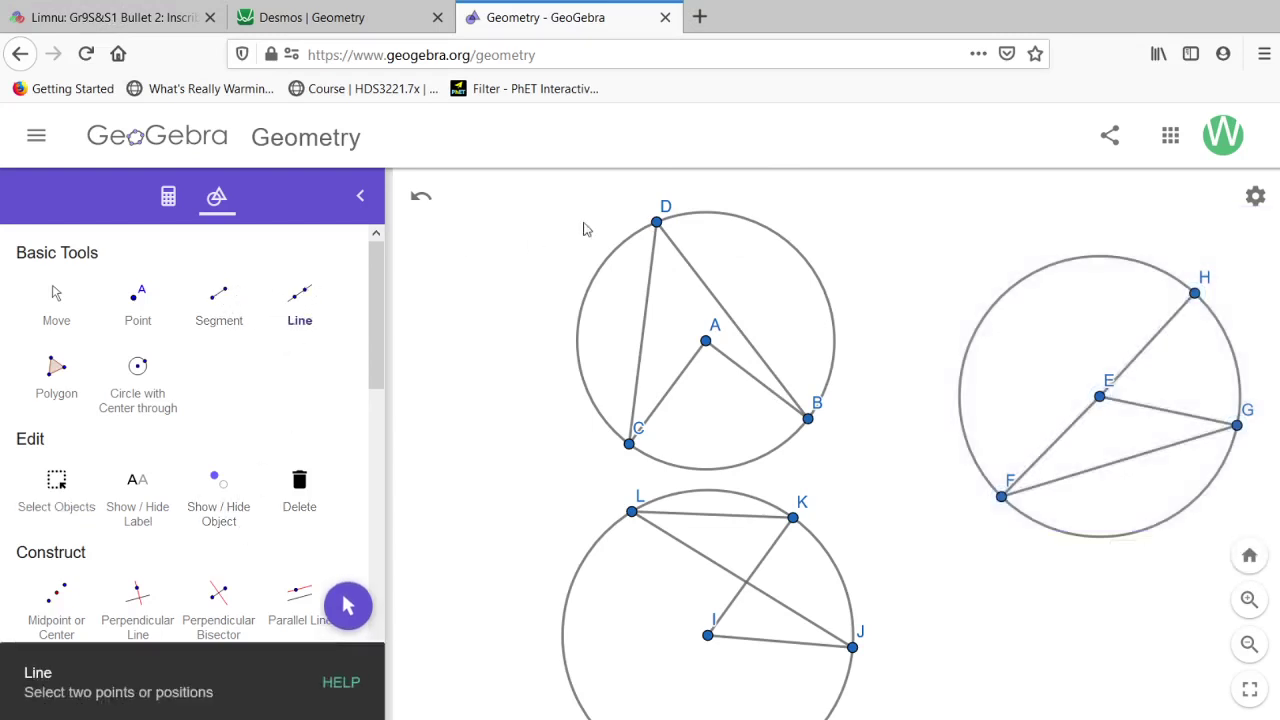
left_click(657, 223)
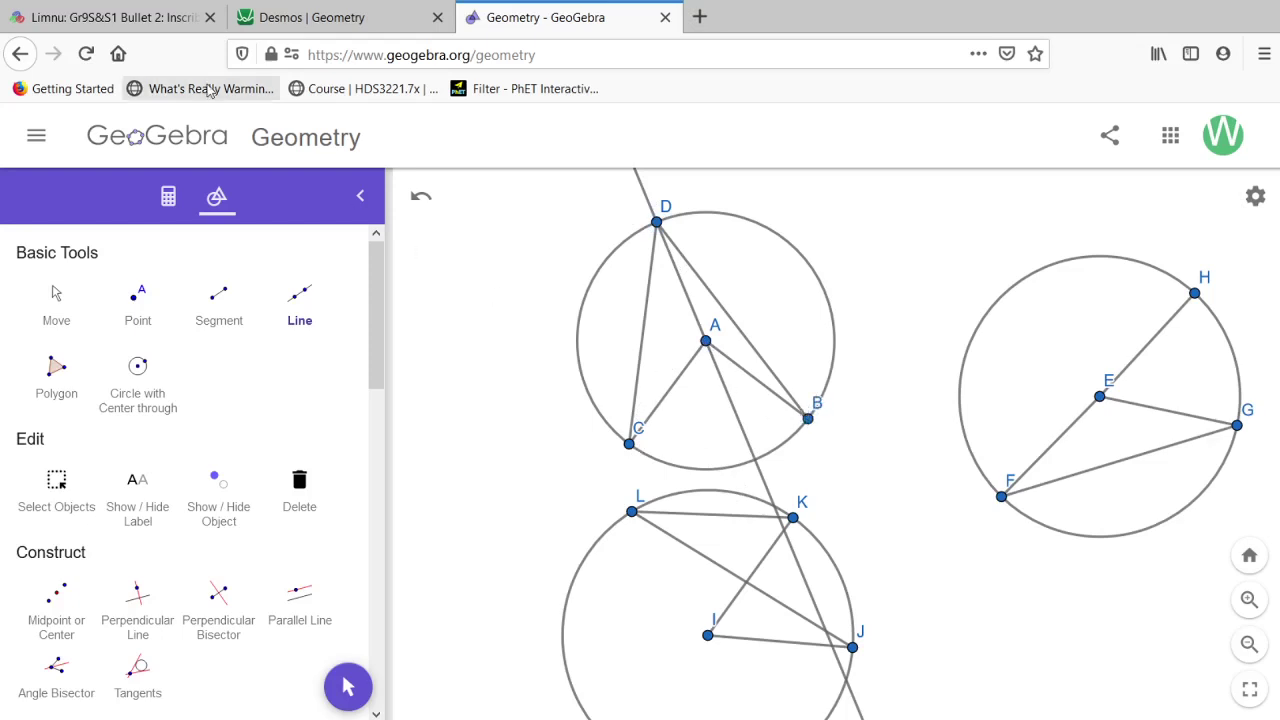
Back on the whiteboard, draw a large brown circle with the Oval tool
left_click(125, 17)
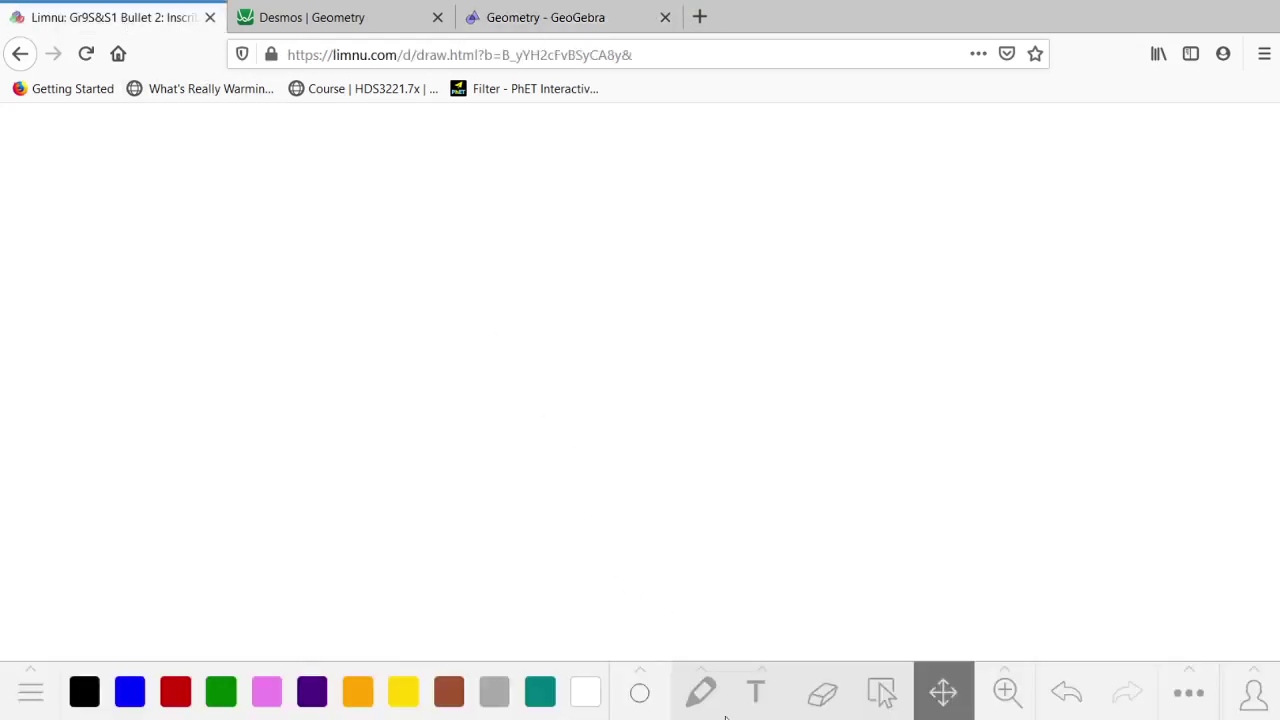
left_click(703, 692)
left_click(700, 697)
left_click(703, 617)
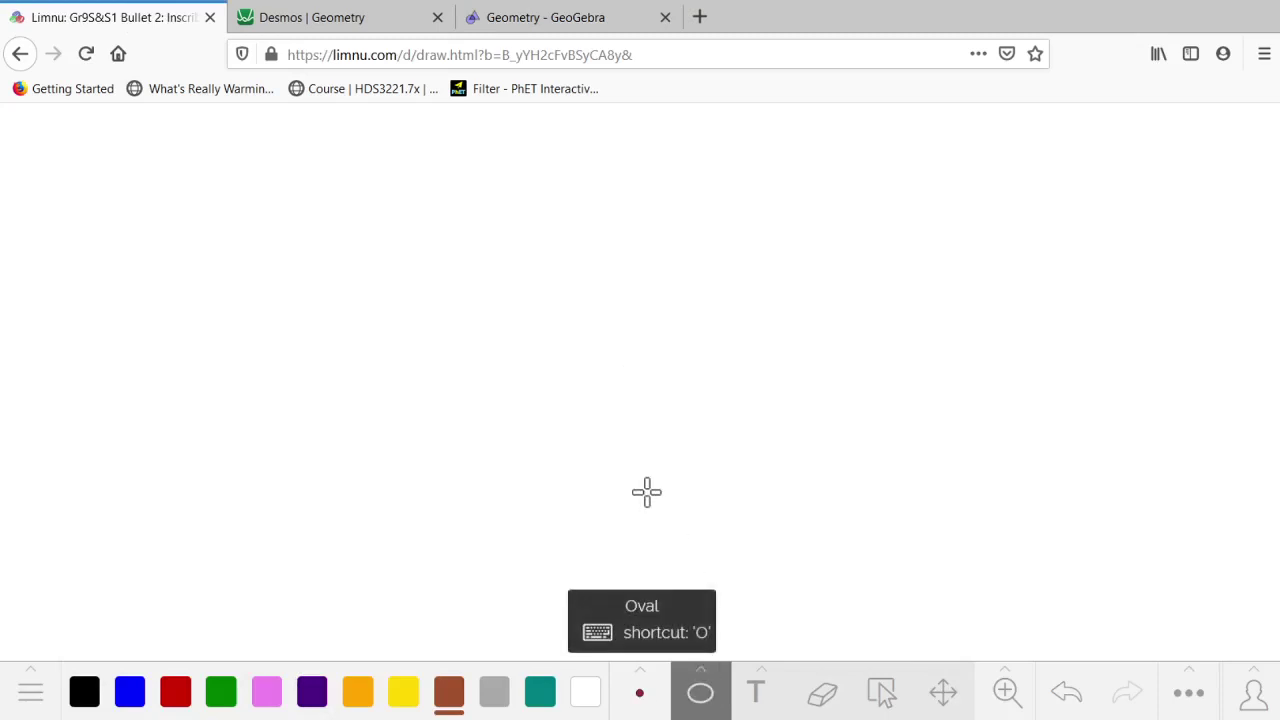
left_click_drag(316, 180, 712, 574)
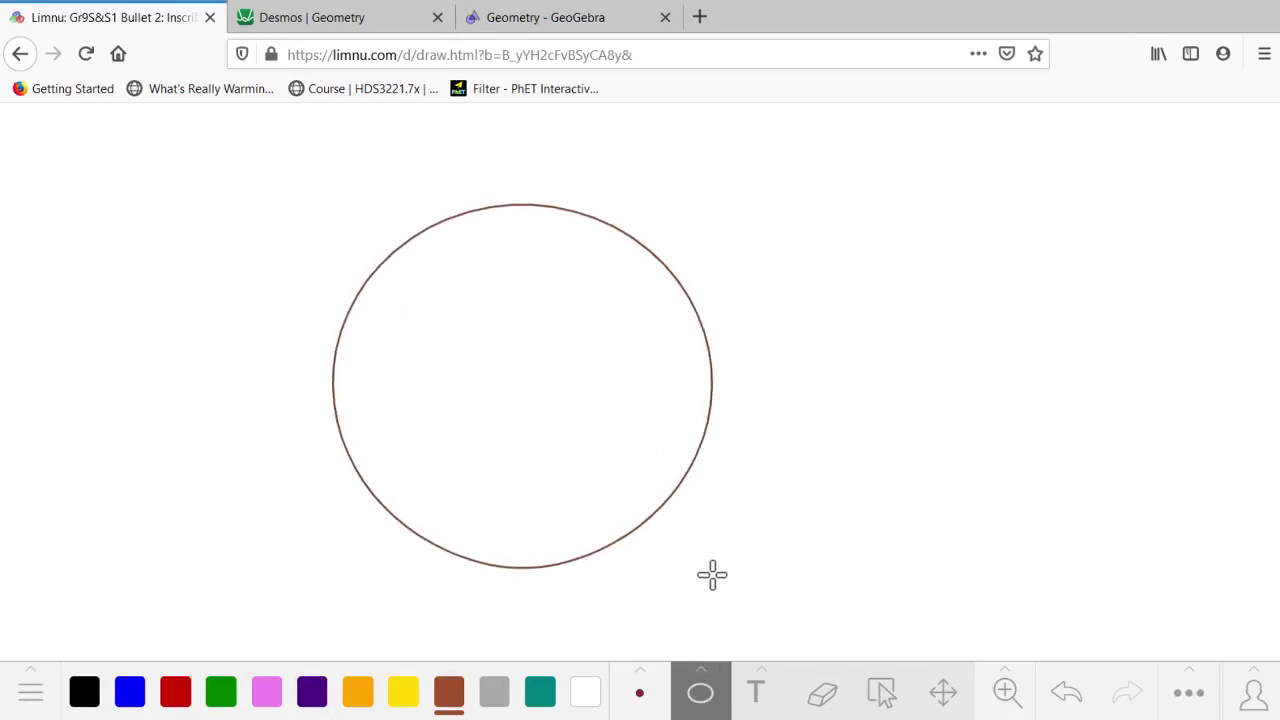
With the Line tool, draw a radius and a line from the top vertex through the centre
left_click(712, 708)
left_click(688, 485)
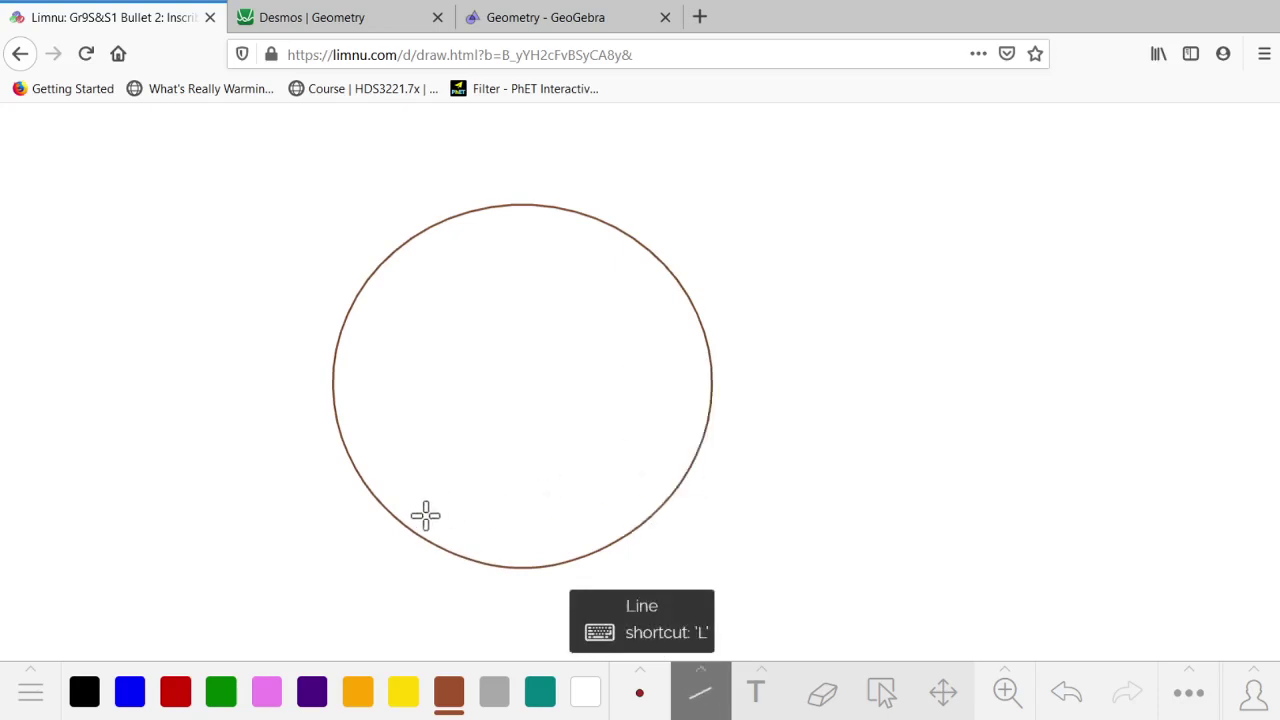
mouse_move(405, 495)
left_mouse_down()
mouse_move(522, 376)
mouse_move(651, 443)
mouse_move(679, 476)
mouse_move(537, 260)
mouse_move(530, 206)
mouse_move(478, 360)
mouse_move(395, 516)
left_mouse_up()
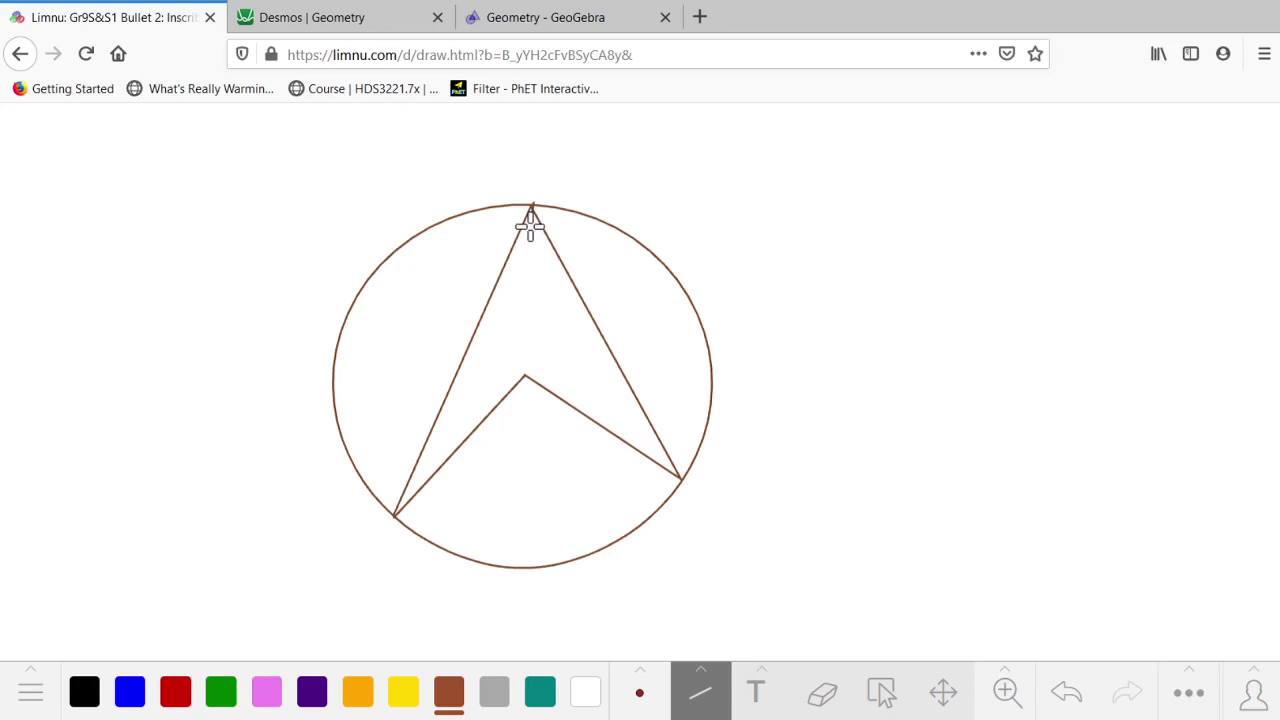
mouse_move(531, 207)
left_mouse_down()
mouse_move(505, 572)
mouse_move(519, 564)
left_mouse_up()
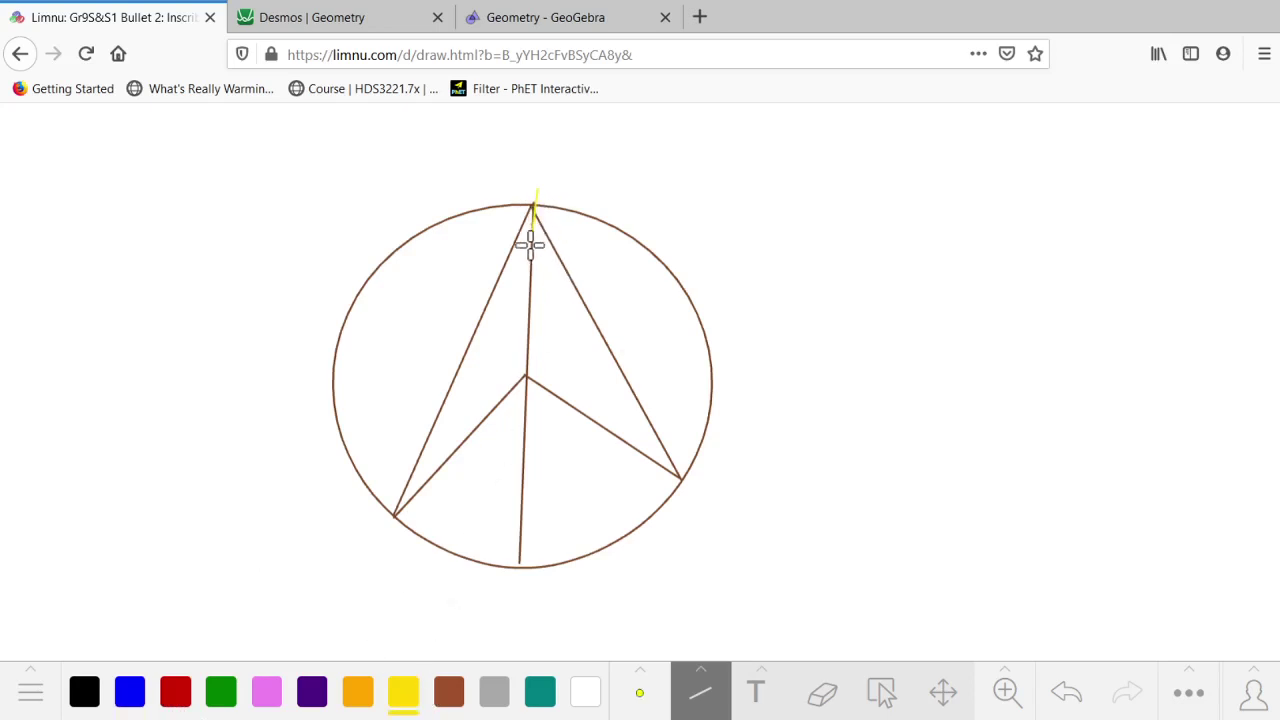
left_click_drag(530, 245, 520, 506)
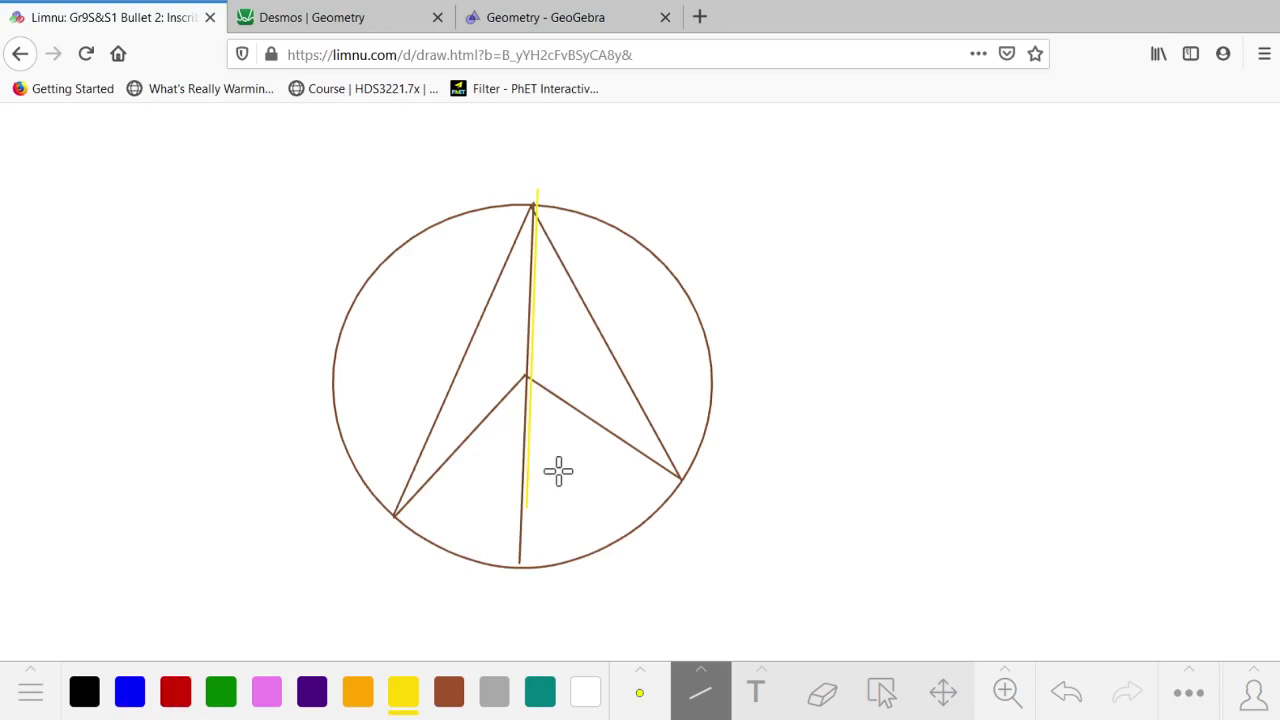
Outline the left-hand triangle in yellow with the Pen
left_click(705, 706)
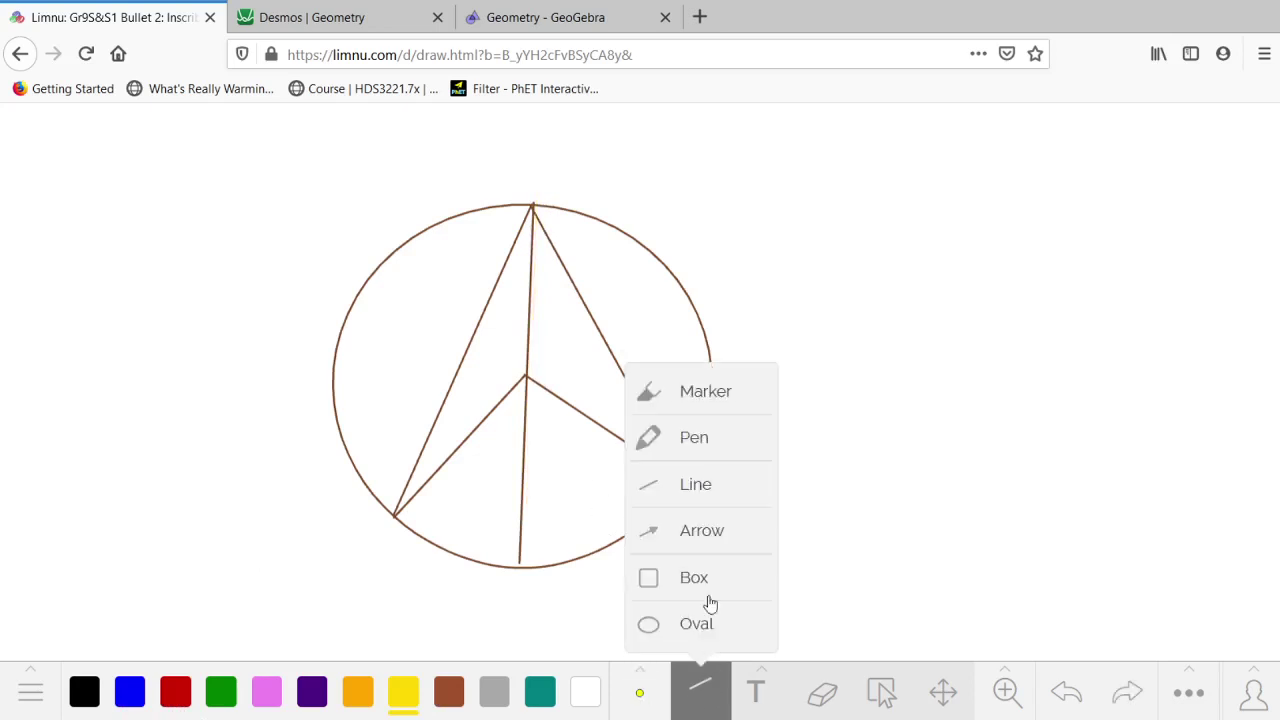
left_click(677, 448)
mouse_move(532, 190)
left_mouse_down()
mouse_move(516, 588)
mouse_move(420, 578)
mouse_move(374, 530)
mouse_move(410, 413)
mouse_move(530, 195)
left_mouse_up()
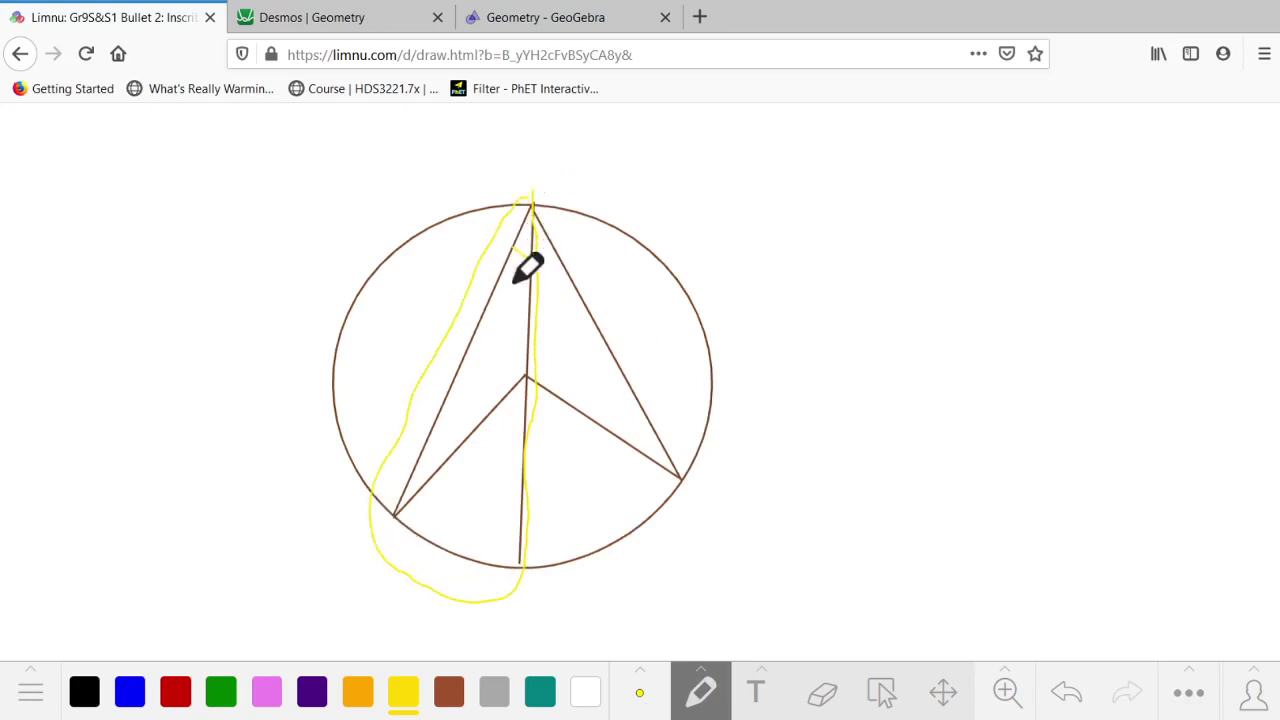
Label the left angles α₁ and β₁ and write β₁ = 2α₁ at the upper left
left_click_drag(506, 290, 517, 310)
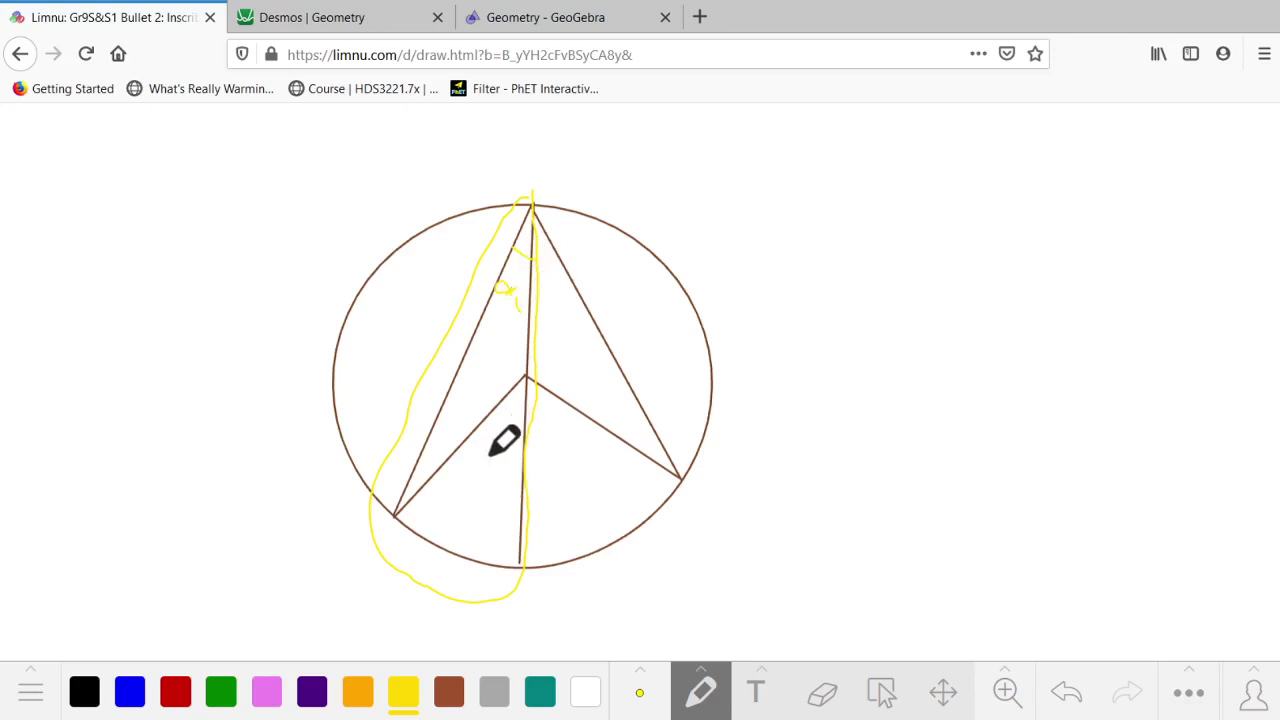
left_click_drag(483, 451, 478, 476)
mouse_move(485, 428)
left_mouse_down()
mouse_move(484, 458)
mouse_move(500, 468)
left_mouse_up()
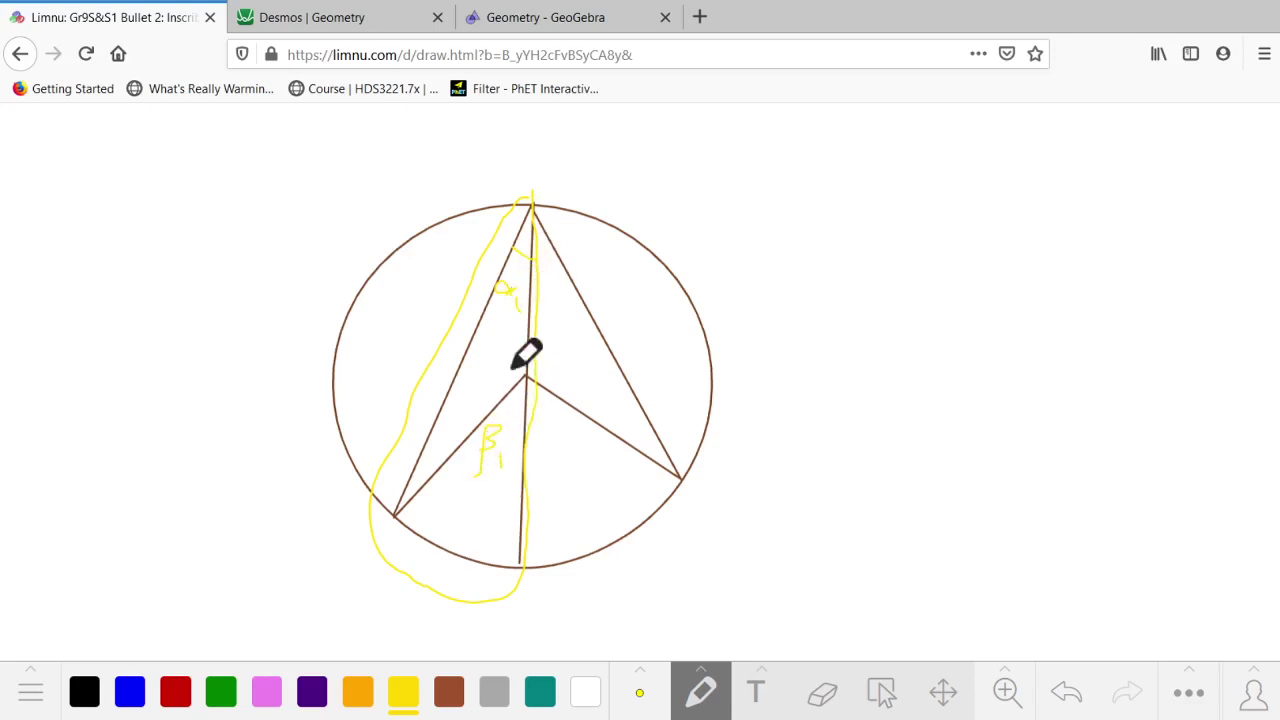
mouse_move(122, 258)
left_mouse_down()
mouse_move(119, 164)
mouse_move(133, 213)
mouse_move(213, 160)
mouse_move(239, 166)
mouse_move(218, 186)
mouse_move(251, 166)
mouse_move(290, 215)
left_mouse_up()
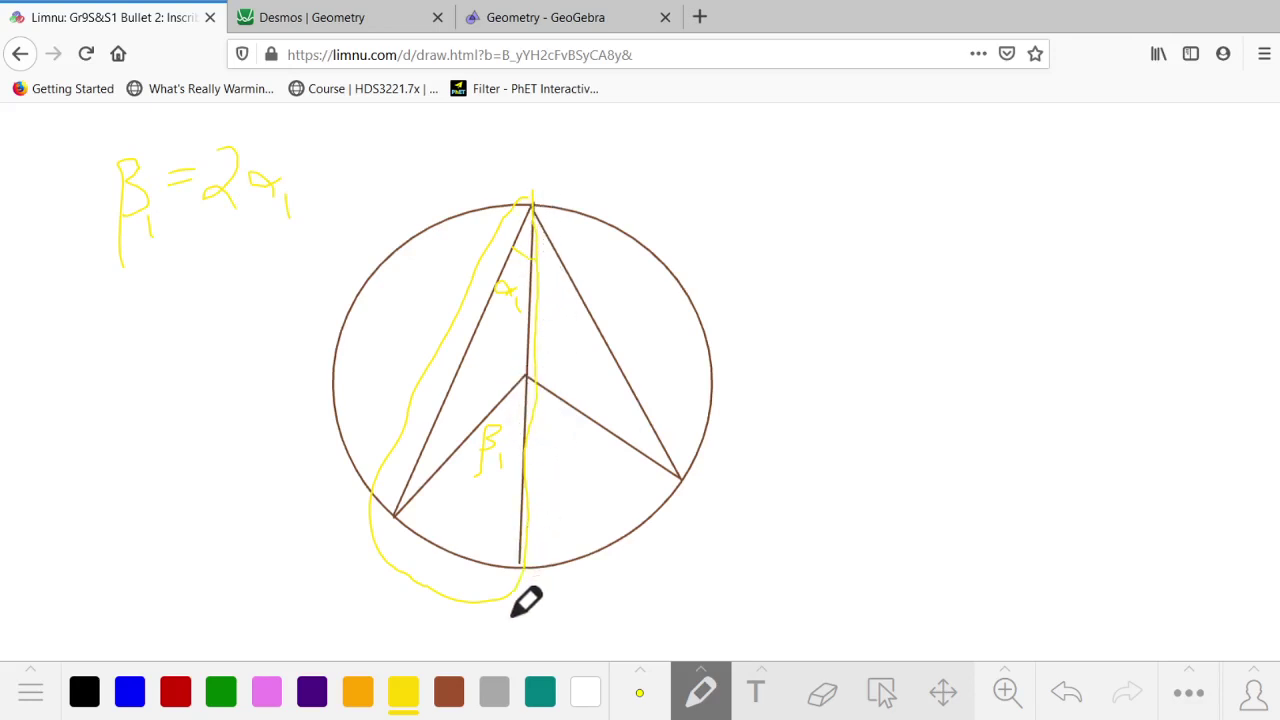
Label the right angles α₂ and β₂ and write β₂ = 2α₂ below the first equation
left_click_drag(531, 291, 558, 290)
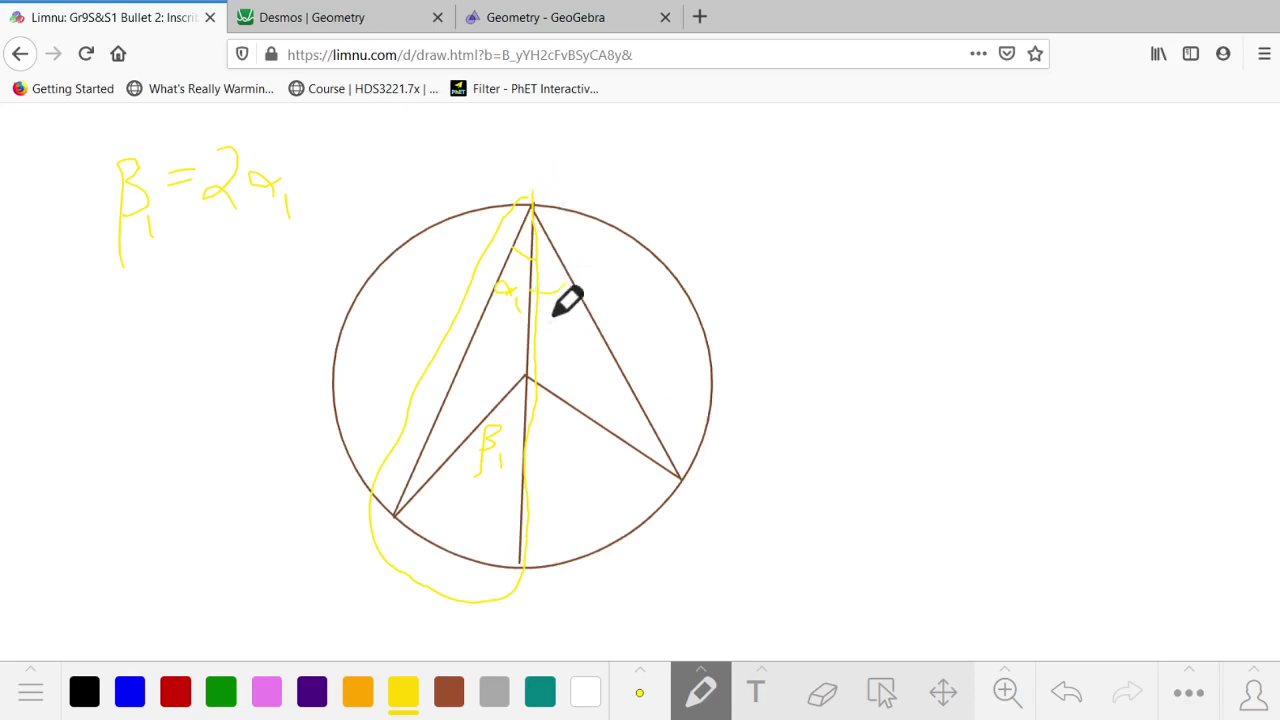
left_click_drag(566, 314, 585, 350)
left_click_drag(546, 428, 547, 495)
mouse_move(543, 422)
left_mouse_down()
mouse_move(548, 452)
mouse_move(578, 478)
left_mouse_up()
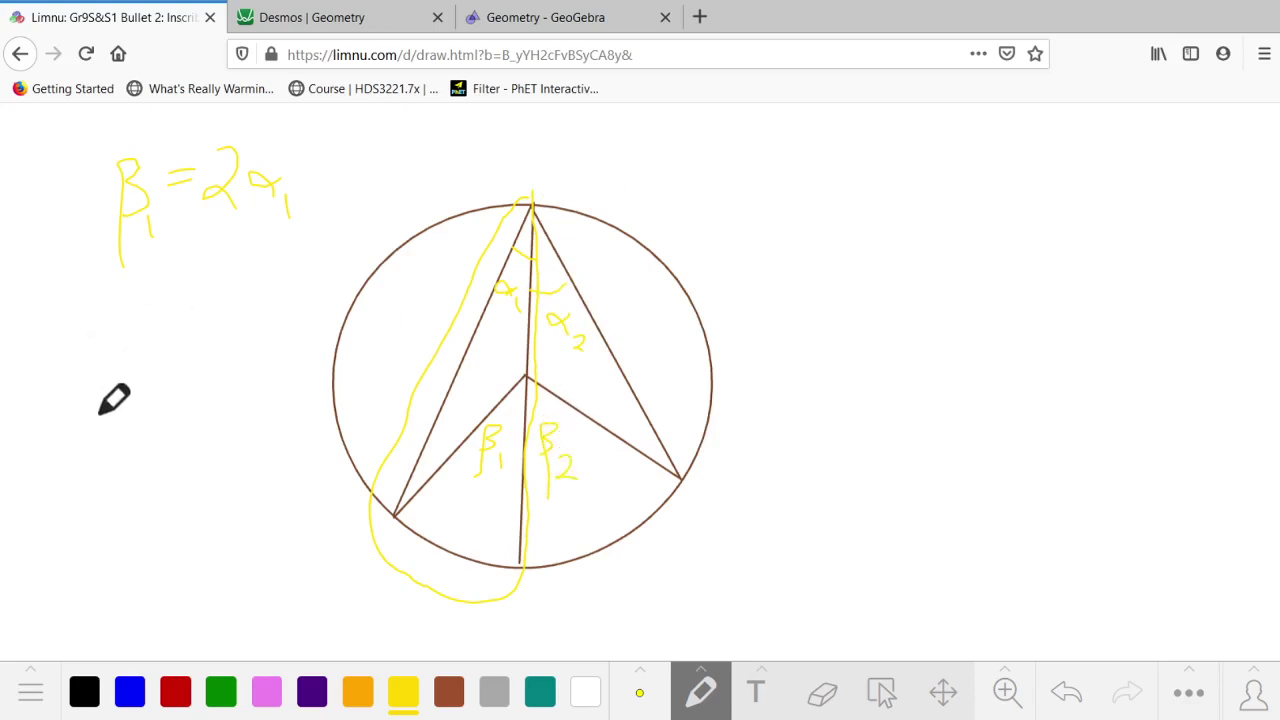
mouse_move(100, 413)
left_mouse_down()
mouse_move(103, 329)
mouse_move(123, 310)
mouse_move(155, 410)
left_mouse_up()
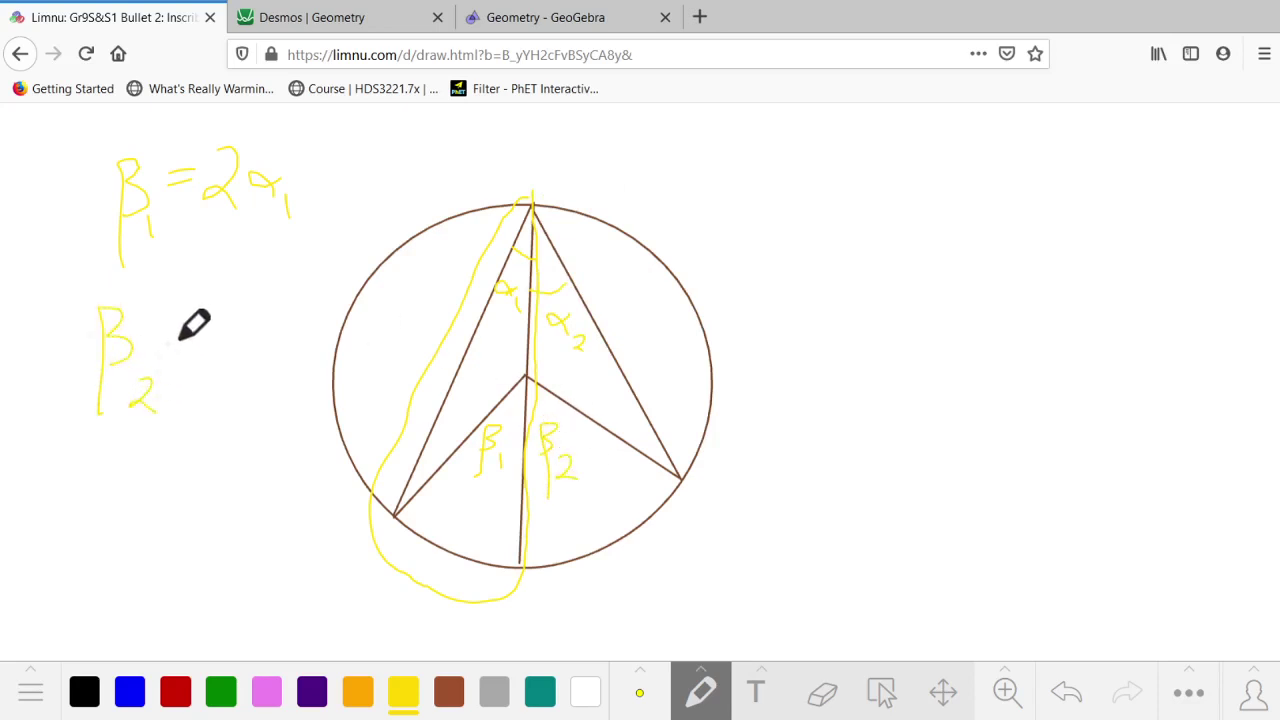
left_click_drag(167, 343, 188, 338)
mouse_move(165, 352)
left_mouse_down()
mouse_move(203, 307)
mouse_move(240, 322)
mouse_move(237, 347)
mouse_move(243, 325)
mouse_move(292, 360)
left_mouse_up()
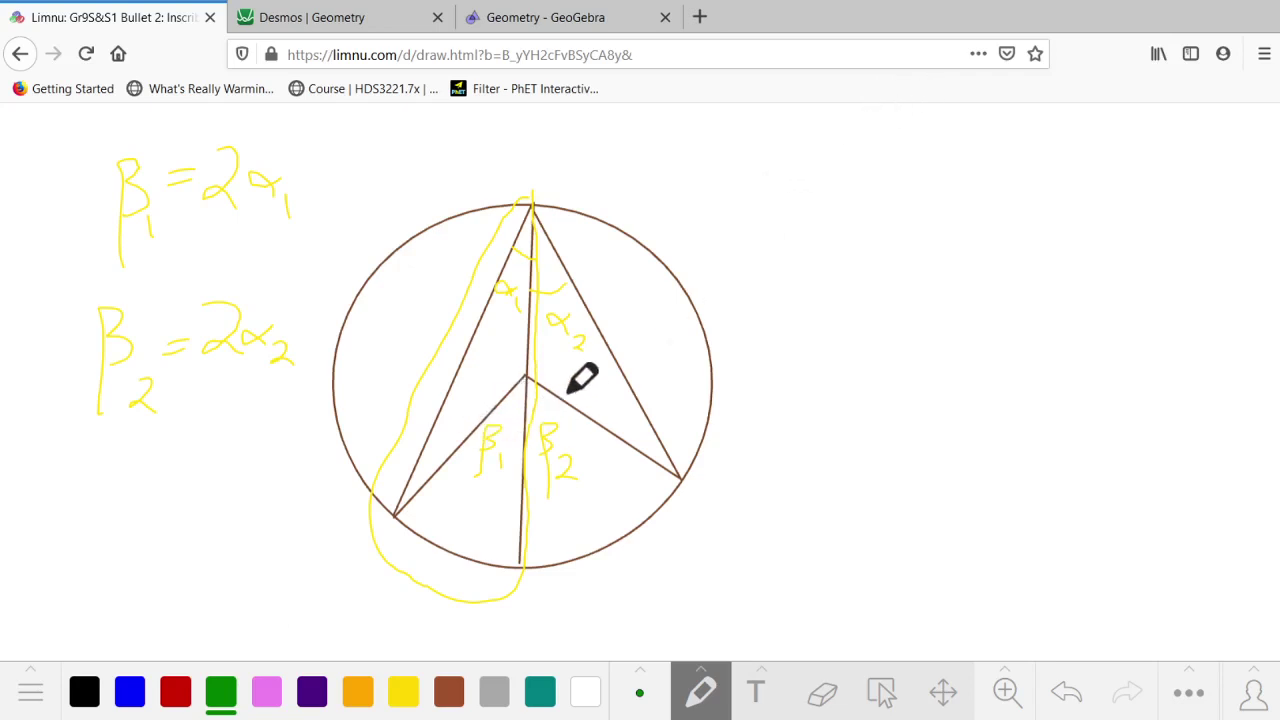
Write β₁ + β₂ = 2α₁ + 2α₂ in green beside the first diagram
left_click_drag(786, 162, 784, 240)
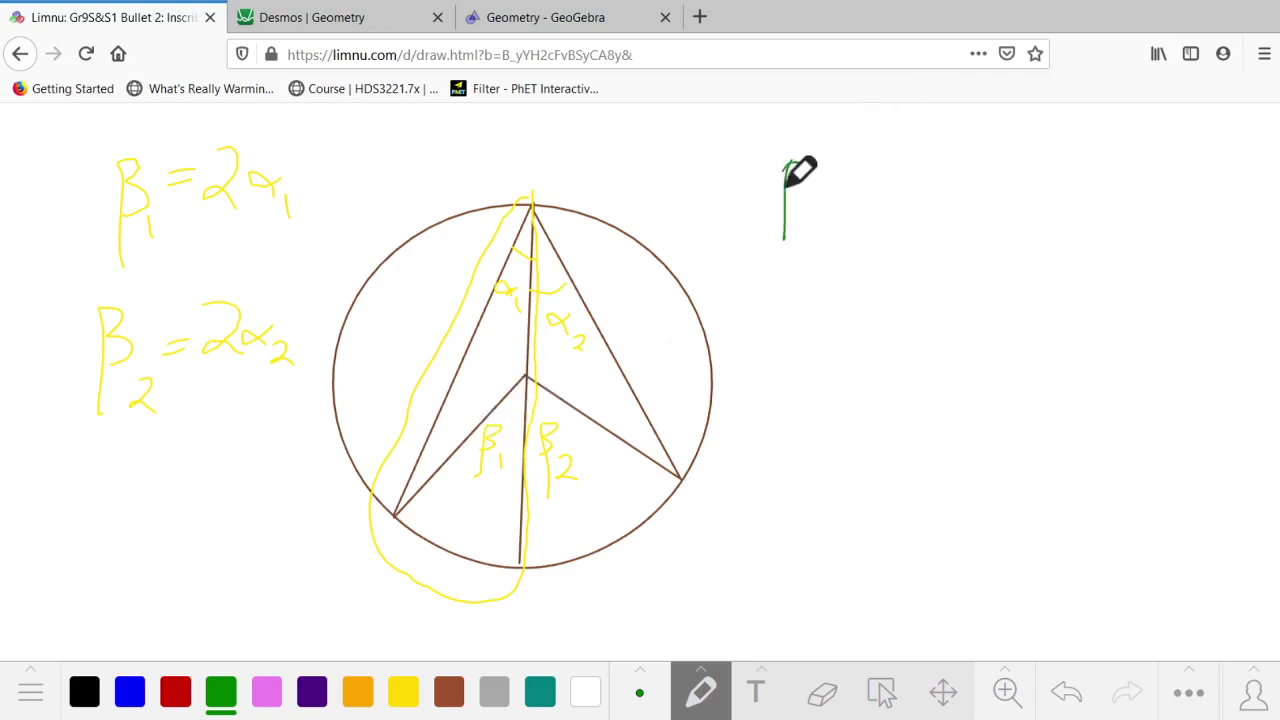
mouse_move(786, 185)
left_mouse_down()
mouse_move(812, 211)
mouse_move(850, 202)
left_mouse_up()
left_click_drag(838, 190, 837, 216)
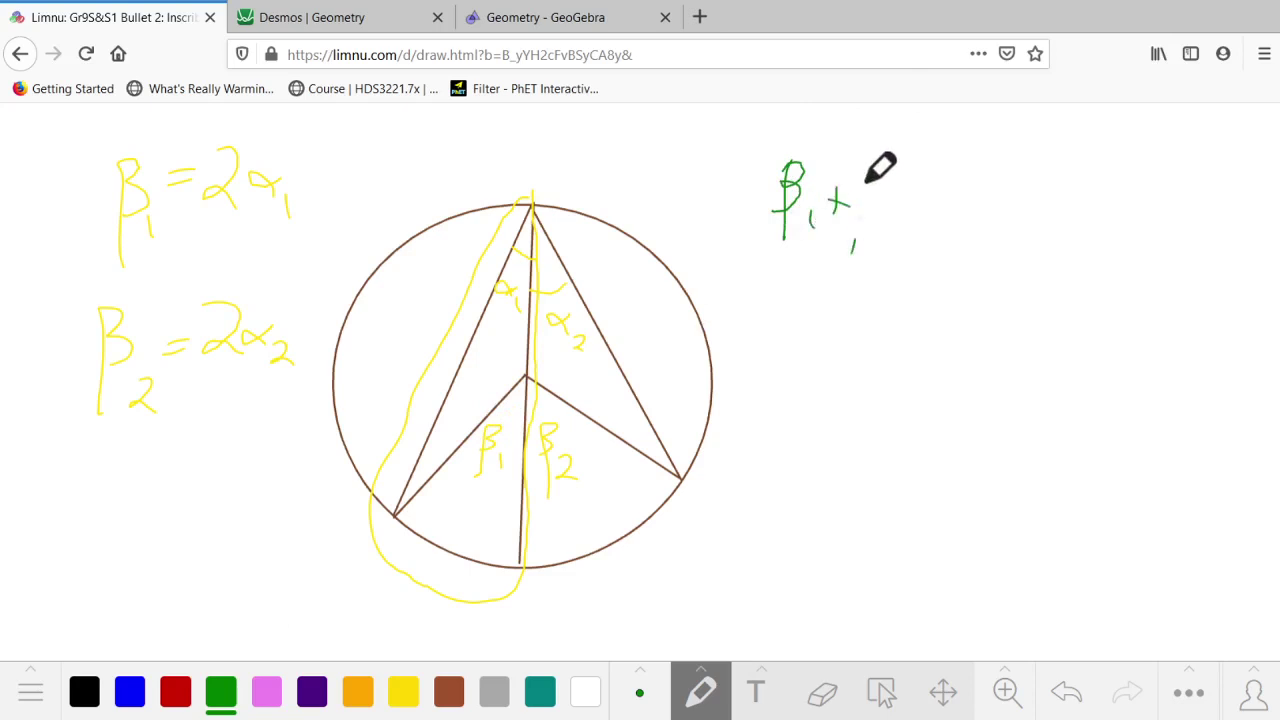
left_click_drag(866, 162, 852, 252)
mouse_move(866, 166)
left_mouse_down()
mouse_move(914, 194)
mouse_move(868, 210)
left_mouse_up()
left_click_drag(890, 222, 914, 228)
left_click_drag(936, 177, 960, 186)
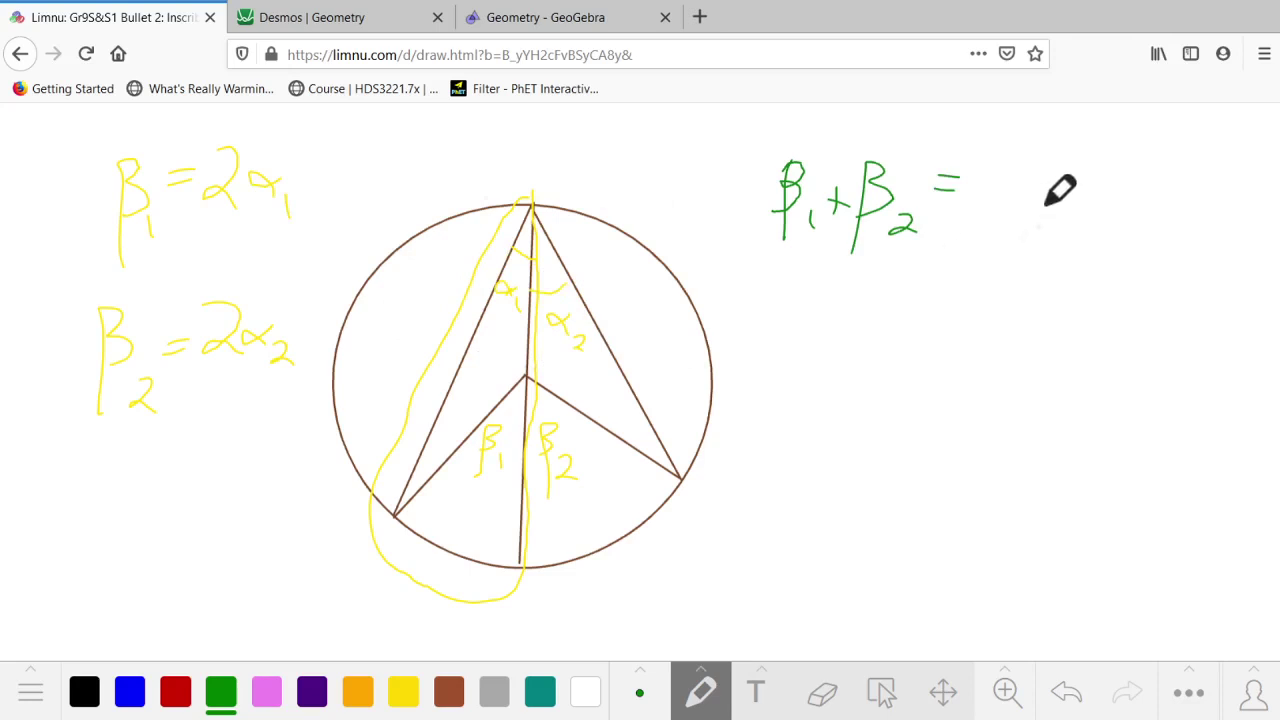
mouse_move(988, 167)
left_mouse_down()
mouse_move(1024, 169)
mouse_move(995, 202)
mouse_move(1055, 222)
mouse_move(1085, 212)
left_mouse_up()
mouse_move(1076, 203)
left_mouse_down()
mouse_move(1211, 226)
mouse_move(1203, 254)
left_mouse_up()
On a new line, write β = 2(α₁ + α₂)
mouse_move(764, 398)
left_mouse_down()
mouse_move(765, 344)
mouse_move(785, 345)
mouse_move(772, 360)
mouse_move(838, 335)
left_mouse_up()
left_click_drag(818, 346, 840, 345)
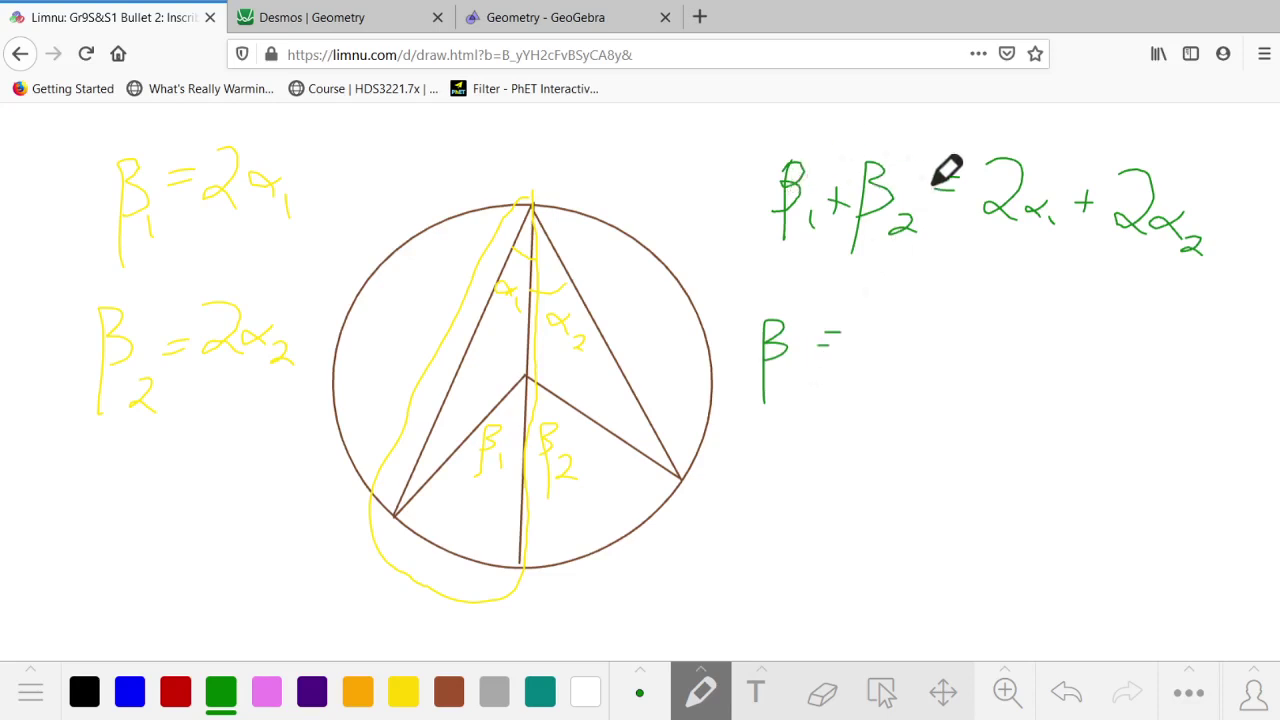
mouse_move(858, 335)
left_mouse_down()
mouse_move(896, 327)
mouse_move(868, 363)
mouse_move(898, 368)
left_mouse_up()
left_click_drag(931, 308, 925, 386)
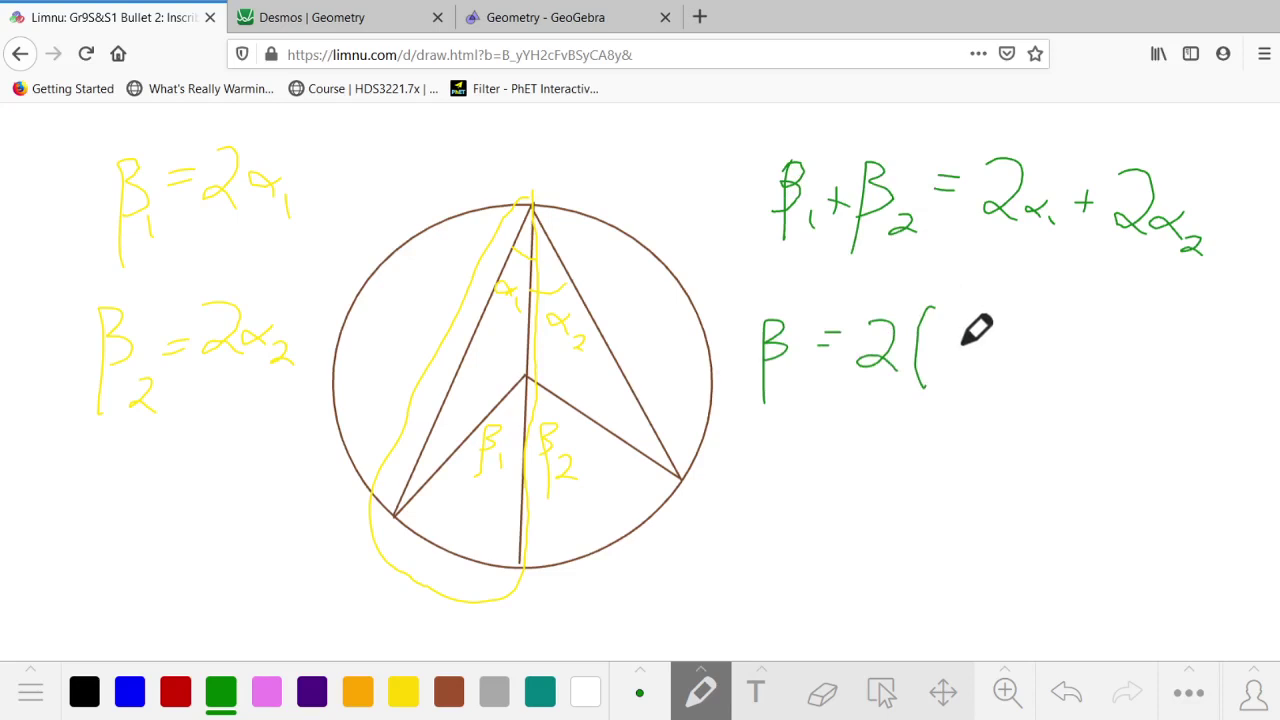
mouse_move(962, 338)
left_mouse_down()
mouse_move(967, 378)
mouse_move(1008, 363)
mouse_move(1066, 380)
left_mouse_up()
left_click_drag(1058, 319, 1068, 398)
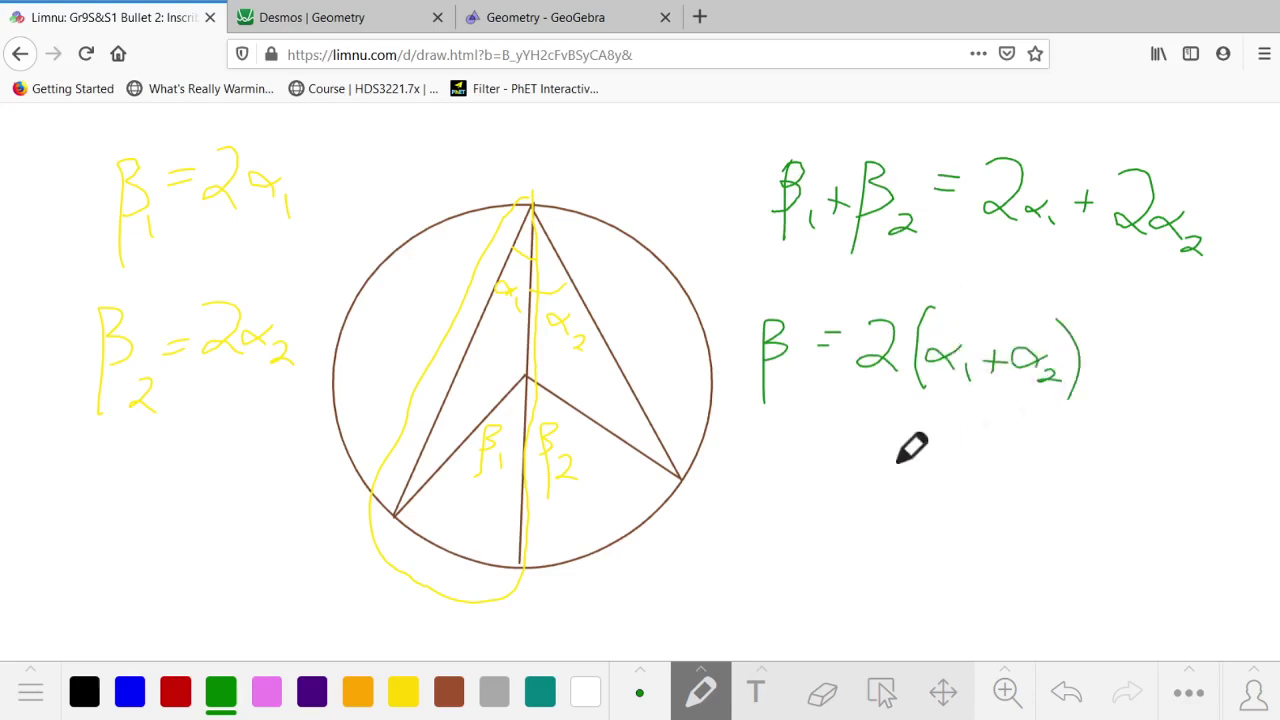
Write the final line β = 2α
mouse_move(764, 537)
left_mouse_down()
mouse_move(766, 443)
mouse_move(772, 490)
left_mouse_up()
mouse_move(838, 457)
left_mouse_down()
mouse_move(875, 475)
mouse_move(950, 480)
left_mouse_up()
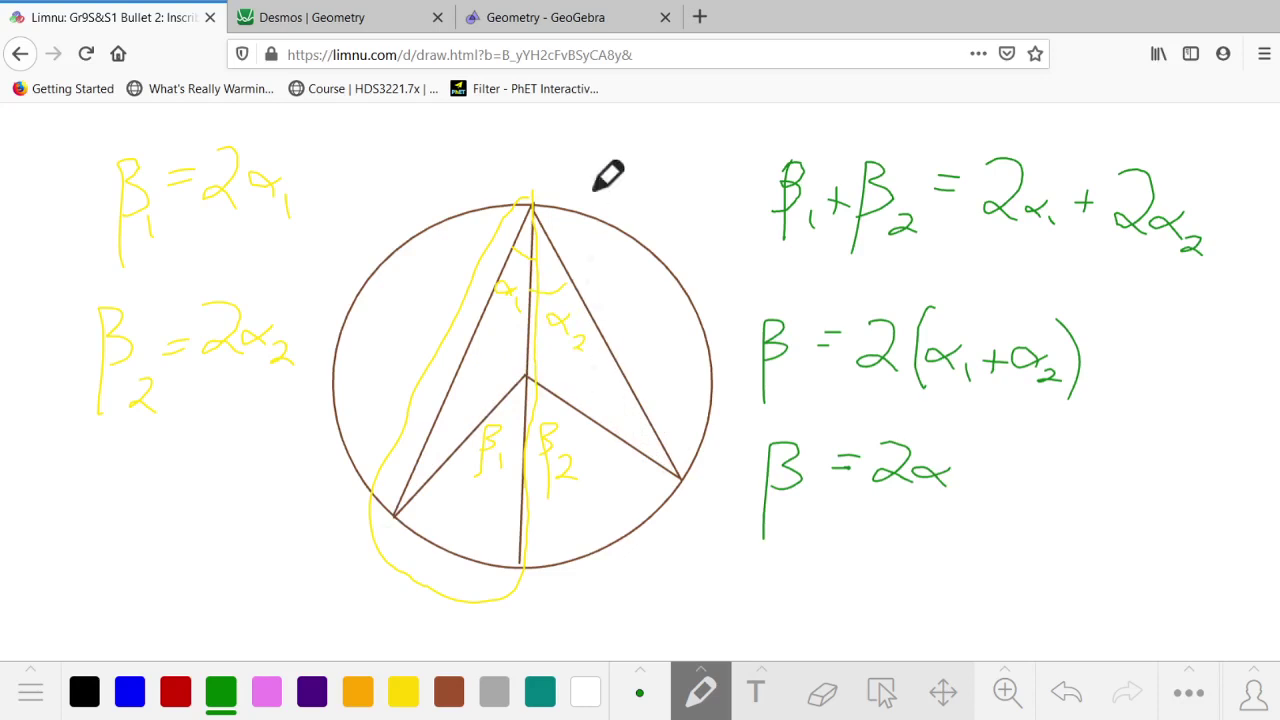
left_click(944, 695)
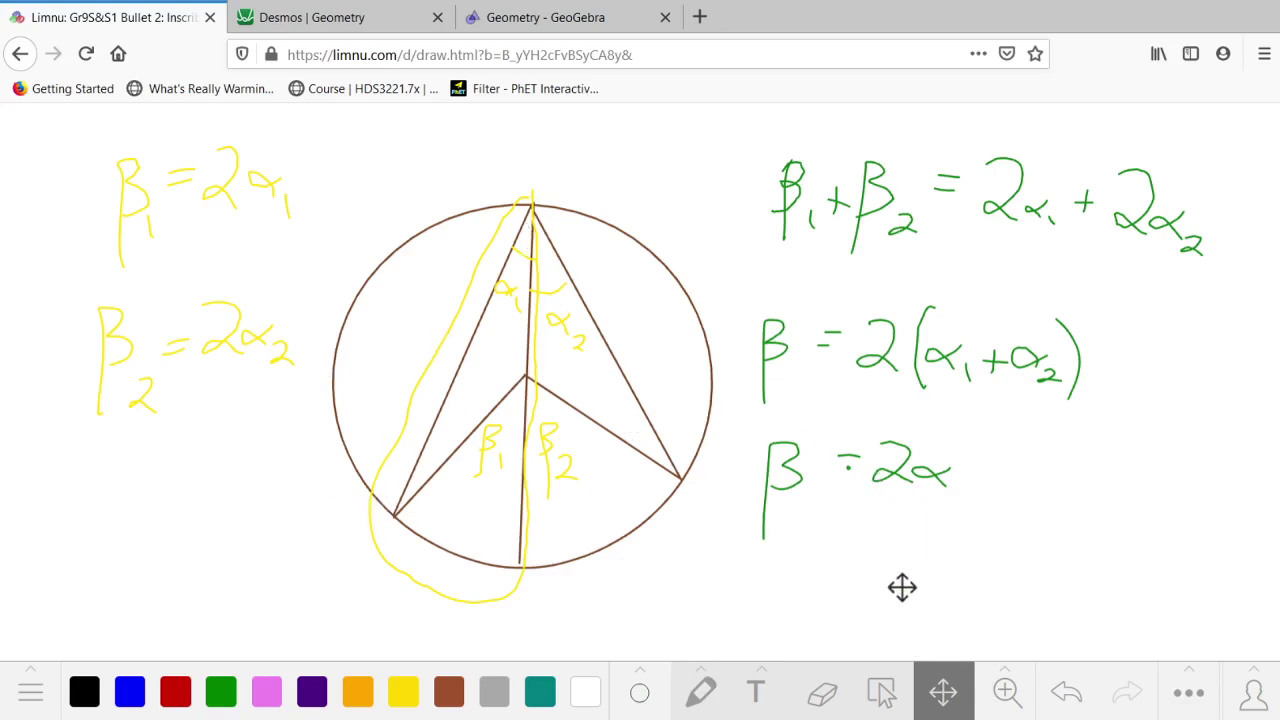
Pan to an empty area and draw a large brown circle there
left_click(702, 694)
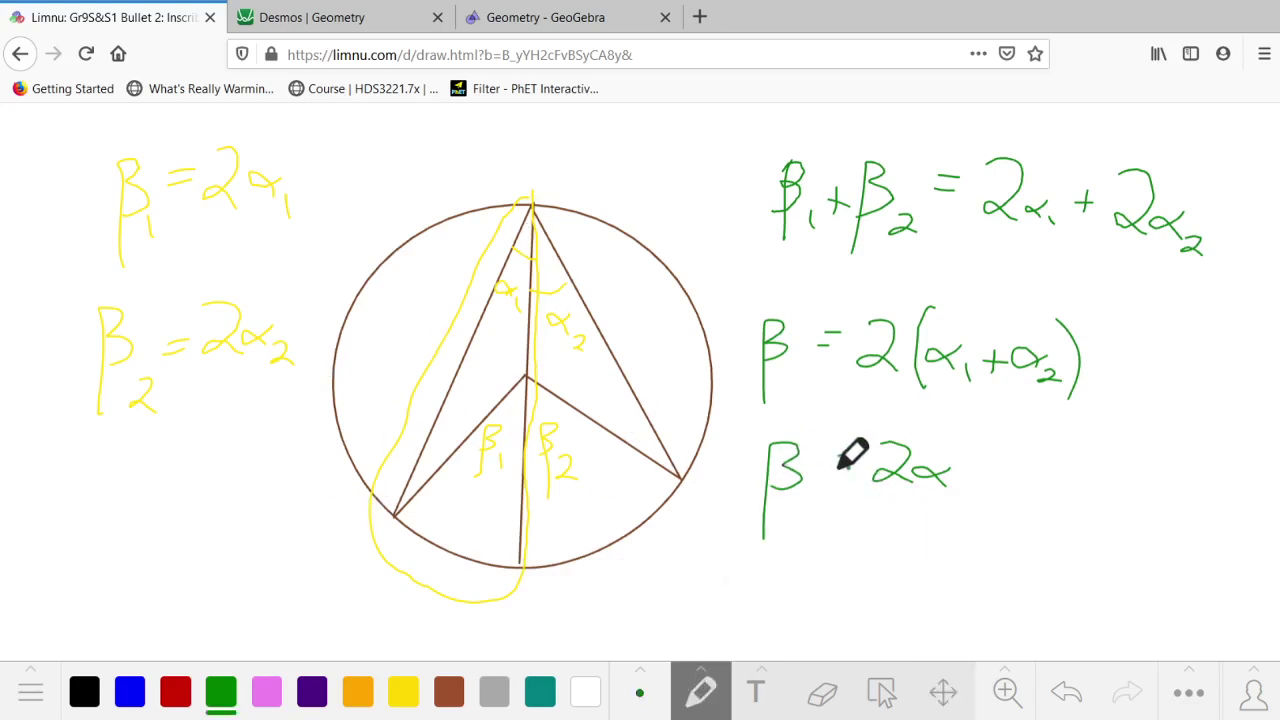
left_click(953, 695)
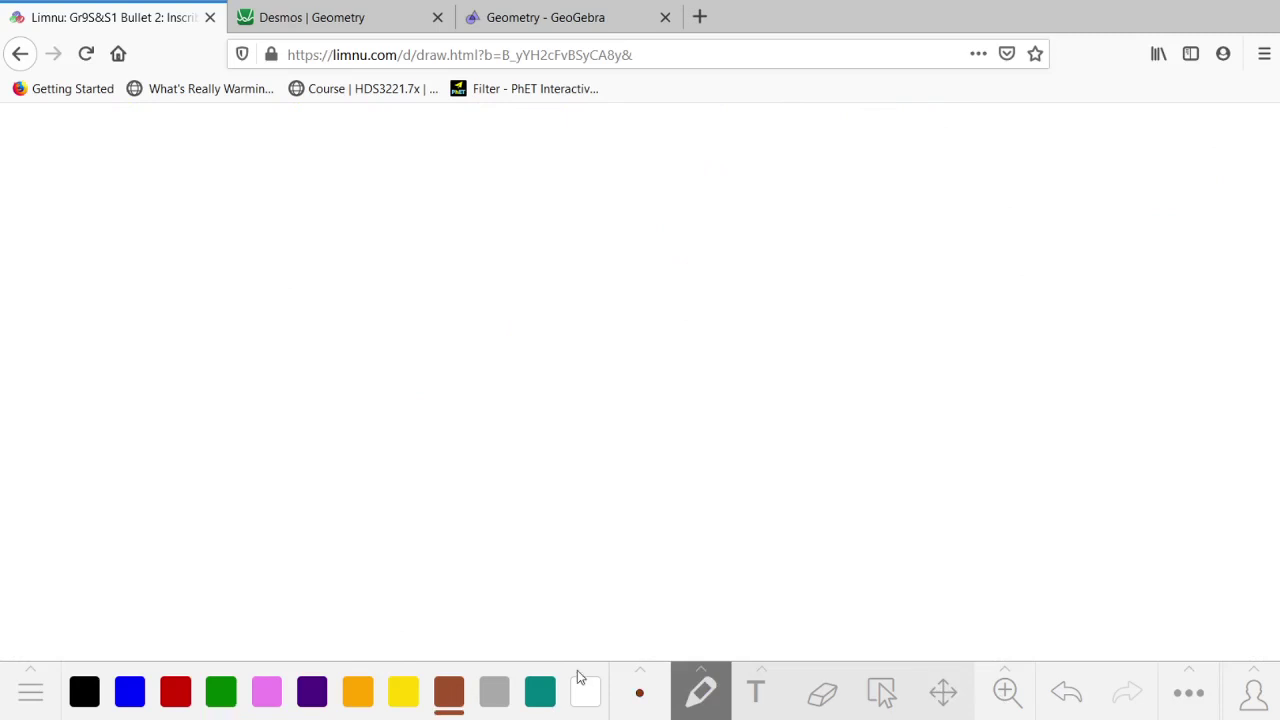
left_click(726, 682)
left_click(706, 638)
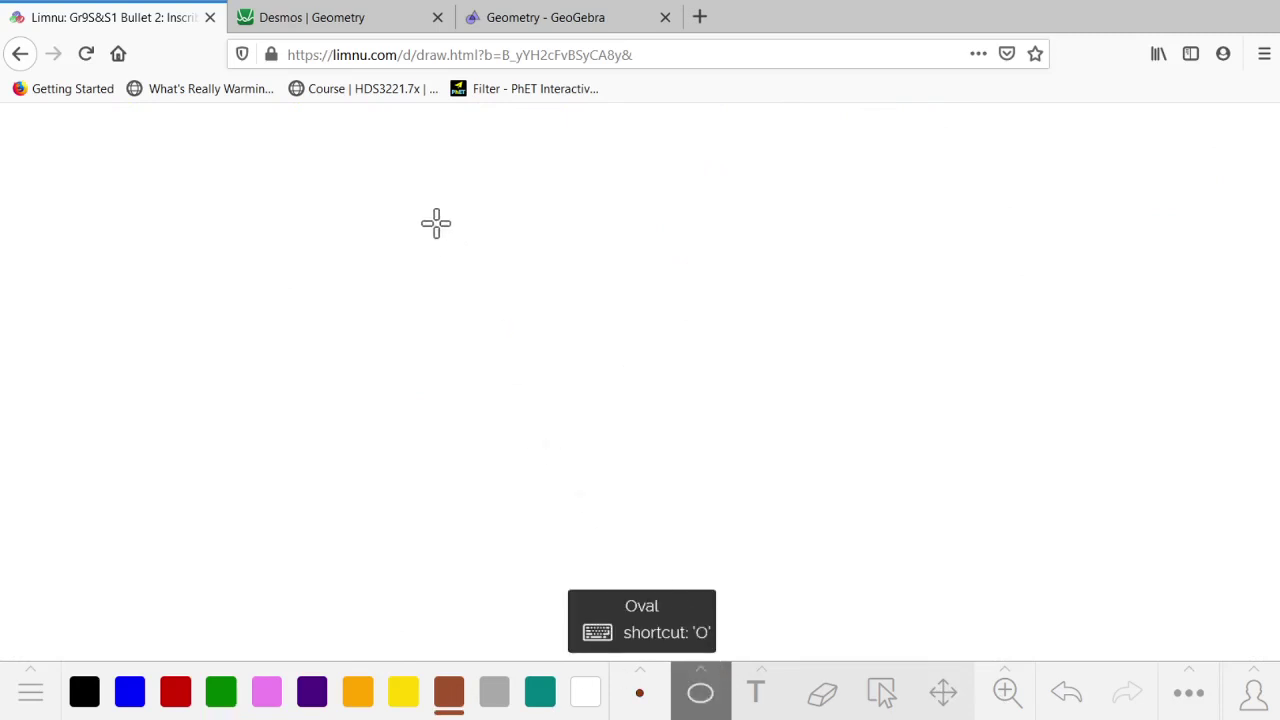
left_click_drag(423, 193, 458, 227)
left_click_drag(520, 272, 806, 570)
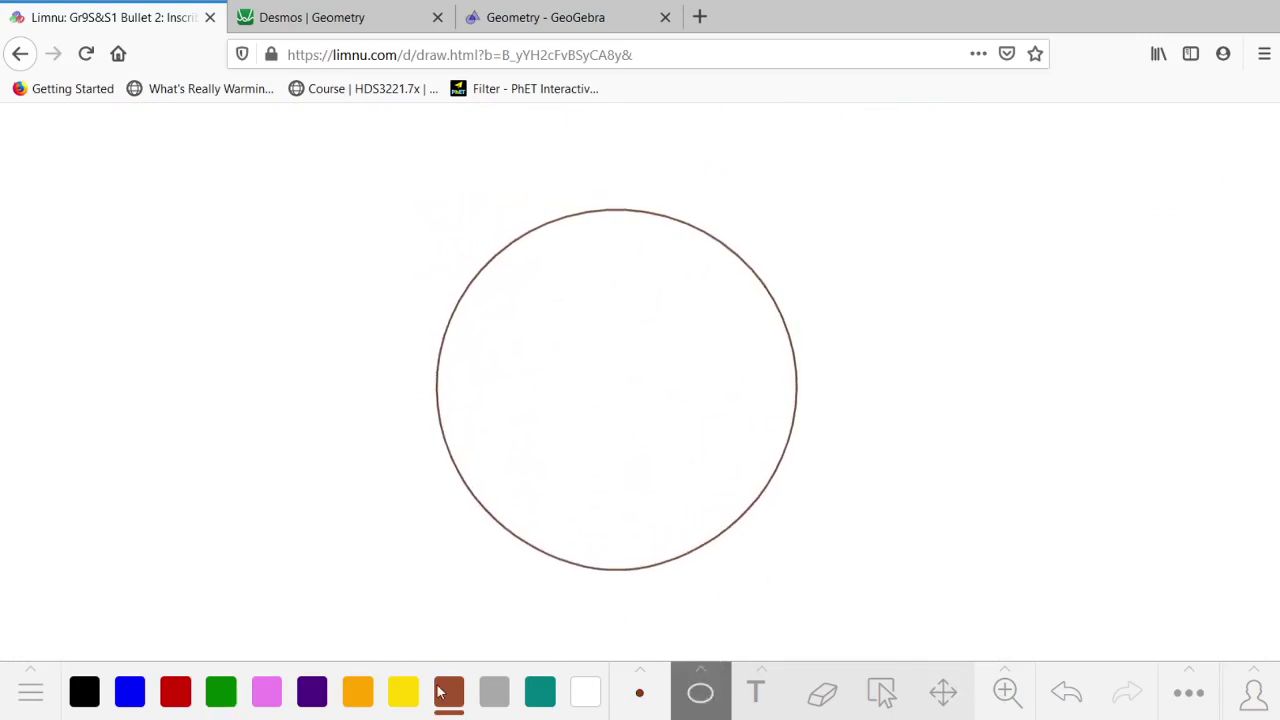
Draw two straight radii from the centre to the lower edge of the circle
left_click(708, 676)
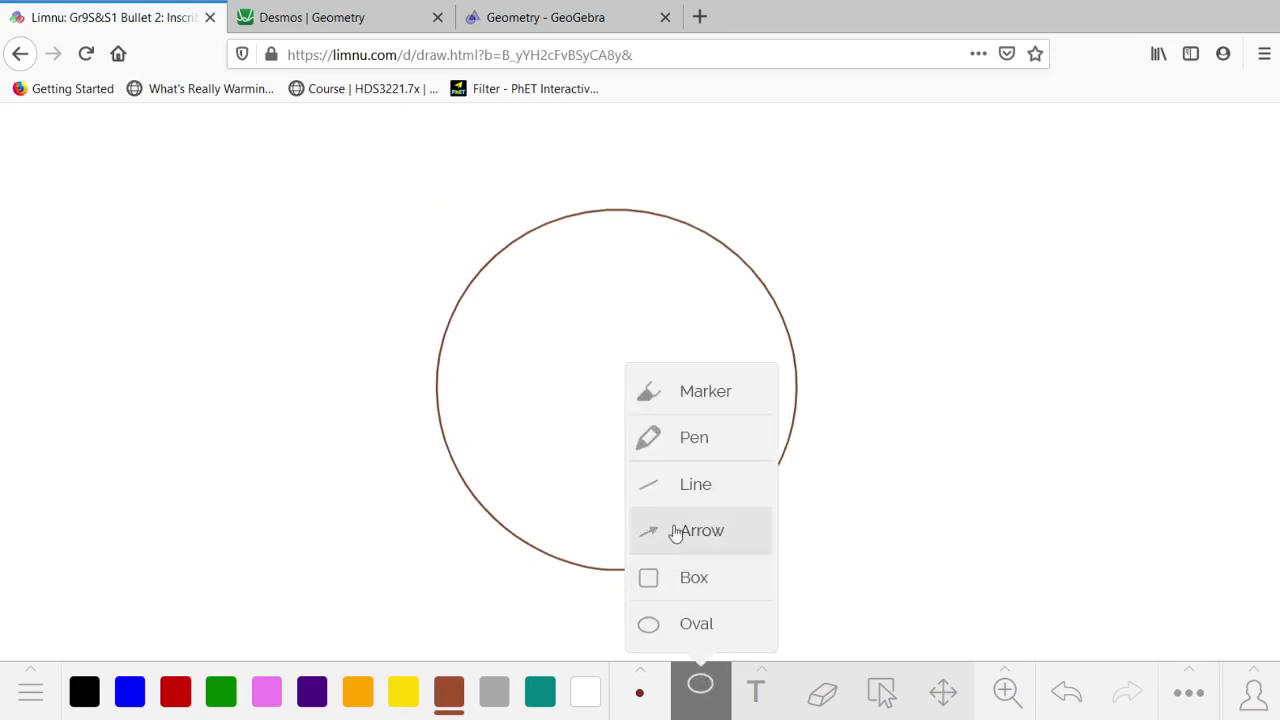
left_click(668, 486)
left_click_drag(620, 380, 503, 521)
left_click_drag(618, 381, 493, 512)
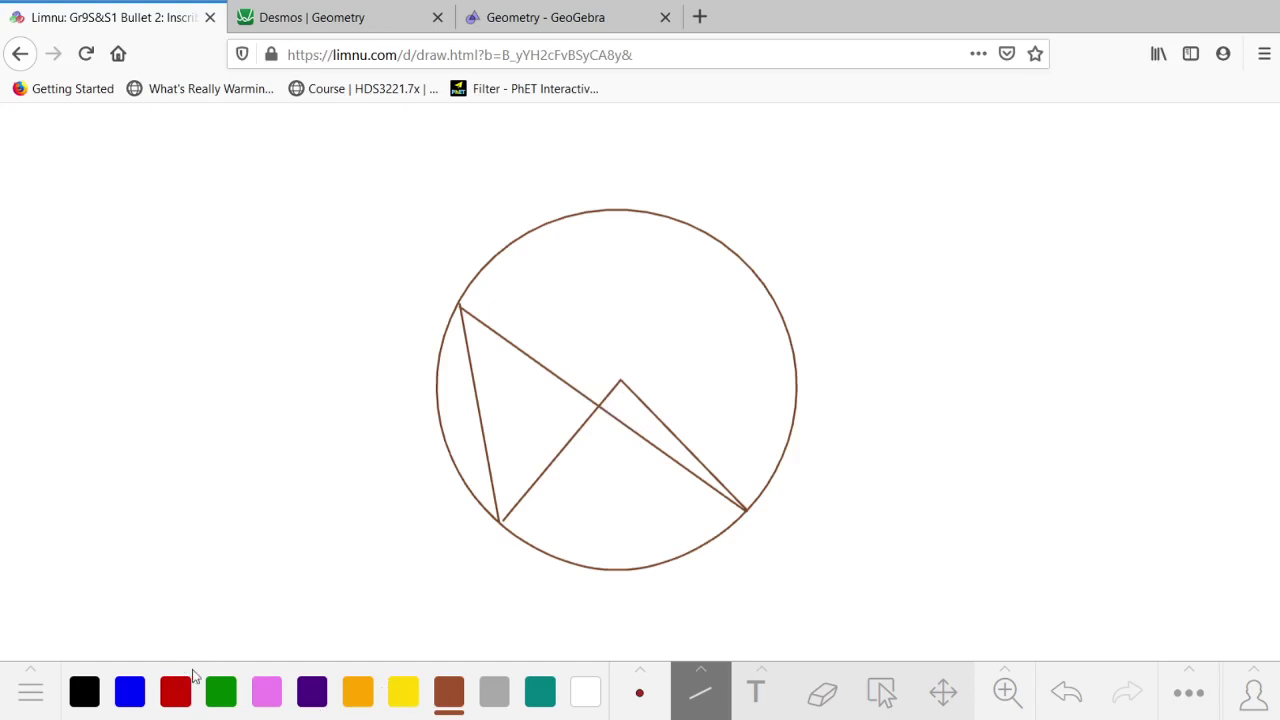
Label the central angle β and the inscribed angle α in green
left_click(718, 708)
left_click(653, 436)
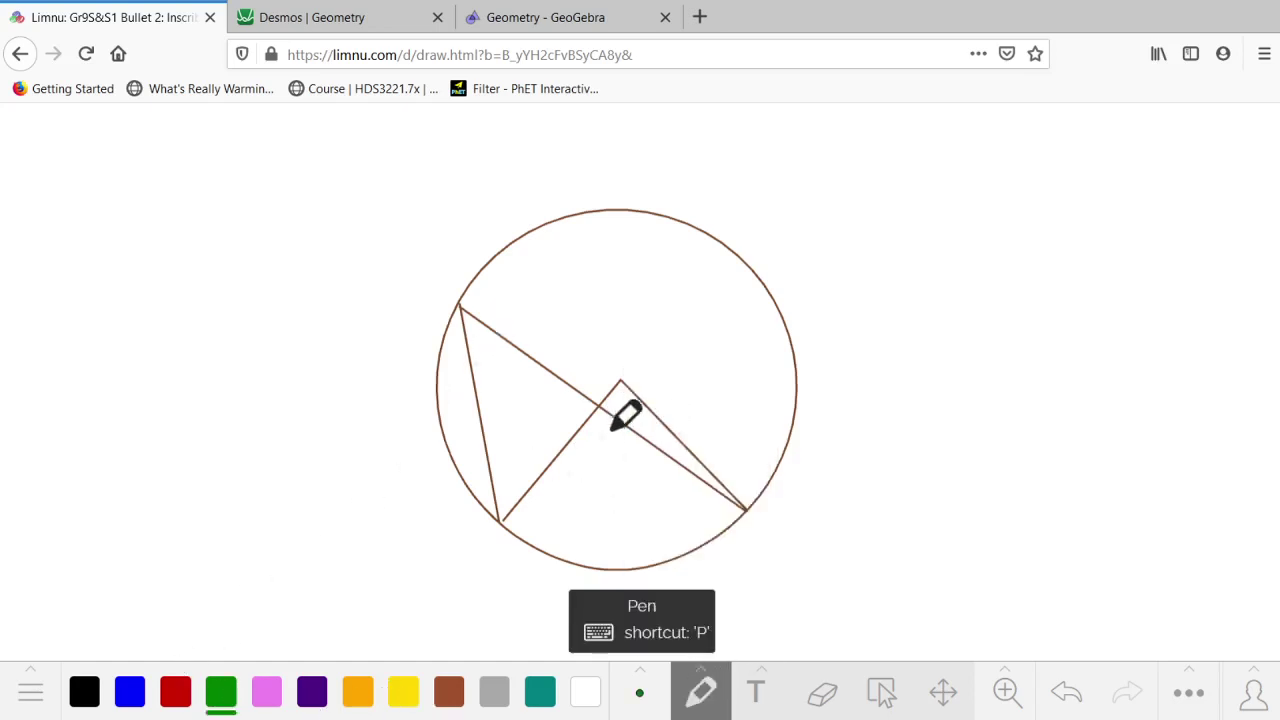
left_click_drag(616, 408, 616, 394)
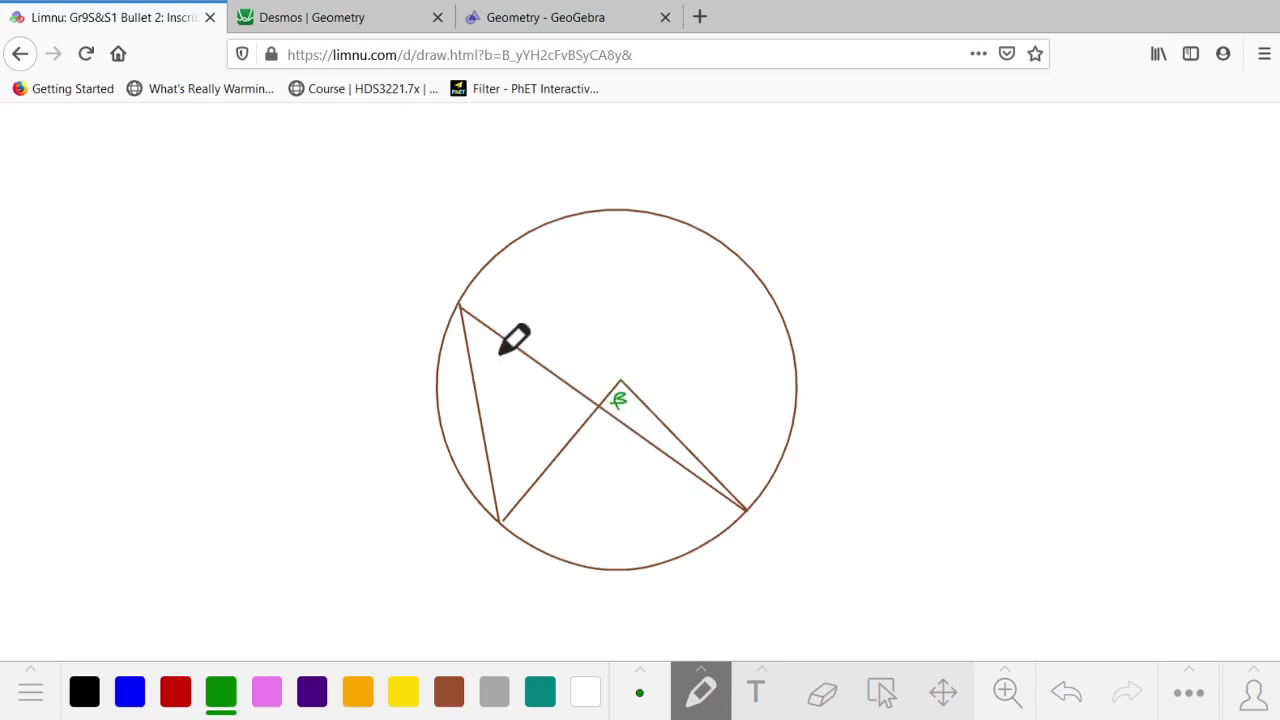
left_click_drag(470, 350, 494, 347)
Draw a straight chord from the inscribed vertex to the circle's right side
left_click(686, 693)
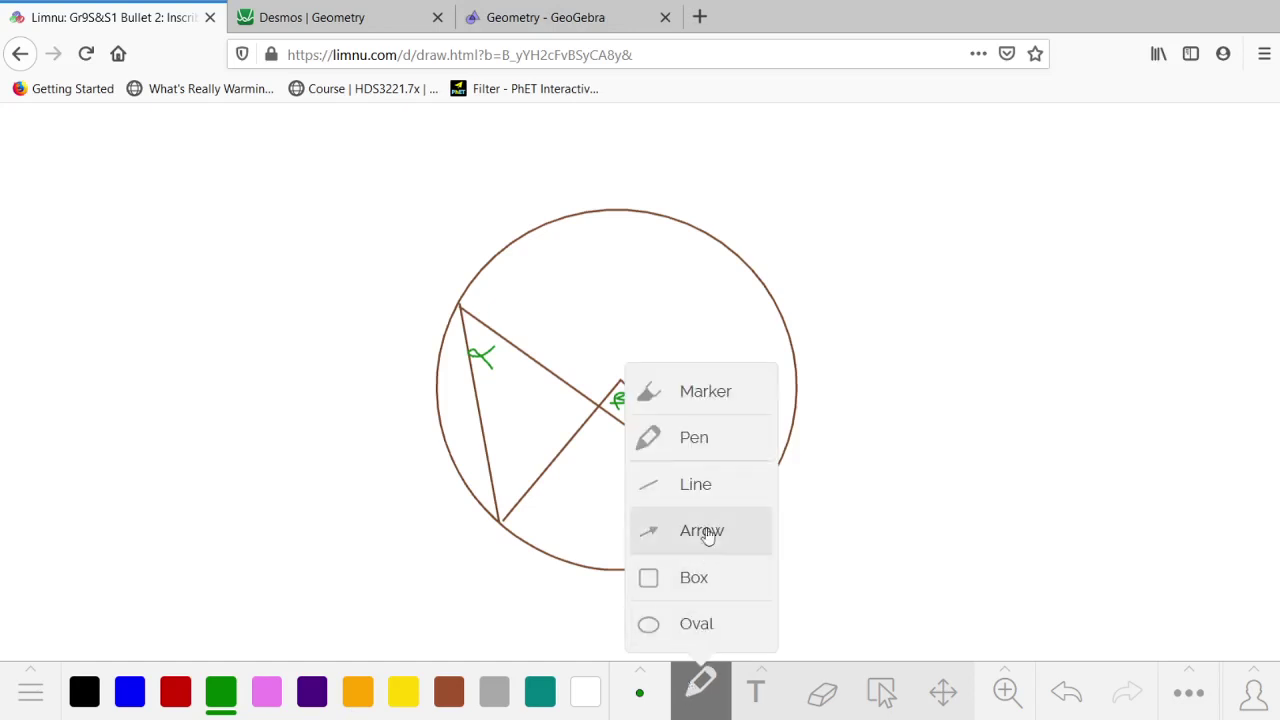
left_click(707, 478)
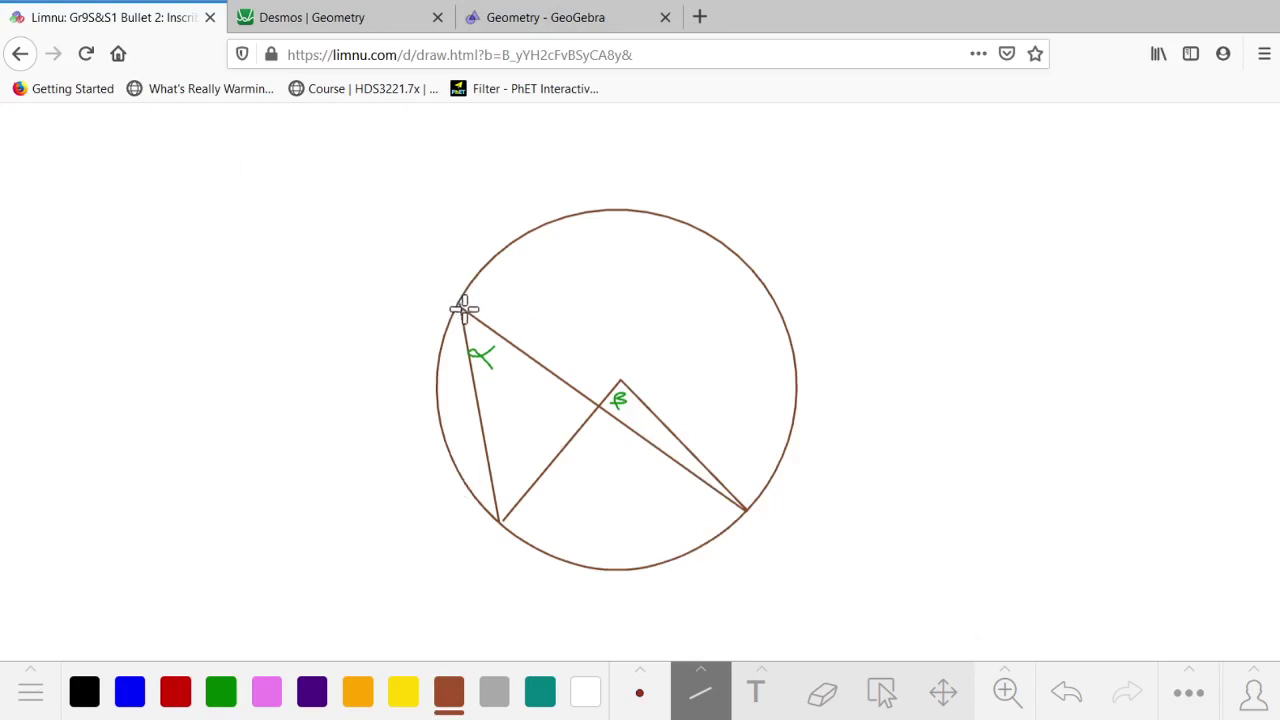
mouse_move(463, 310)
left_mouse_down()
mouse_move(689, 363)
mouse_move(797, 455)
mouse_move(785, 447)
left_mouse_up()
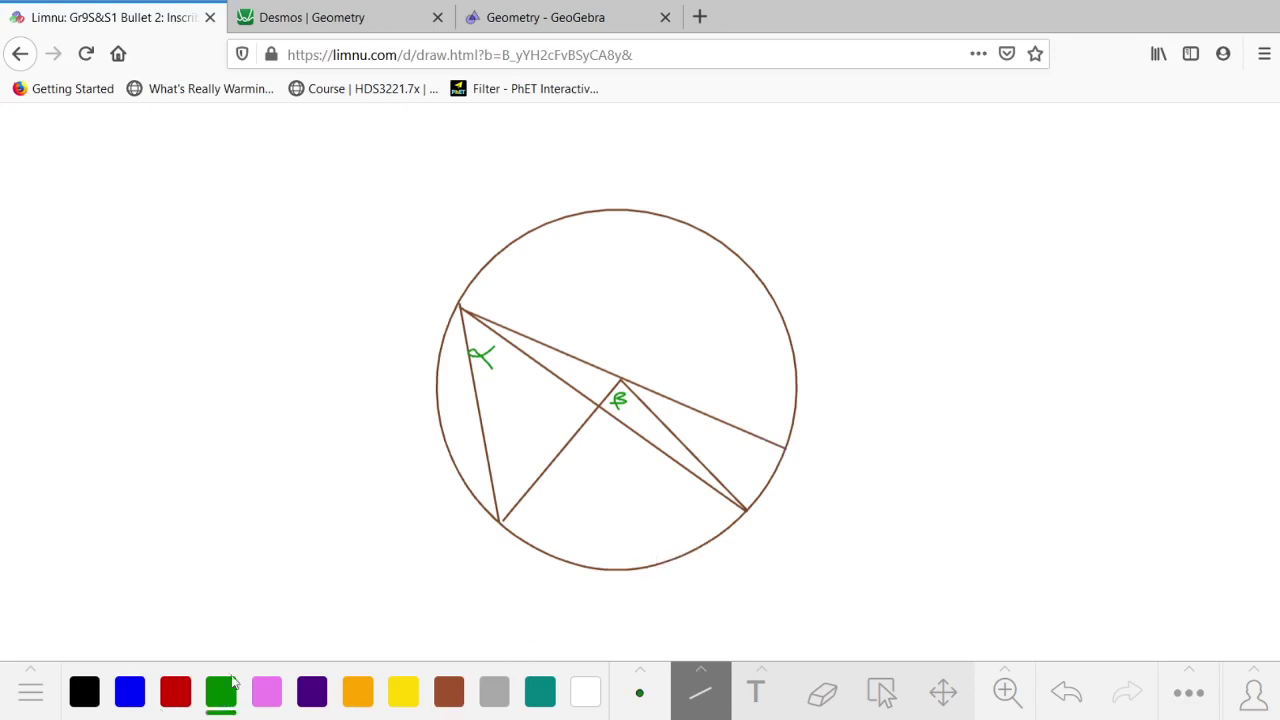
Label the new angles α₁ and β₁ and mark the angle at the circle's right
left_click(701, 693)
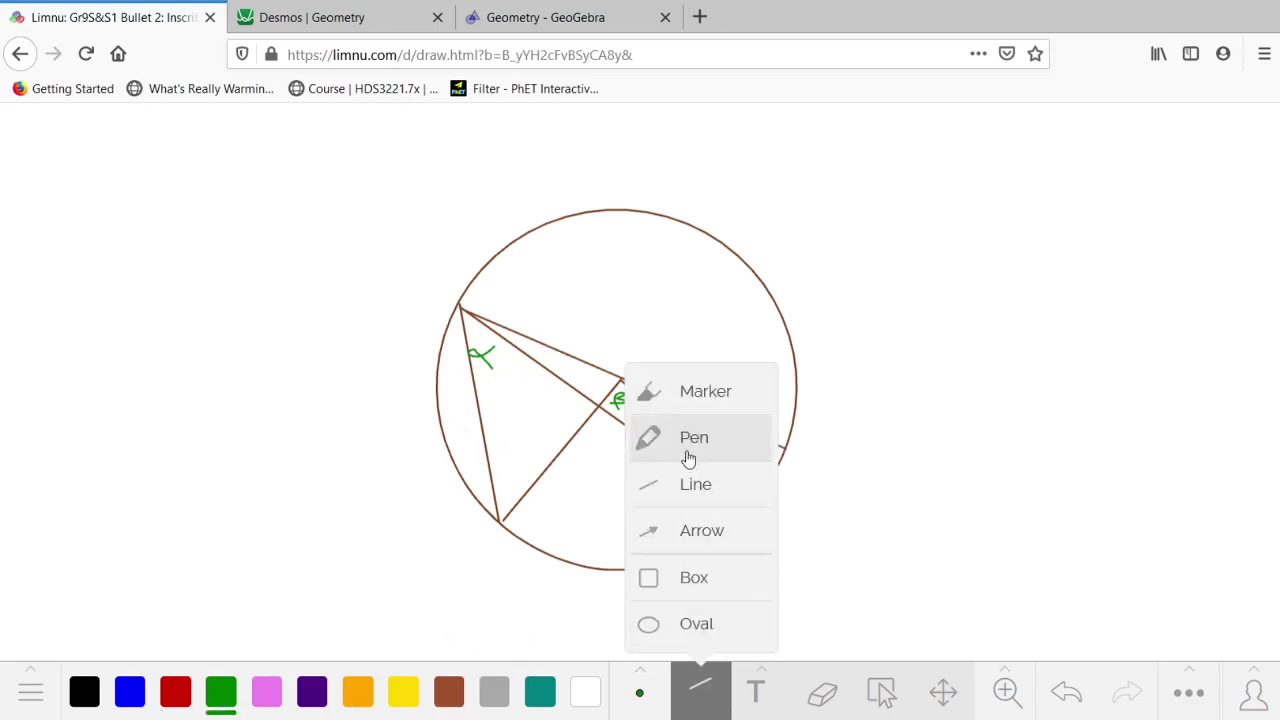
left_click(697, 440)
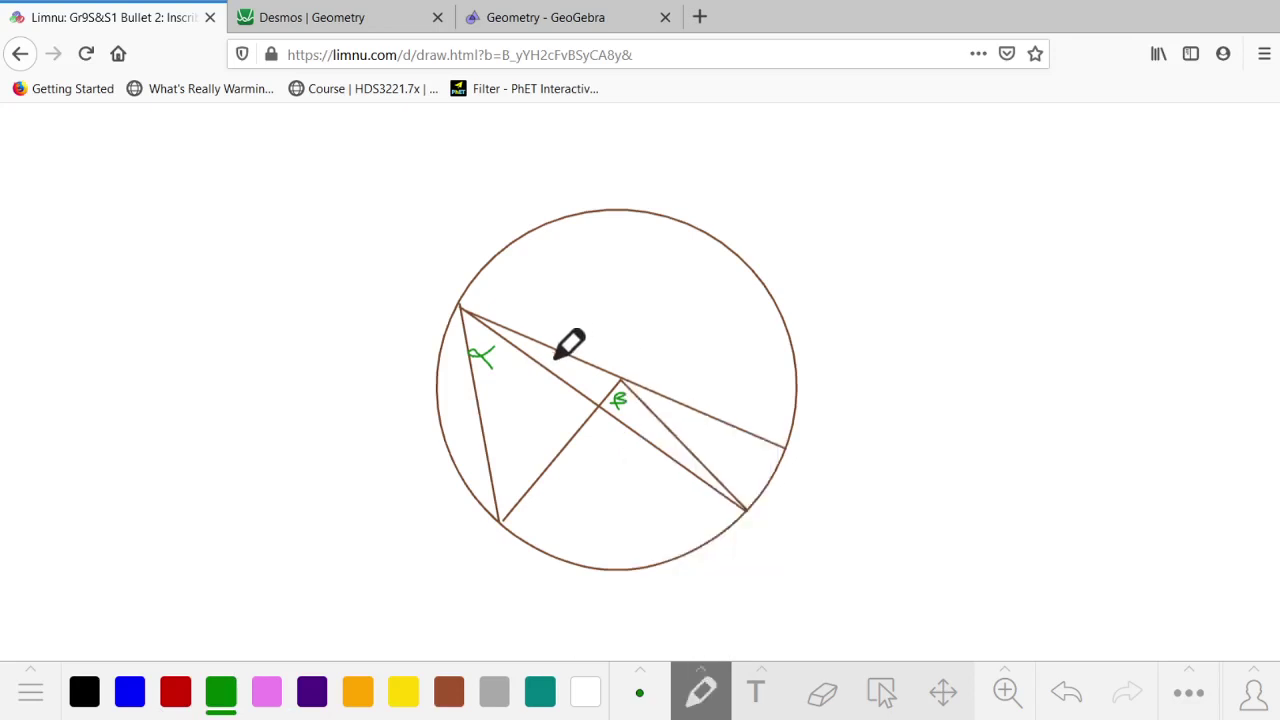
left_click_drag(549, 358, 568, 373)
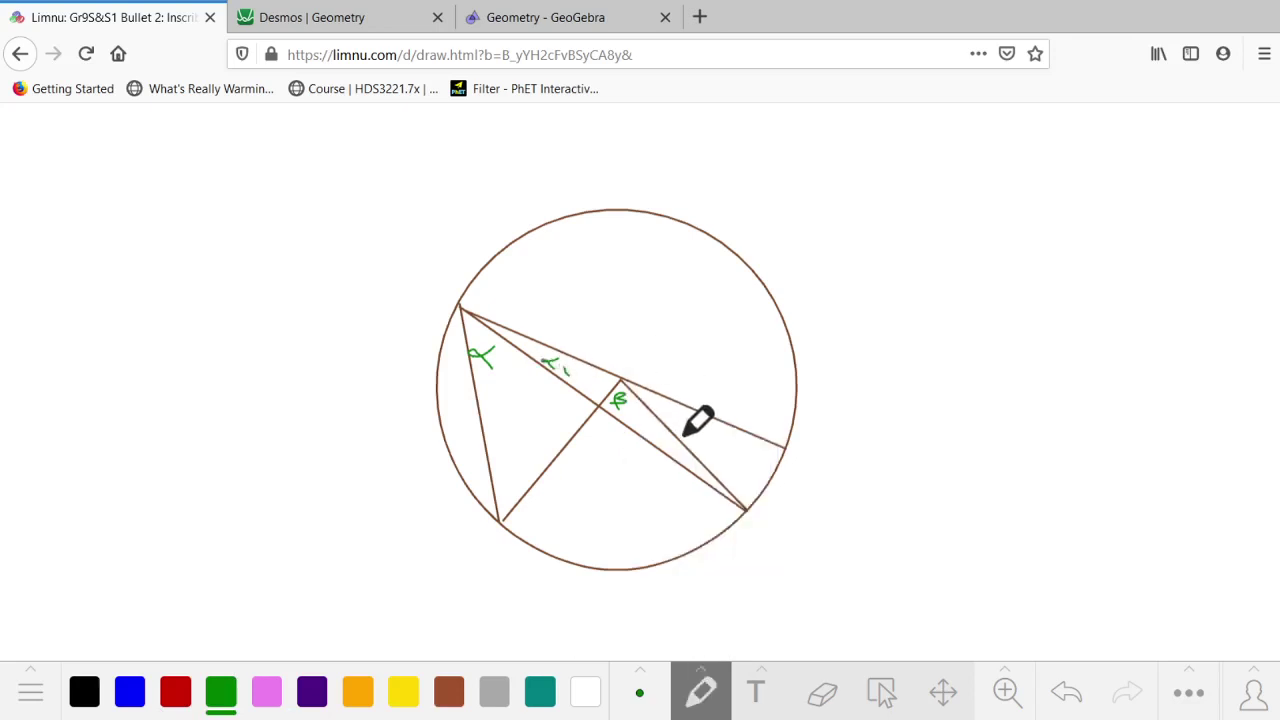
mouse_move(684, 440)
left_mouse_down()
mouse_move(682, 419)
mouse_move(691, 438)
left_mouse_up()
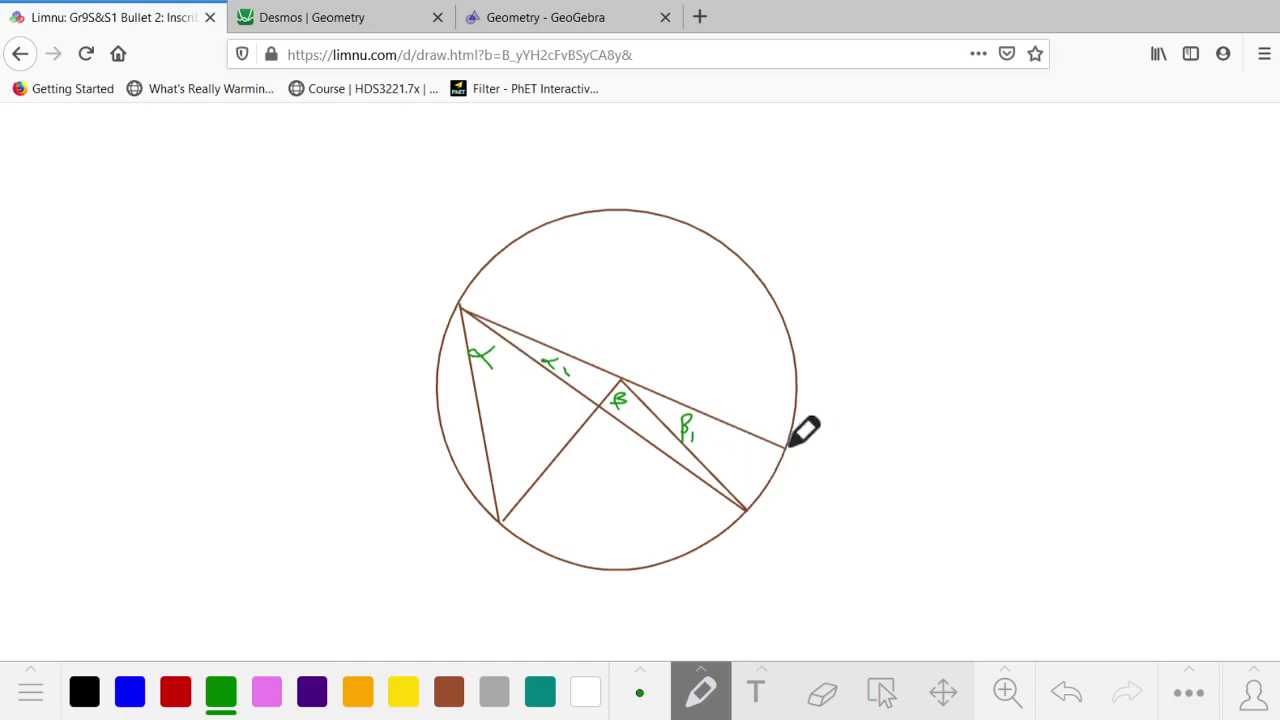
left_click_drag(783, 449, 768, 490)
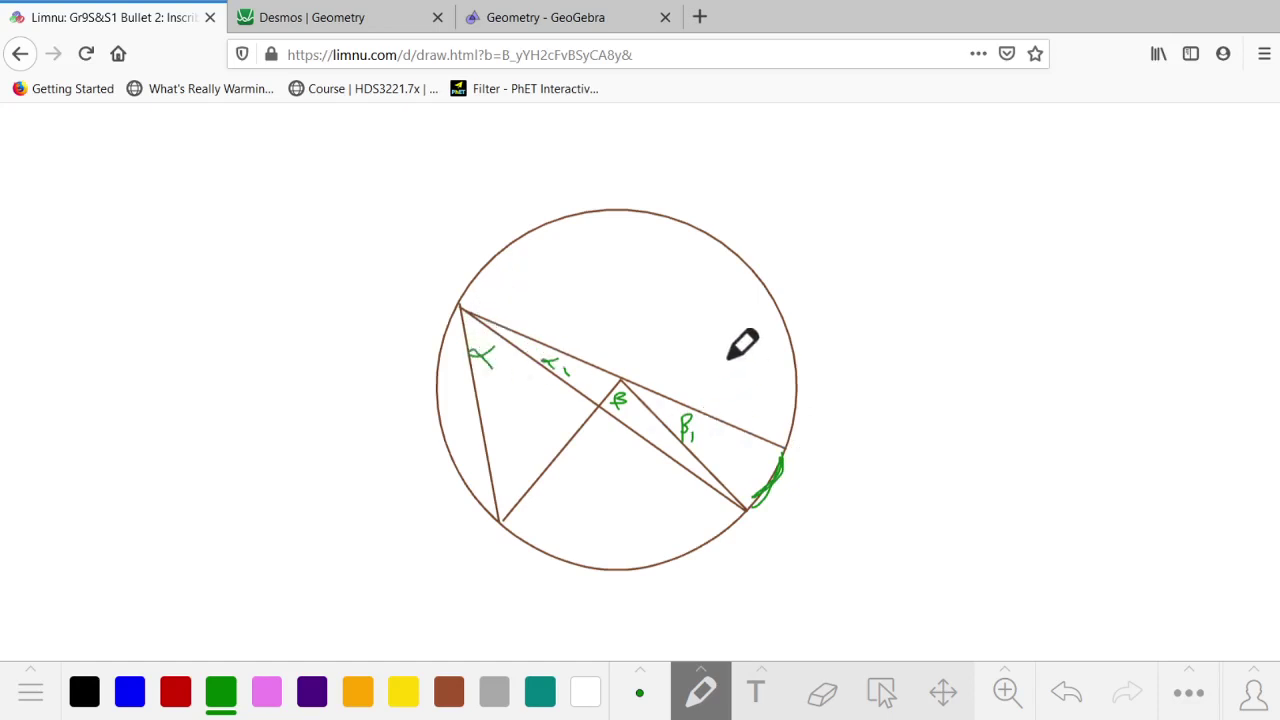
Write the equation β₁ = 2α₁ to the right of the circle
mouse_move(869, 274)
left_mouse_down()
mouse_move(889, 177)
mouse_move(921, 184)
mouse_move(884, 236)
left_mouse_up()
left_click_drag(920, 242, 920, 258)
left_click_drag(947, 212, 970, 211)
mouse_move(948, 219)
left_mouse_down()
mouse_move(1068, 238)
mouse_move(1068, 252)
left_mouse_up()
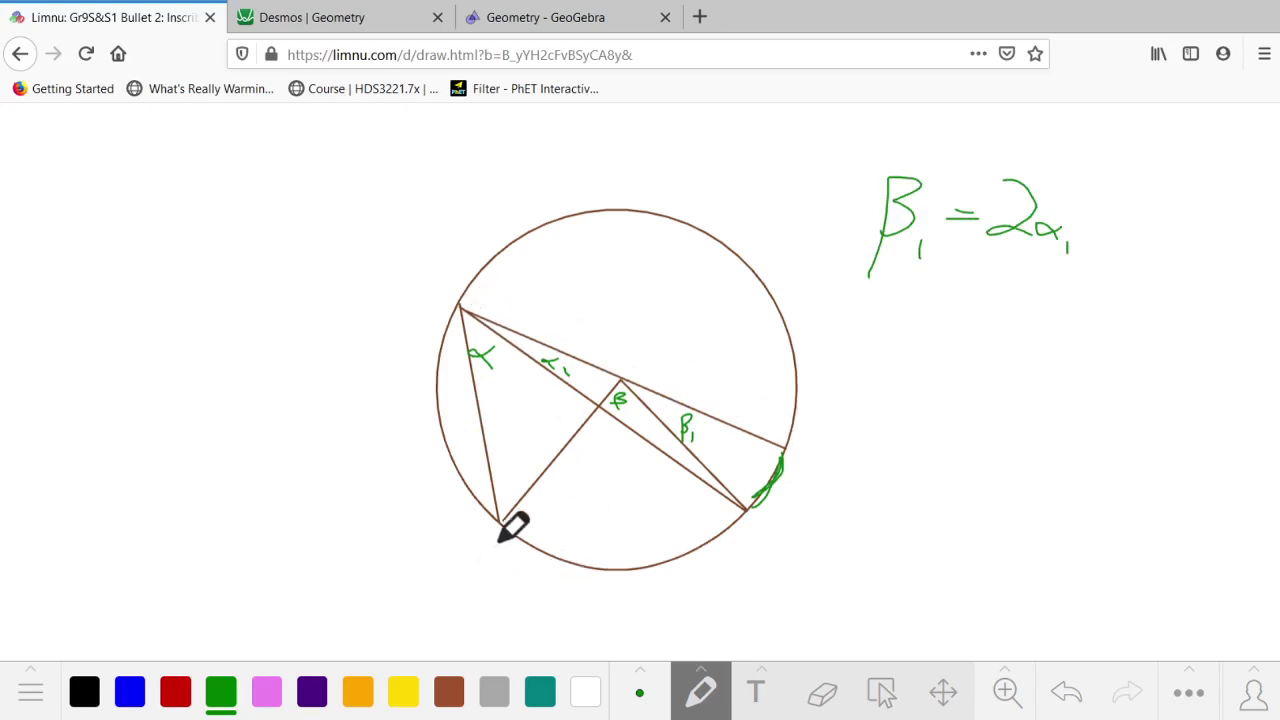
Trace the lower arc in green and write β + β₁ = 2(α + α₁)
mouse_move(500, 545)
left_mouse_down()
mouse_move(603, 577)
mouse_move(717, 571)
mouse_move(772, 516)
mouse_move(799, 463)
left_mouse_up()
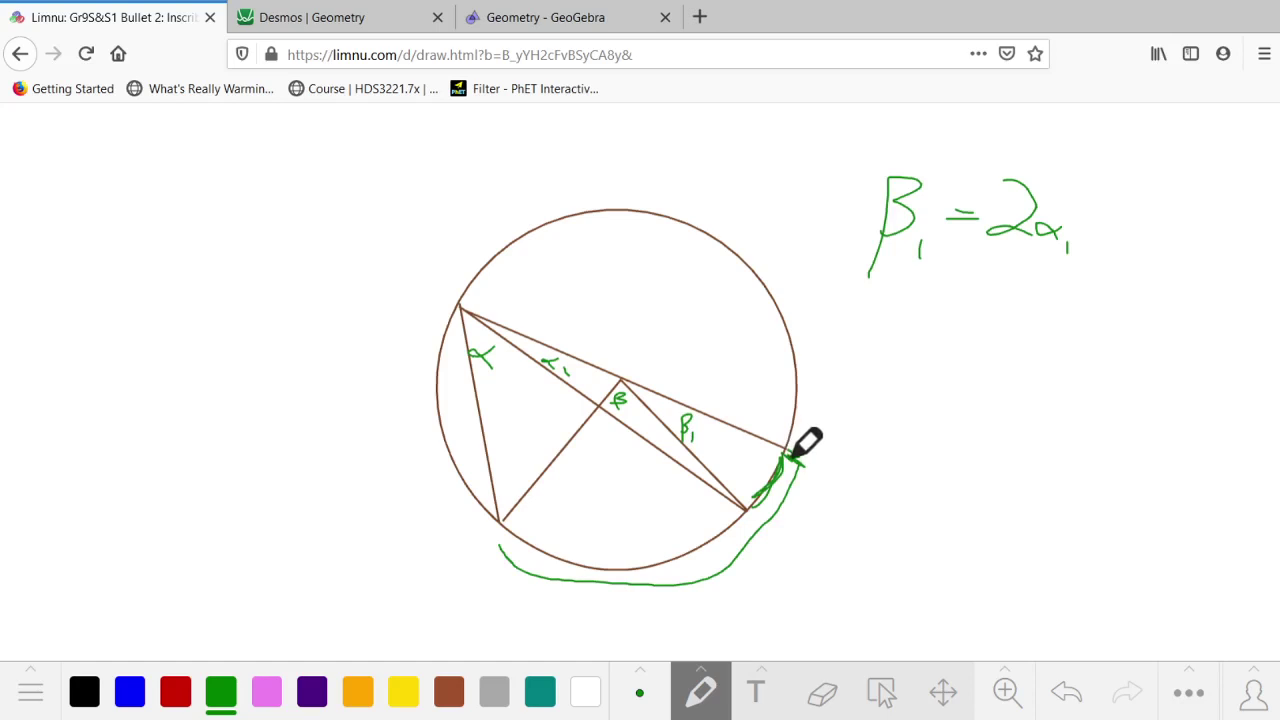
mouse_move(795, 456)
left_mouse_down()
mouse_move(777, 515)
mouse_move(714, 563)
mouse_move(654, 583)
mouse_move(555, 577)
mouse_move(497, 541)
left_mouse_up()
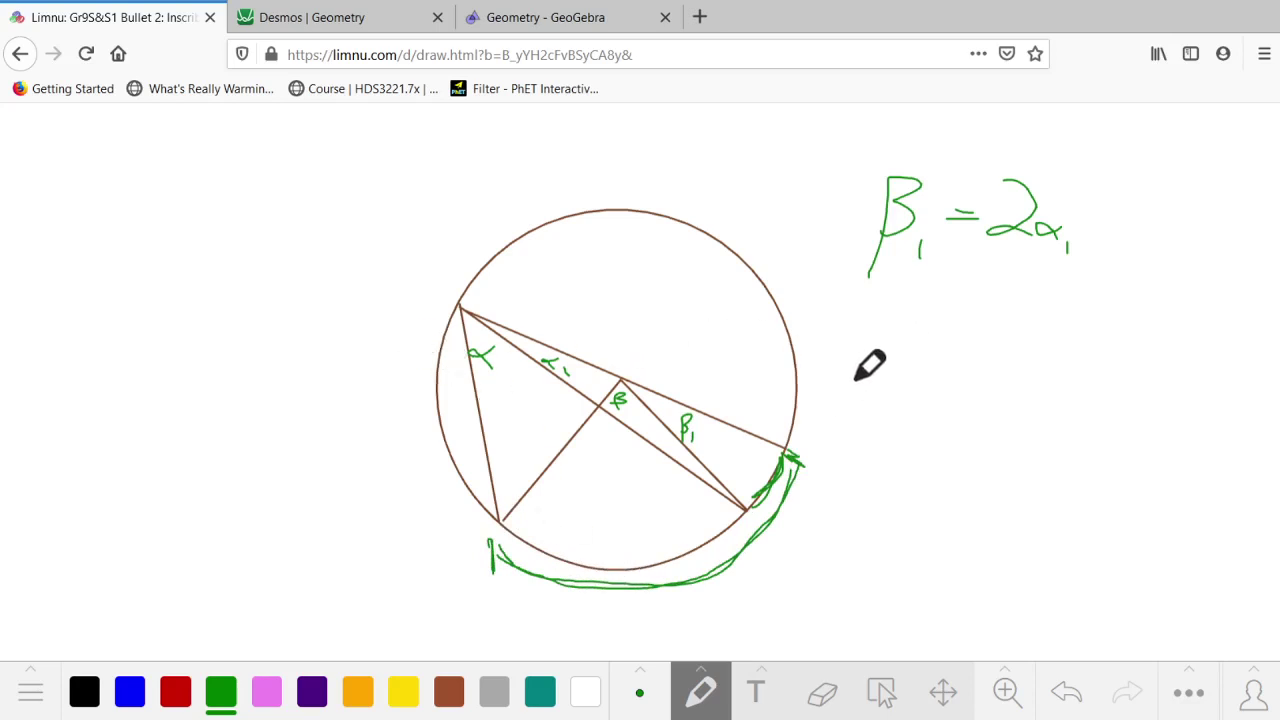
mouse_move(852, 397)
left_mouse_down()
mouse_move(862, 312)
mouse_move(860, 357)
mouse_move(906, 341)
left_mouse_up()
left_click_drag(897, 333, 897, 351)
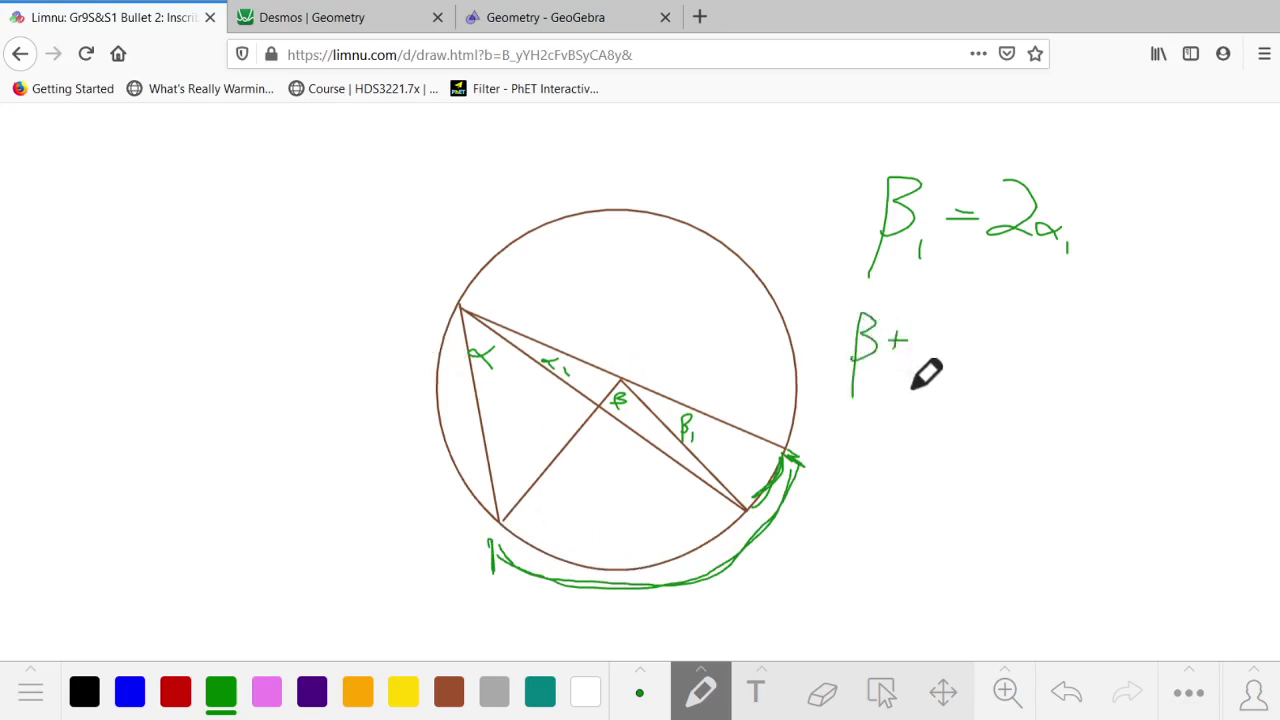
mouse_move(910, 403)
left_mouse_down()
mouse_move(926, 325)
mouse_move(936, 342)
mouse_move(923, 354)
mouse_move(945, 372)
mouse_move(976, 339)
left_mouse_up()
left_click_drag(961, 348, 1040, 366)
left_click_drag(1078, 314, 1066, 407)
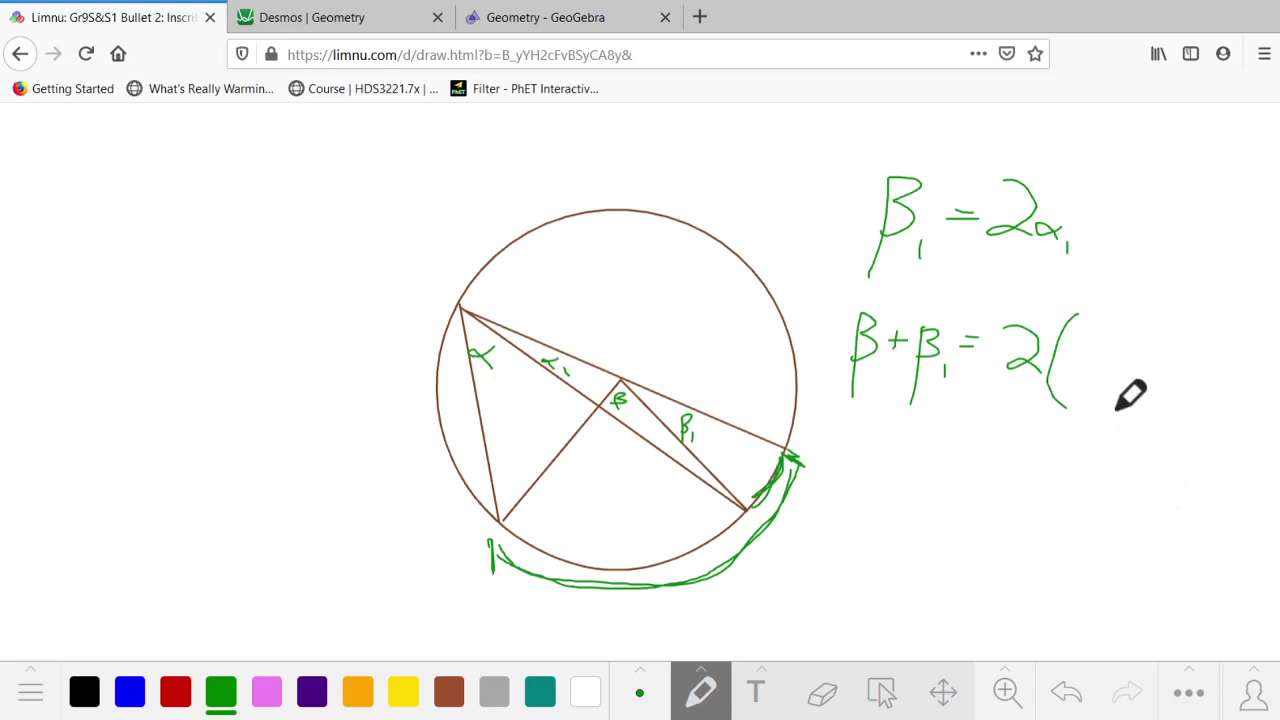
mouse_move(1114, 343)
left_mouse_down()
mouse_move(1092, 364)
mouse_move(1142, 365)
left_mouse_up()
mouse_move(1130, 352)
left_mouse_down()
mouse_move(1166, 360)
mouse_move(1152, 367)
mouse_move(1164, 360)
mouse_move(1190, 386)
left_mouse_up()
left_click_drag(1198, 318, 1182, 420)
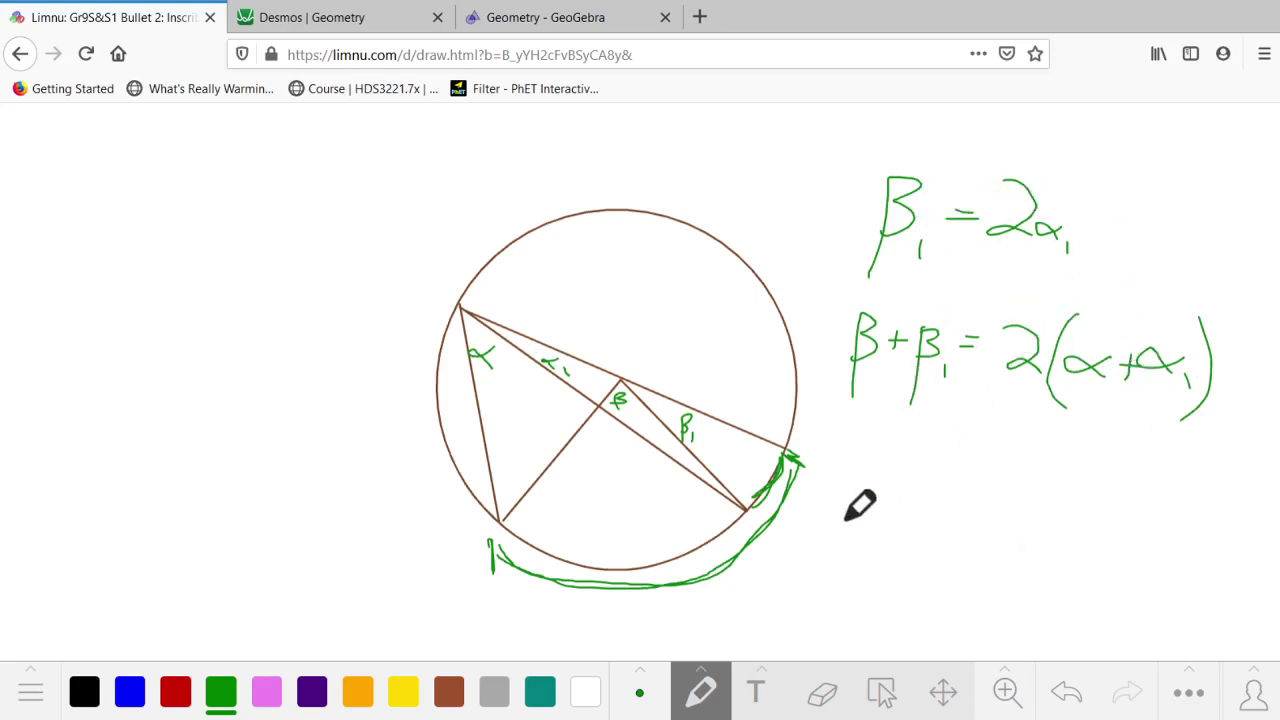
Write β + 2α₁ = 2α + 2α₁, with yellow arrows showing the substitution
mouse_move(845, 534)
left_mouse_down()
mouse_move(850, 437)
mouse_move(853, 477)
mouse_move(889, 470)
mouse_move(912, 500)
left_mouse_up()
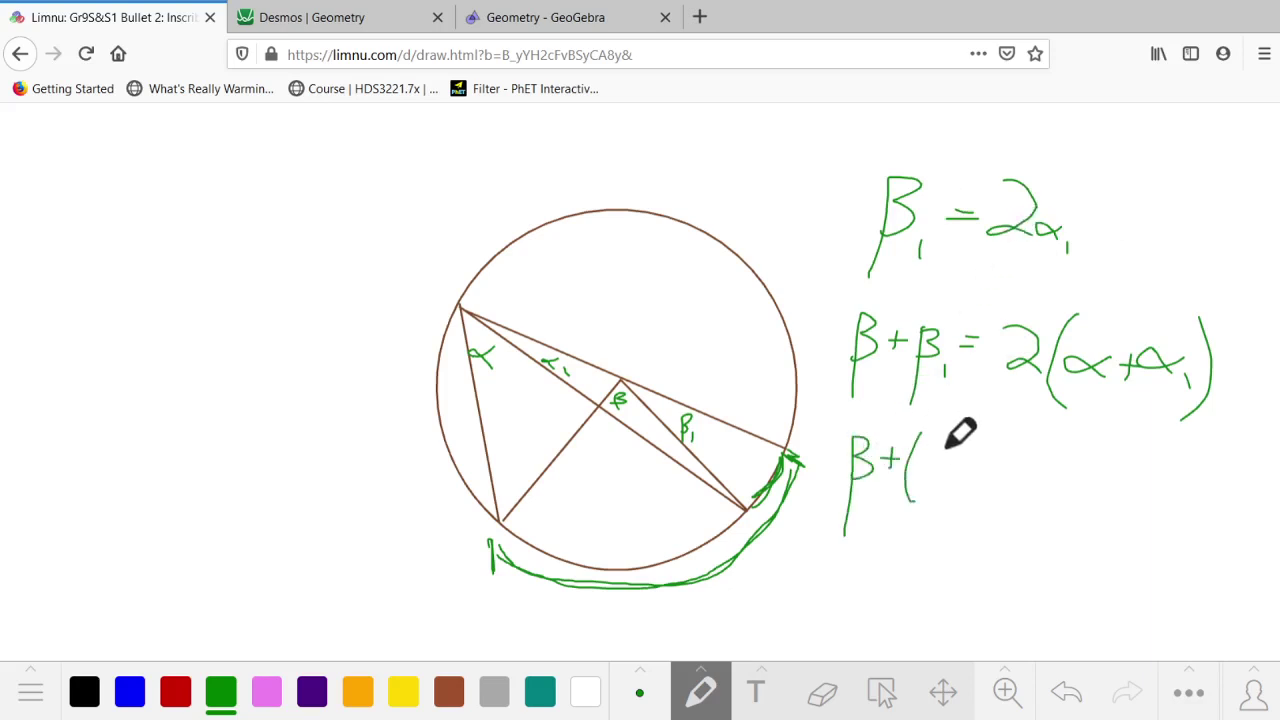
mouse_move(916, 452)
left_mouse_down()
mouse_move(944, 488)
mouse_move(975, 488)
mouse_move(965, 504)
left_mouse_up()
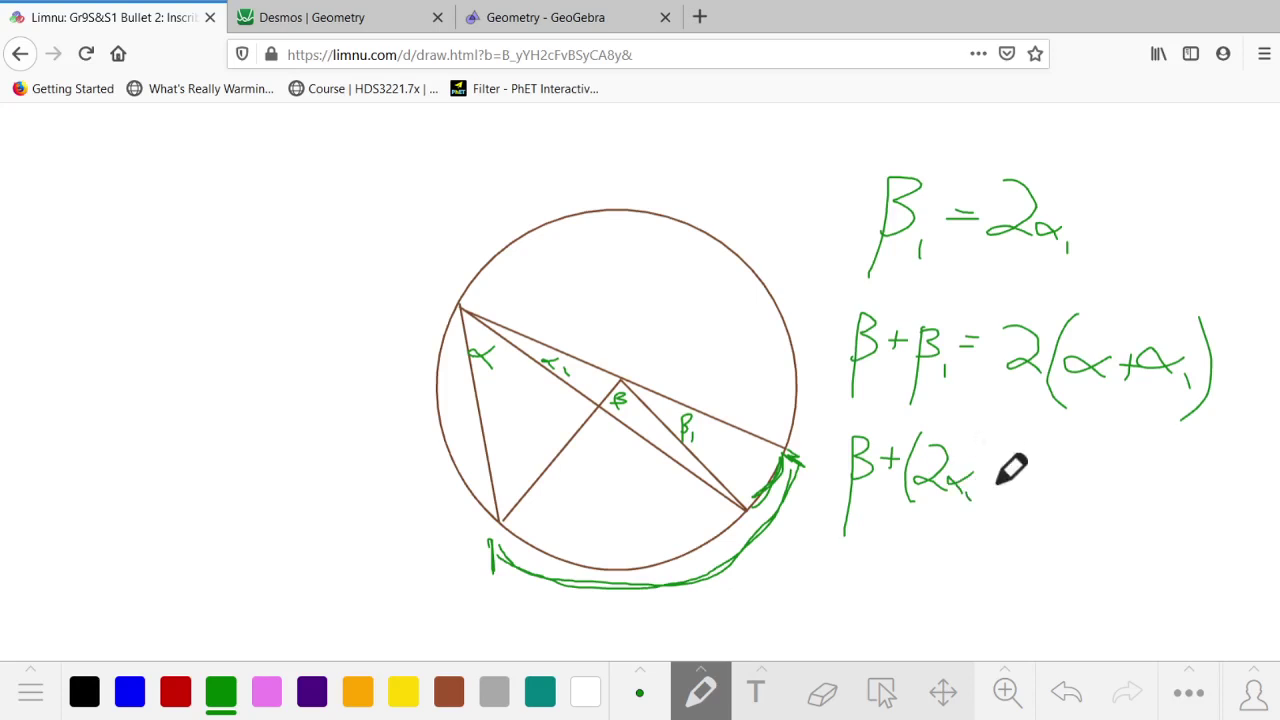
mouse_move(980, 434)
left_mouse_down()
mouse_move(983, 508)
mouse_move(1027, 470)
left_mouse_up()
left_click_drag(1014, 486, 1030, 484)
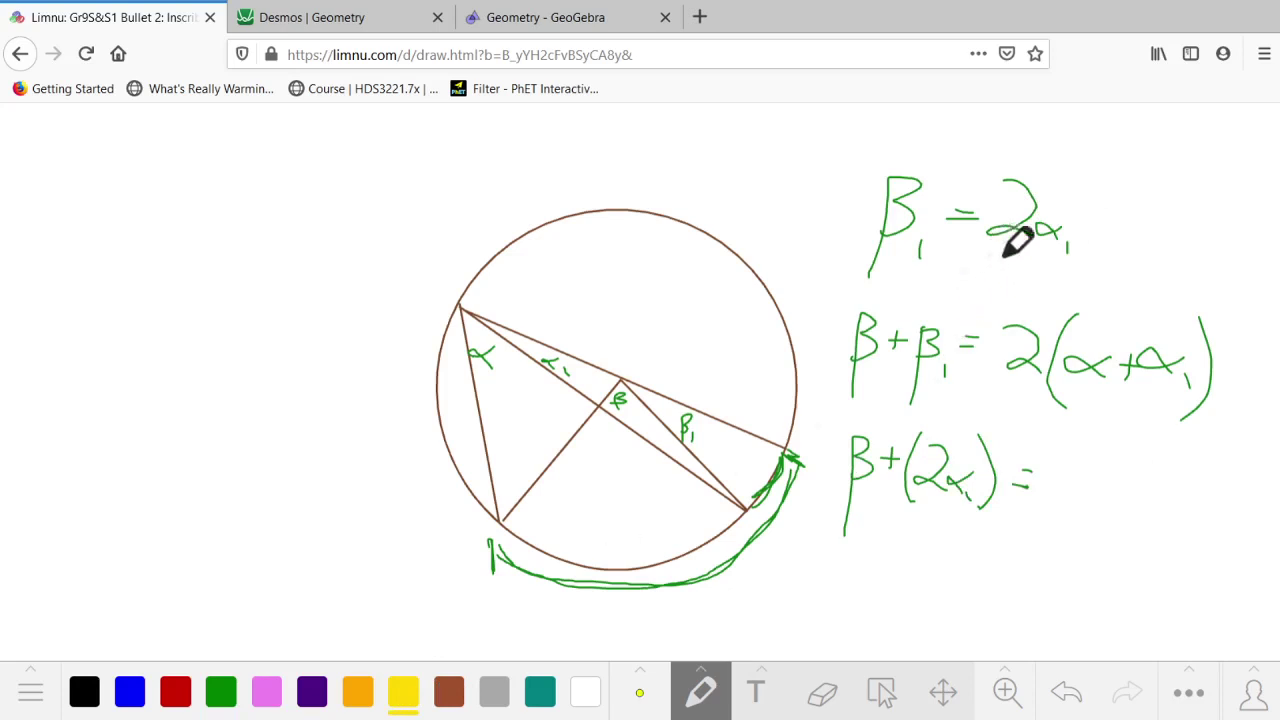
mouse_move(988, 256)
left_mouse_down()
mouse_move(1068, 266)
mouse_move(934, 292)
mouse_move(930, 305)
left_mouse_up()
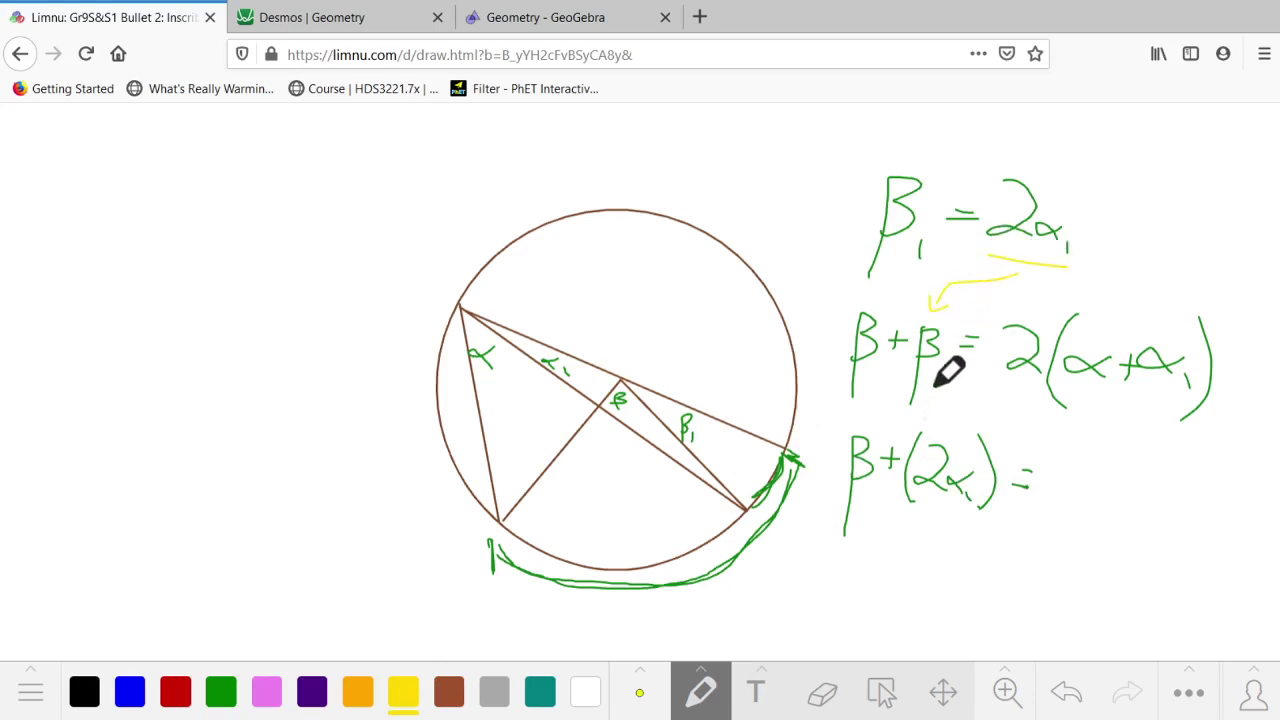
mouse_move(936, 388)
left_mouse_down()
mouse_move(952, 419)
mouse_move(976, 424)
left_mouse_up()
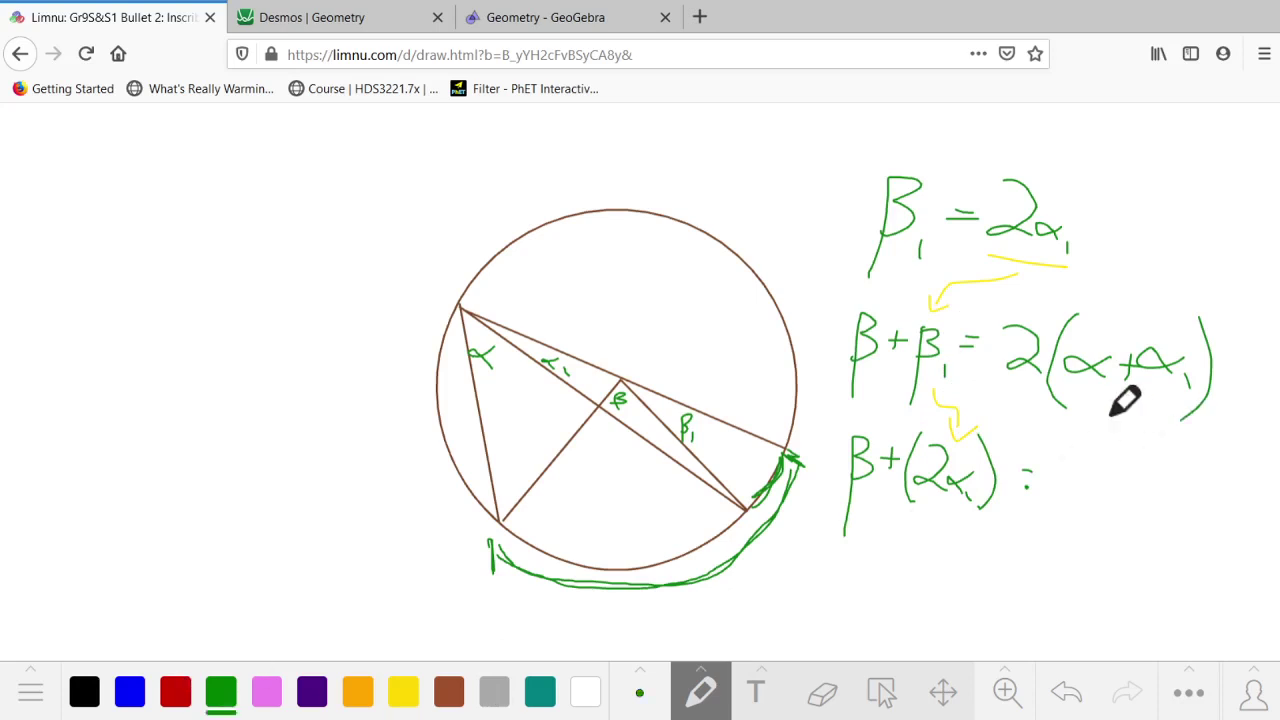
mouse_move(1040, 462)
left_mouse_down()
mouse_move(1068, 503)
mouse_move(1148, 490)
left_mouse_up()
left_click_drag(1140, 478, 1138, 502)
mouse_move(1166, 480)
left_mouse_down()
mouse_move(1188, 484)
mouse_move(1180, 506)
mouse_move(1212, 500)
mouse_move(1216, 524)
left_mouse_up()
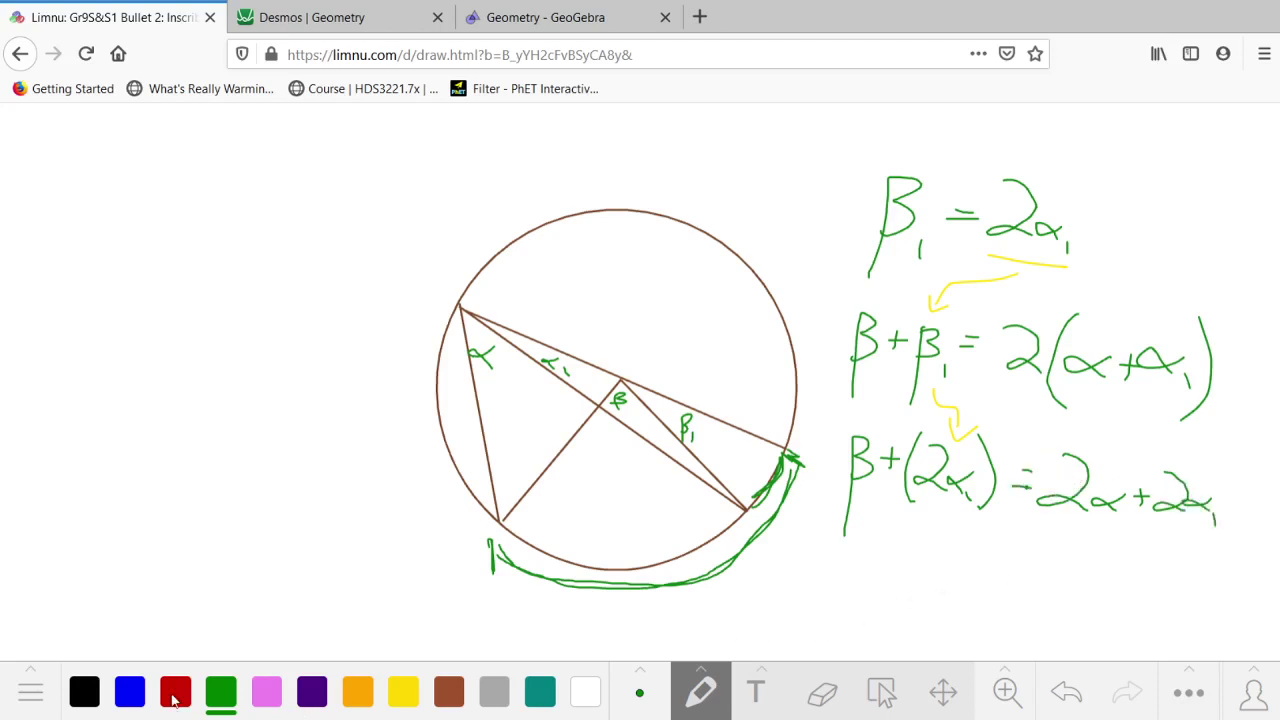
Cross out 2α₁ on both sides in red and conclude β = 2α
left_click(176, 692)
left_click_drag(905, 512, 1003, 453)
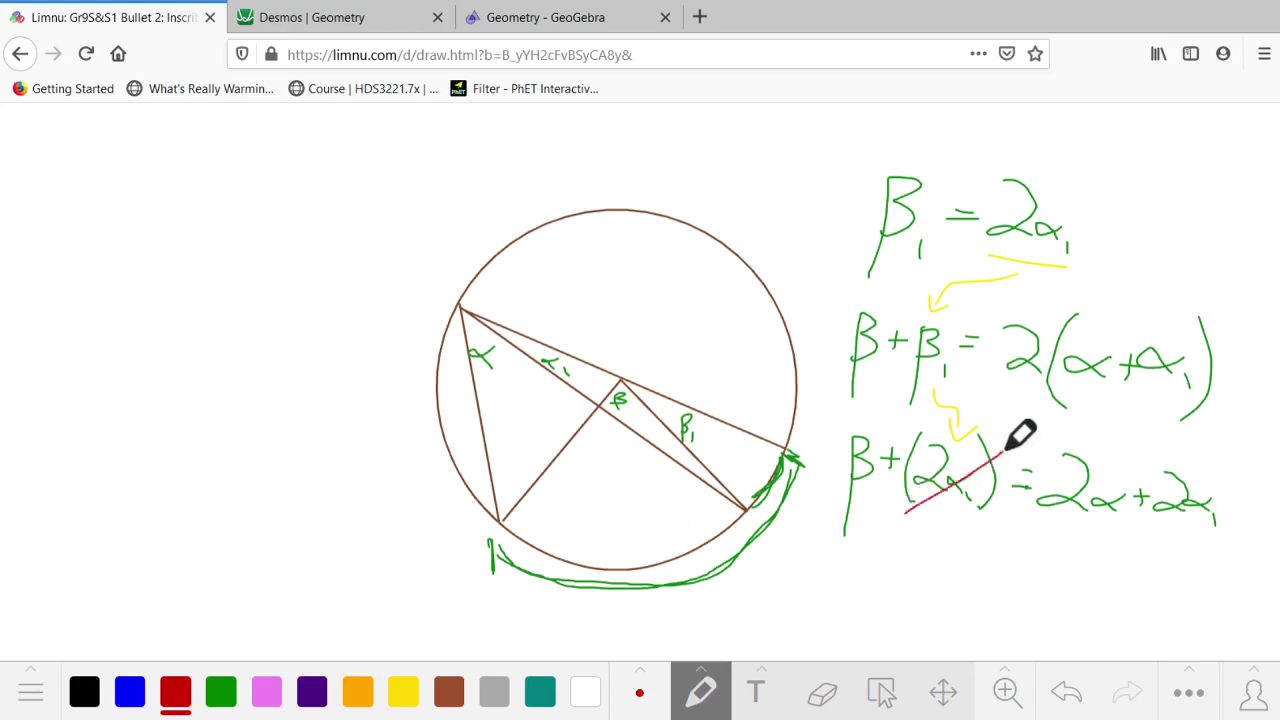
left_click_drag(1140, 524, 1225, 482)
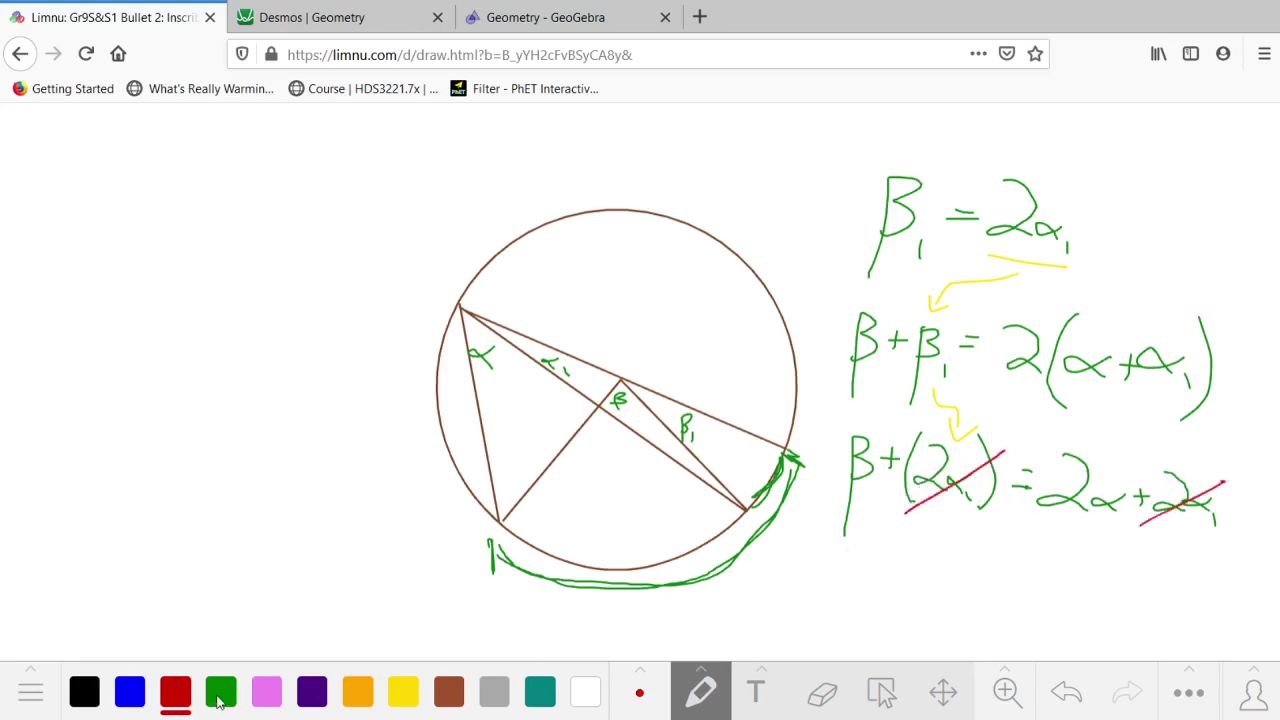
mouse_move(841, 630)
left_mouse_down()
mouse_move(852, 552)
mouse_move(881, 550)
mouse_move(849, 594)
left_mouse_up()
mouse_move(911, 569)
left_mouse_down()
mouse_move(932, 568)
mouse_move(948, 596)
mouse_move(1040, 576)
mouse_move(1024, 602)
left_mouse_up()
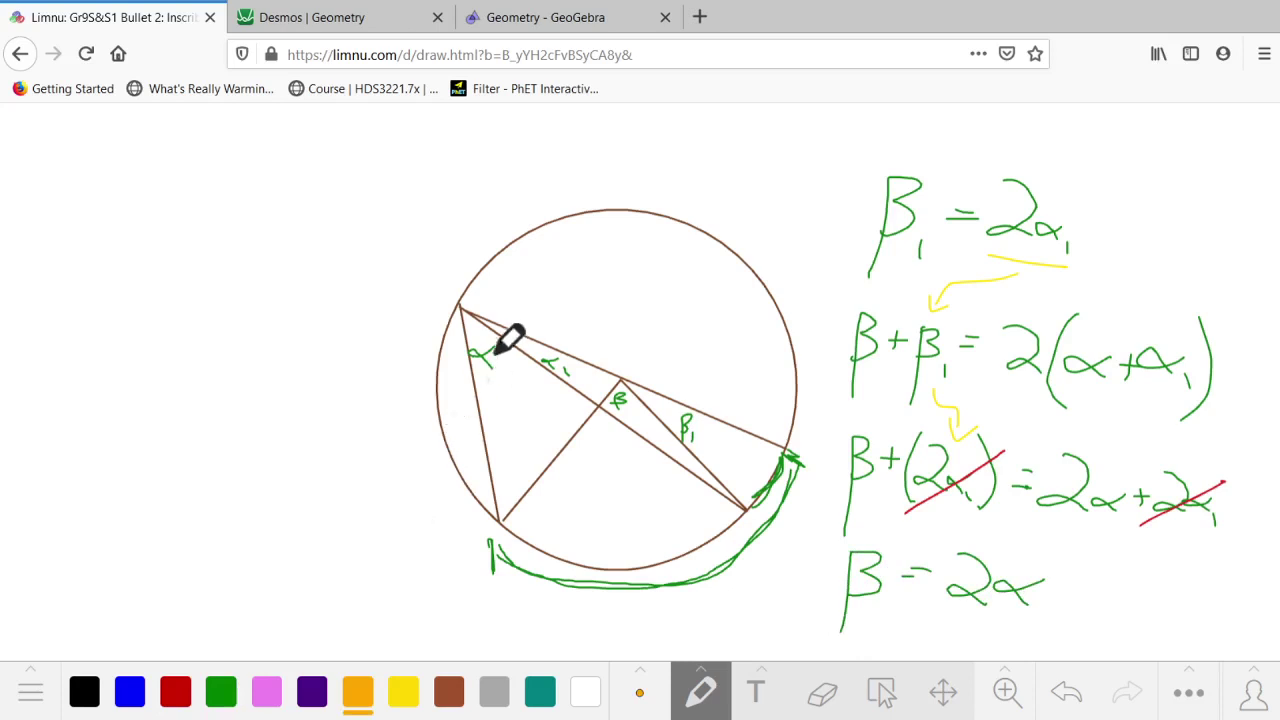
Shade the arc between the chord ends orange, then pan up to blank board space
mouse_move(503, 520)
left_mouse_down()
mouse_move(621, 541)
mouse_move(733, 507)
mouse_move(596, 542)
mouse_move(509, 524)
mouse_move(619, 544)
mouse_move(679, 538)
mouse_move(721, 514)
mouse_move(626, 542)
mouse_move(513, 529)
mouse_move(651, 544)
mouse_move(729, 514)
mouse_move(625, 544)
mouse_move(528, 534)
mouse_move(630, 546)
mouse_move(728, 514)
left_mouse_up()
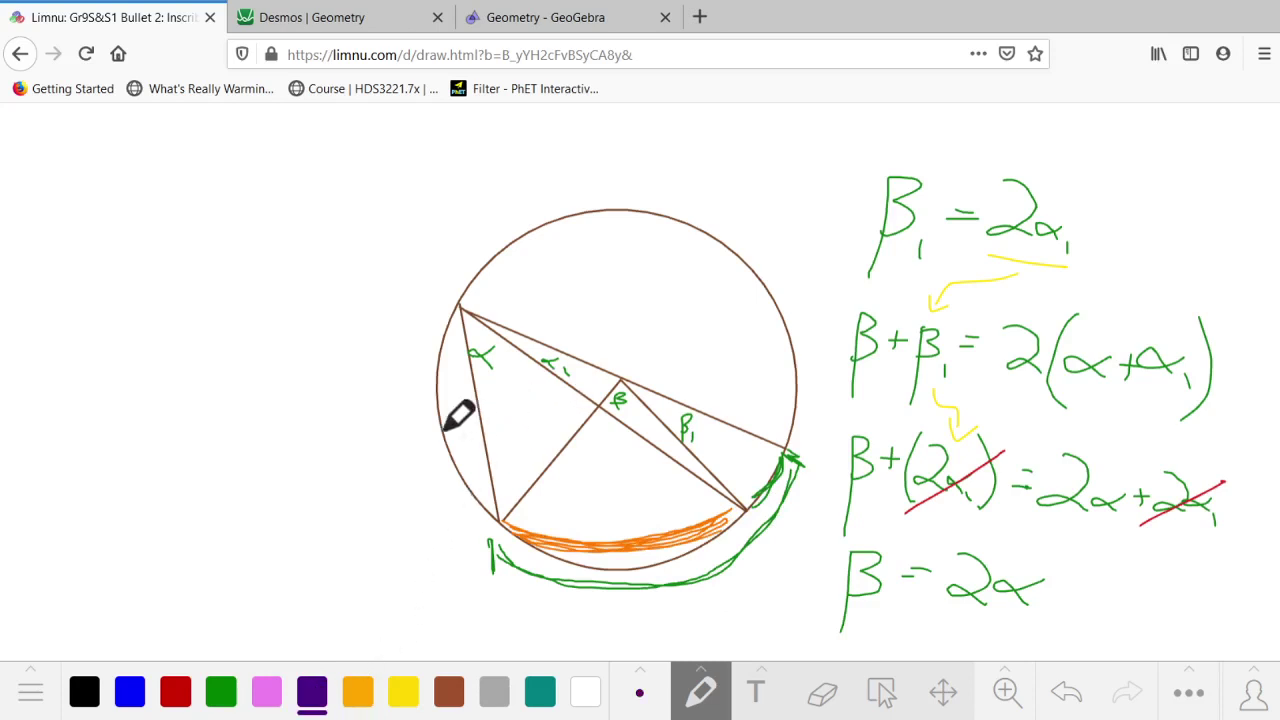
left_click(943, 692)
mouse_move(940, 591)
left_mouse_down()
mouse_move(940, 294)
mouse_move(826, 337)
left_mouse_up()
Draw a new large purple circle with the Oval tool
left_click(702, 692)
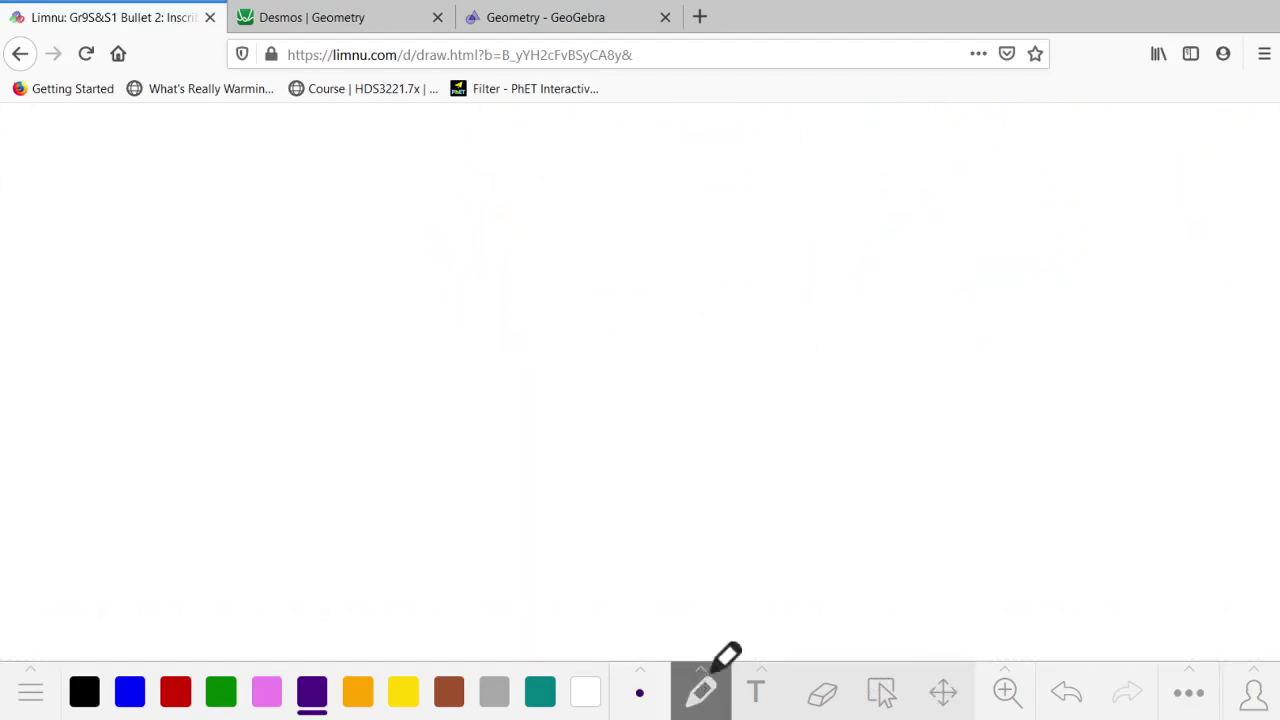
left_click(704, 668)
left_click(696, 622)
left_click_drag(378, 190, 808, 595)
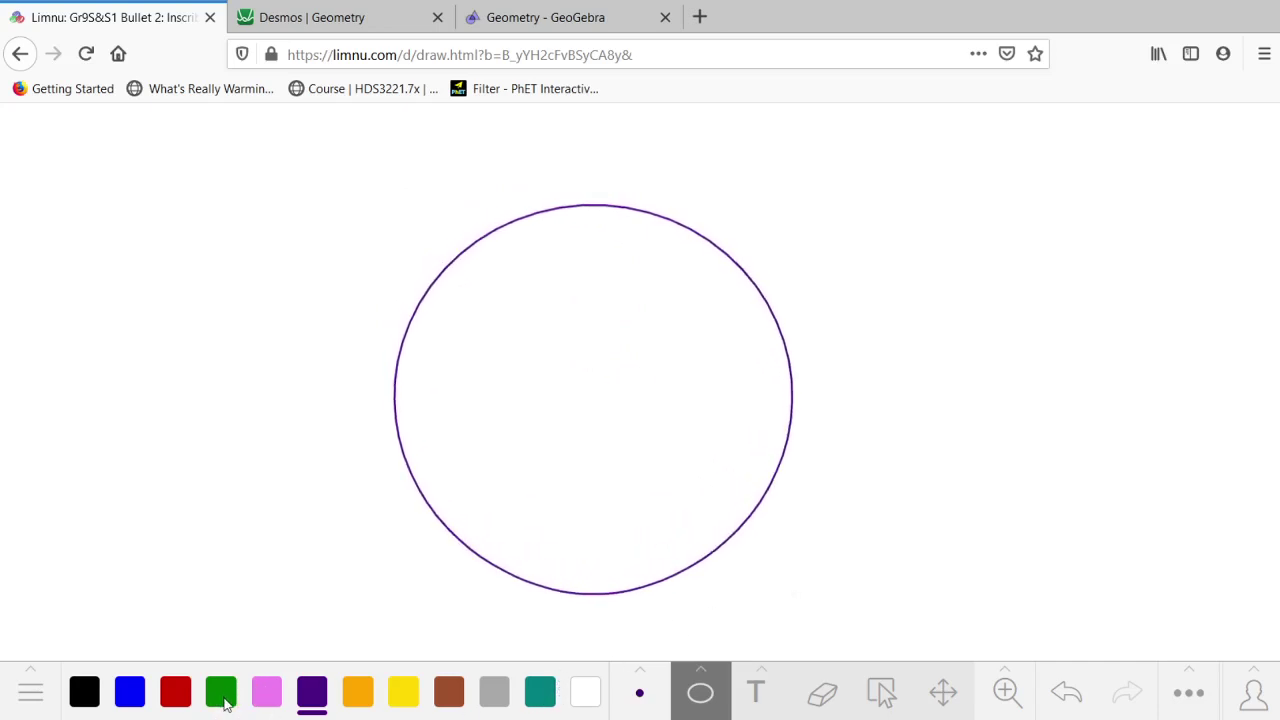
Draw the chords meeting at the upper right and label that inscribed angle α in yellow
left_click(704, 698)
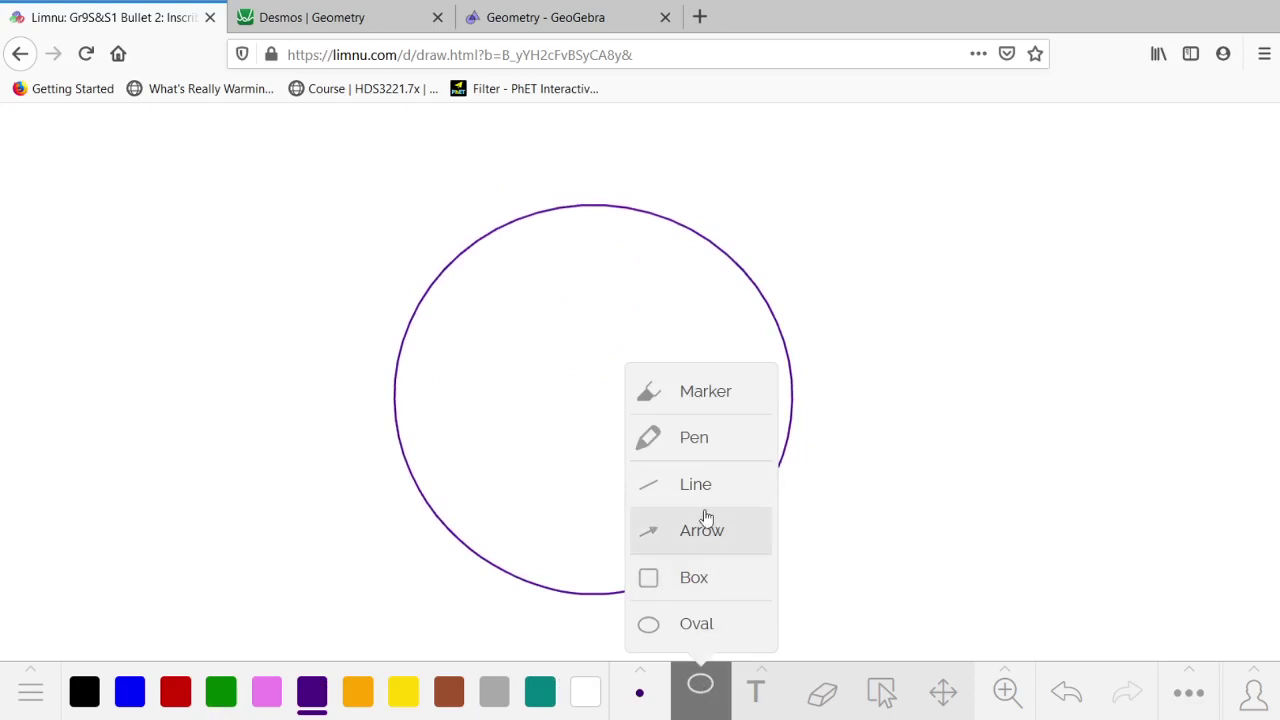
left_click(690, 487)
mouse_move(455, 536)
left_mouse_down()
mouse_move(710, 237)
mouse_move(727, 537)
left_mouse_up()
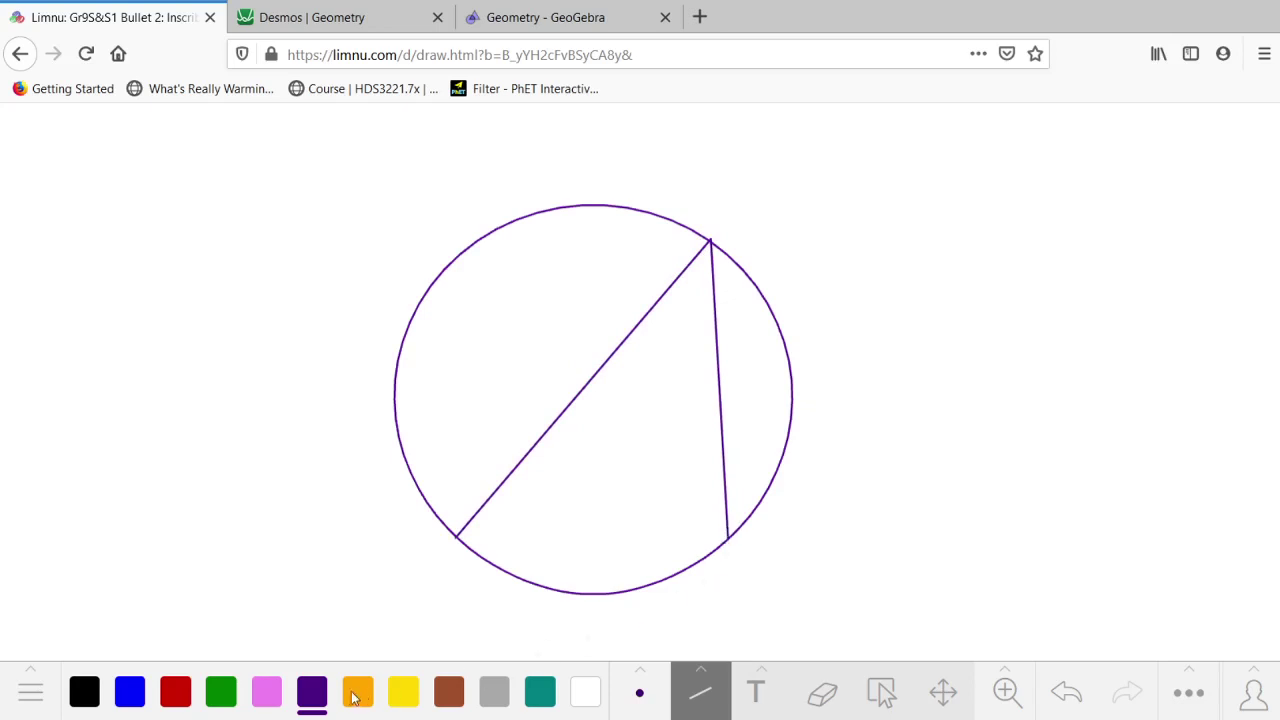
left_click(712, 688)
left_click(694, 438)
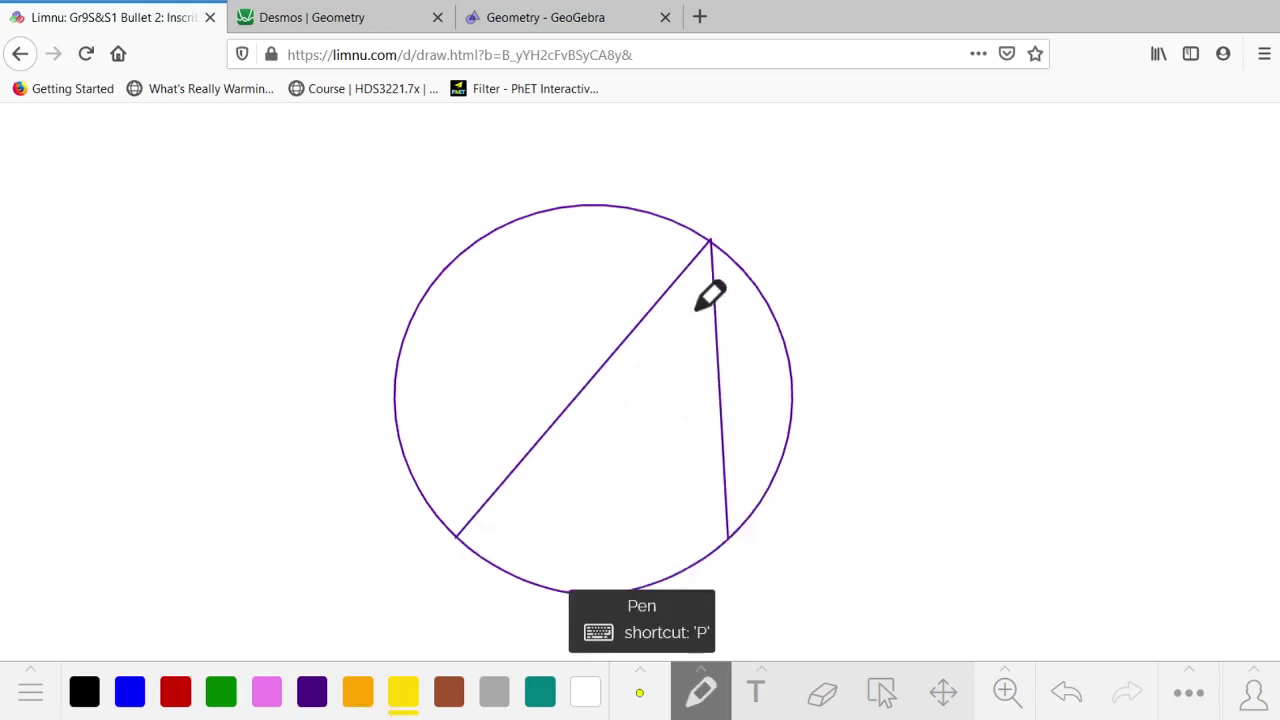
mouse_move(697, 298)
left_mouse_down()
mouse_move(648, 329)
mouse_move(686, 348)
left_mouse_up()
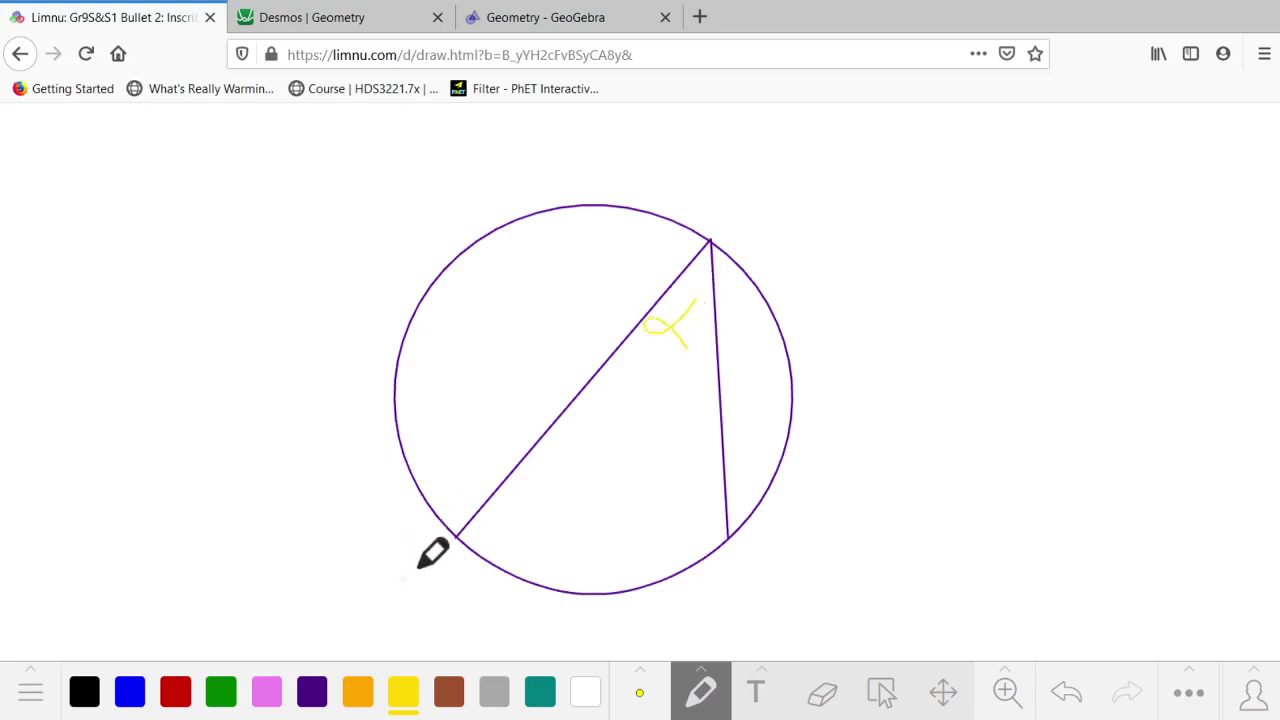
Write the note α "Subtends" arc s to the right of the circle
mouse_move(922, 258)
left_mouse_down()
mouse_move(869, 266)
mouse_move(904, 303)
left_mouse_up()
mouse_move(958, 229)
left_mouse_down()
mouse_move(977, 293)
mouse_move(1017, 284)
mouse_move(1037, 298)
mouse_move(1058, 274)
mouse_move(1097, 303)
mouse_move(1120, 308)
mouse_move(1152, 310)
left_mouse_up()
left_click_drag(1200, 264, 1197, 292)
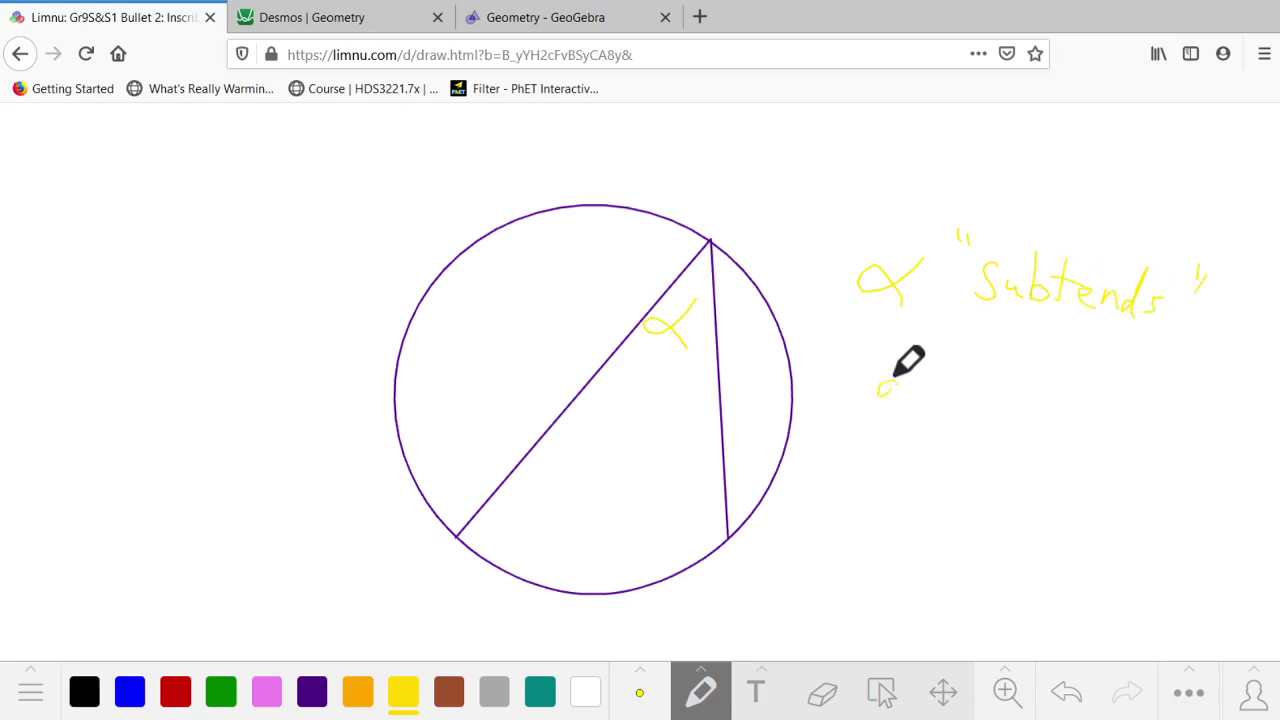
left_click_drag(894, 377, 905, 400)
mouse_move(910, 384)
left_mouse_down()
mouse_move(940, 384)
mouse_move(962, 405)
left_mouse_up()
left_click_drag(1080, 376, 1042, 410)
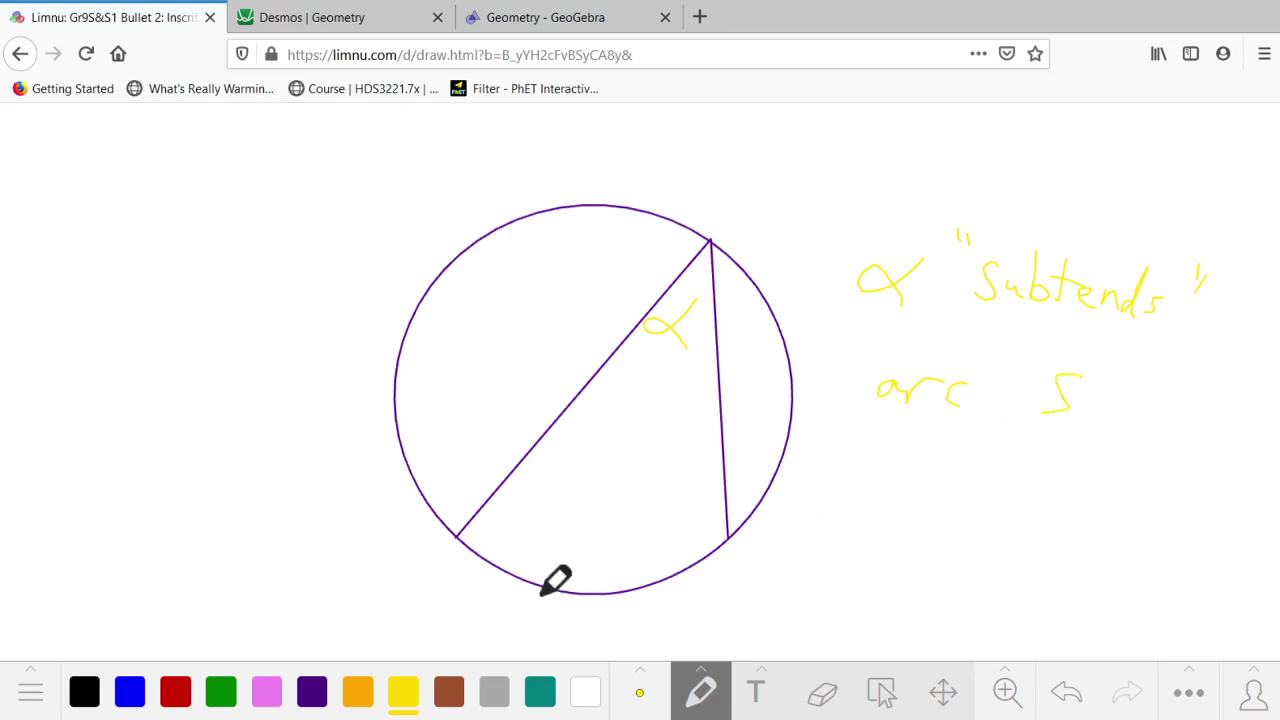
Label the lower arc s, trace it in yellow, and draw arrows from α to it
left_click_drag(621, 617, 598, 638)
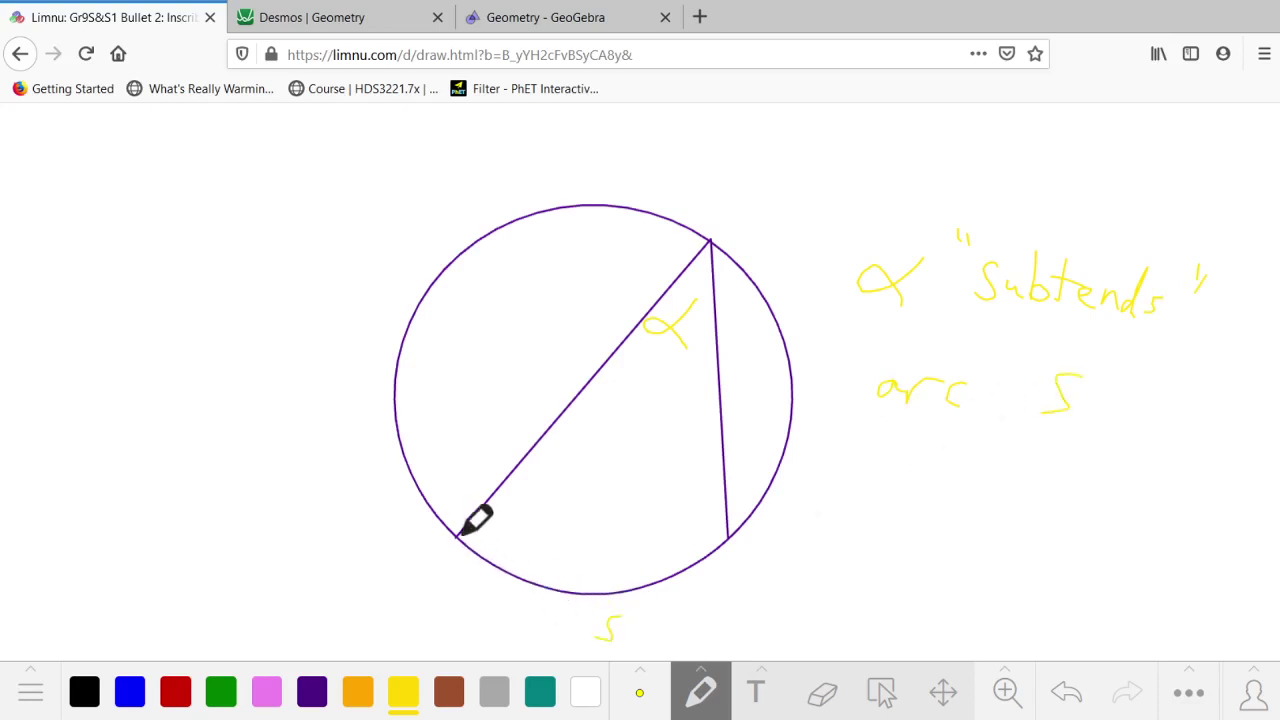
left_click_drag(460, 543, 577, 592)
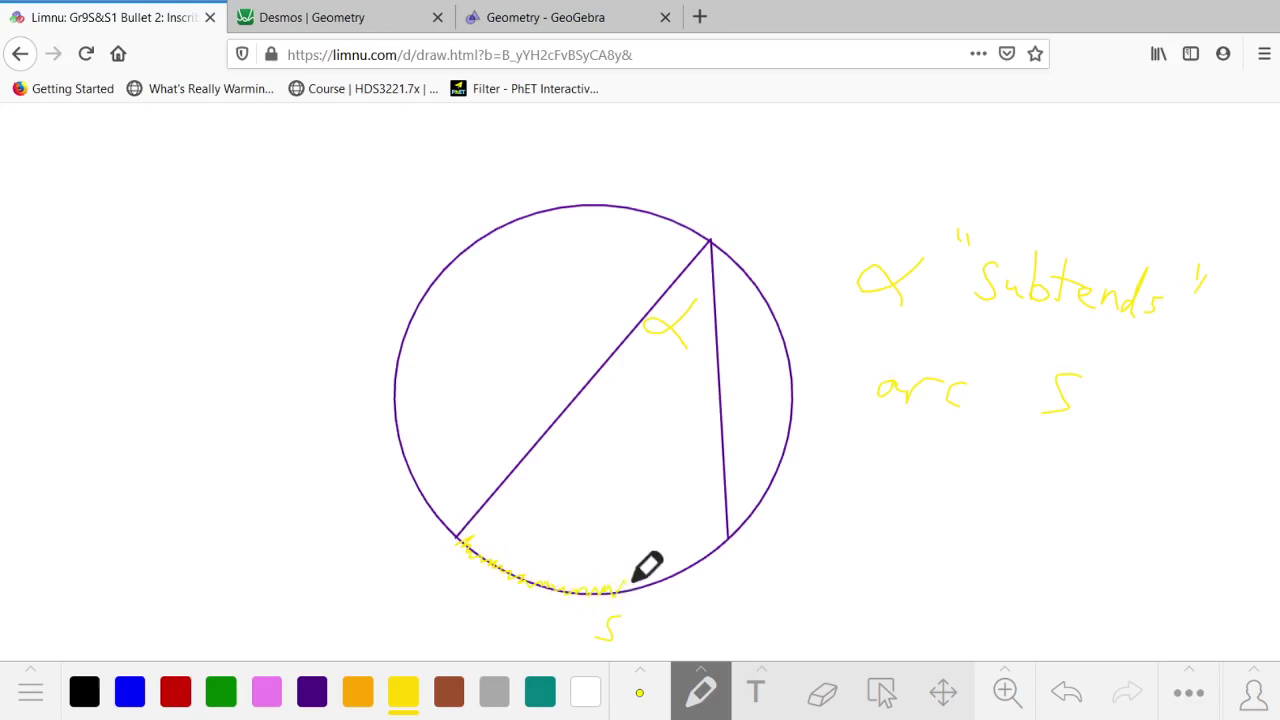
left_click_drag(680, 572, 724, 540)
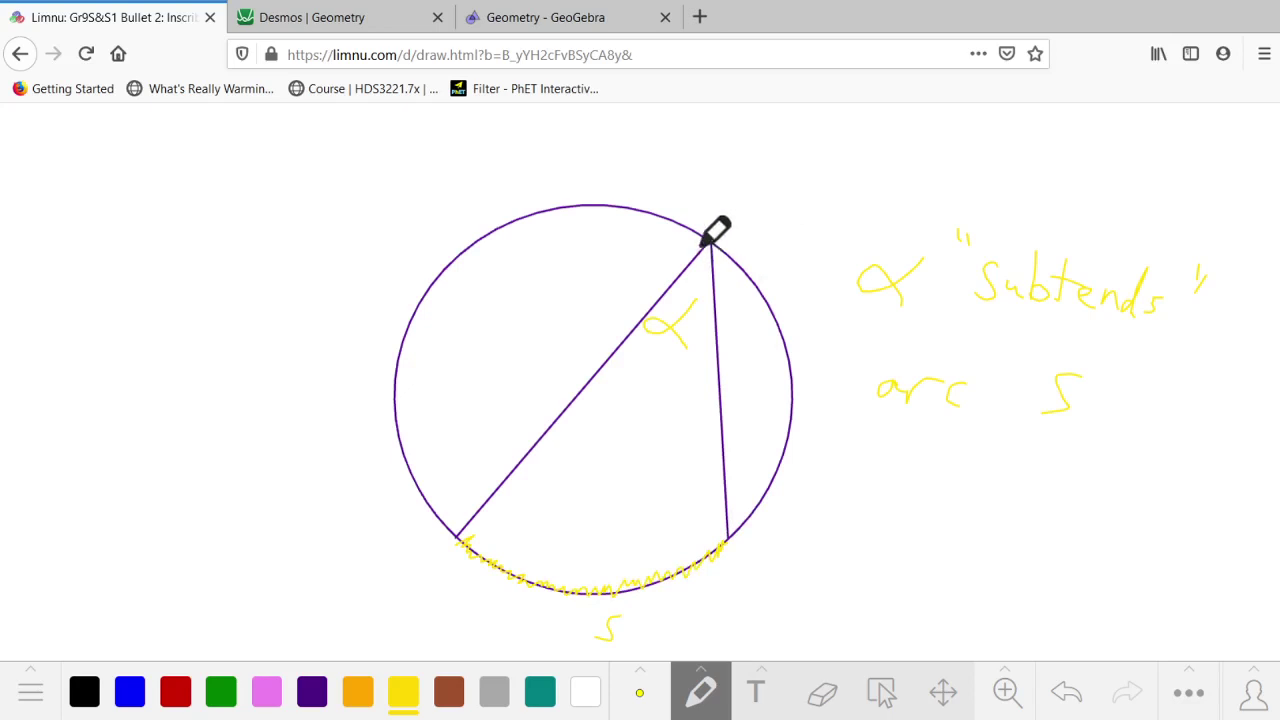
mouse_move(603, 389)
left_mouse_down()
mouse_move(574, 417)
mouse_move(654, 360)
mouse_move(625, 425)
left_mouse_up()
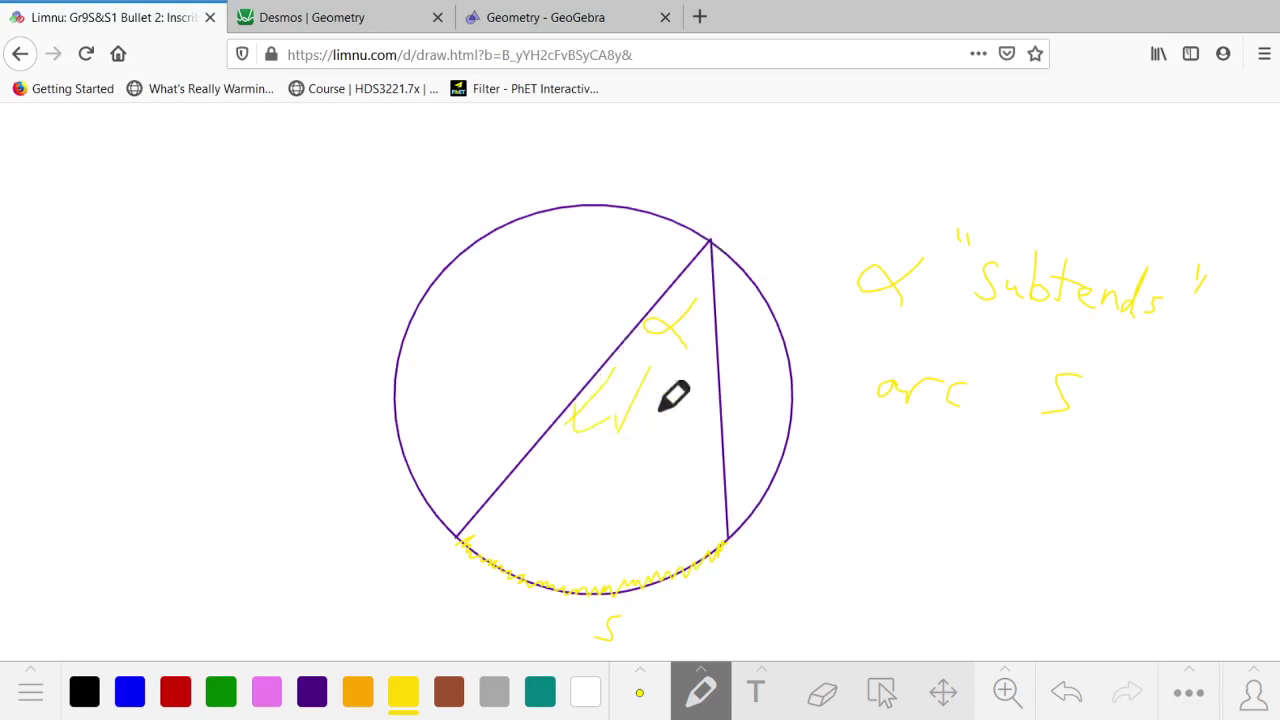
mouse_move(670, 370)
left_mouse_down()
mouse_move(664, 428)
mouse_move(720, 447)
left_mouse_up()
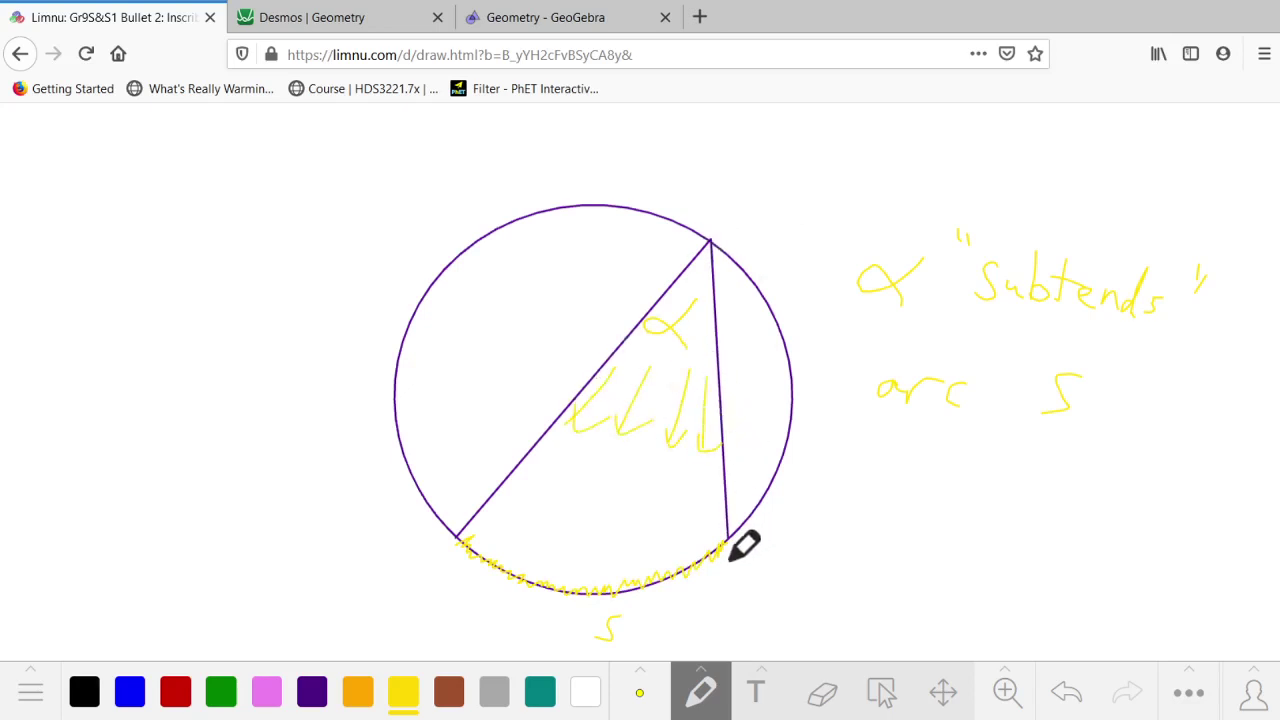
left_click_drag(624, 592, 712, 550)
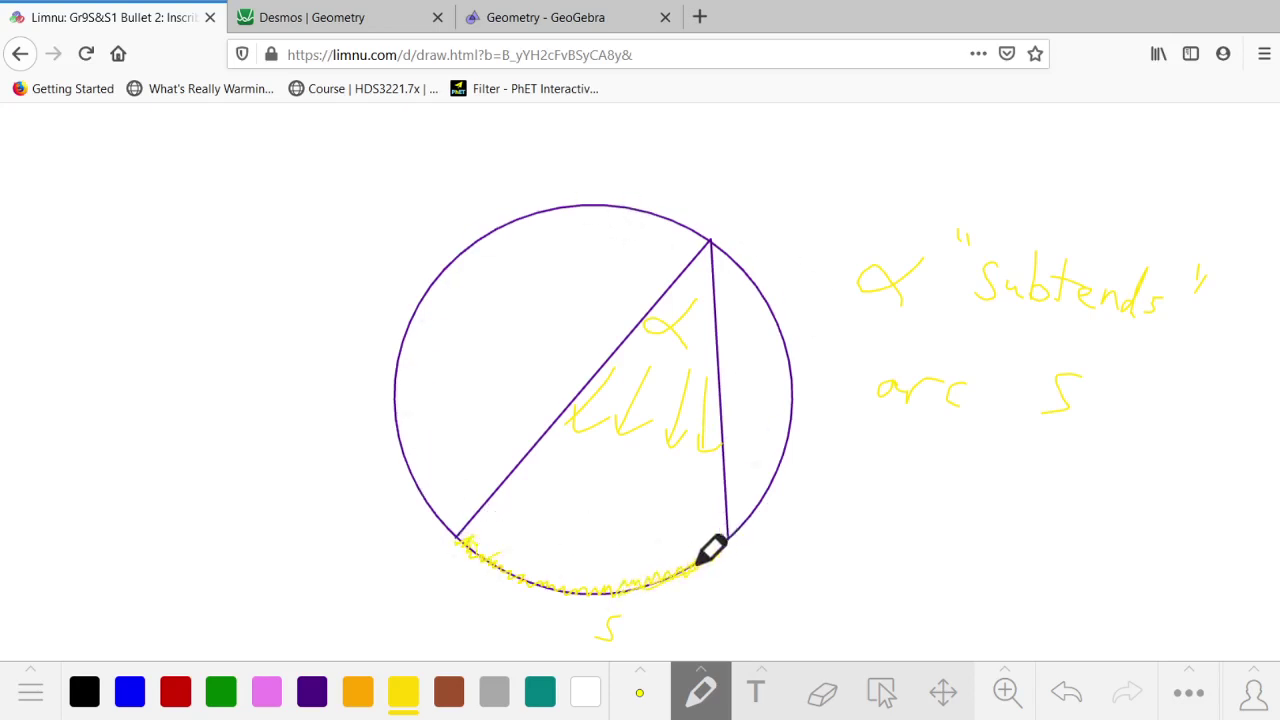
mouse_move(698, 562)
left_mouse_down()
mouse_move(622, 588)
mouse_move(547, 582)
mouse_move(603, 593)
mouse_move(504, 565)
mouse_move(509, 576)
mouse_move(492, 568)
mouse_move(526, 575)
mouse_move(464, 549)
mouse_move(548, 583)
mouse_move(517, 585)
mouse_move(502, 575)
mouse_move(625, 575)
mouse_move(556, 598)
mouse_move(642, 588)
mouse_move(611, 595)
mouse_move(699, 559)
mouse_move(668, 581)
mouse_move(718, 547)
mouse_move(592, 594)
mouse_move(513, 582)
left_mouse_up()
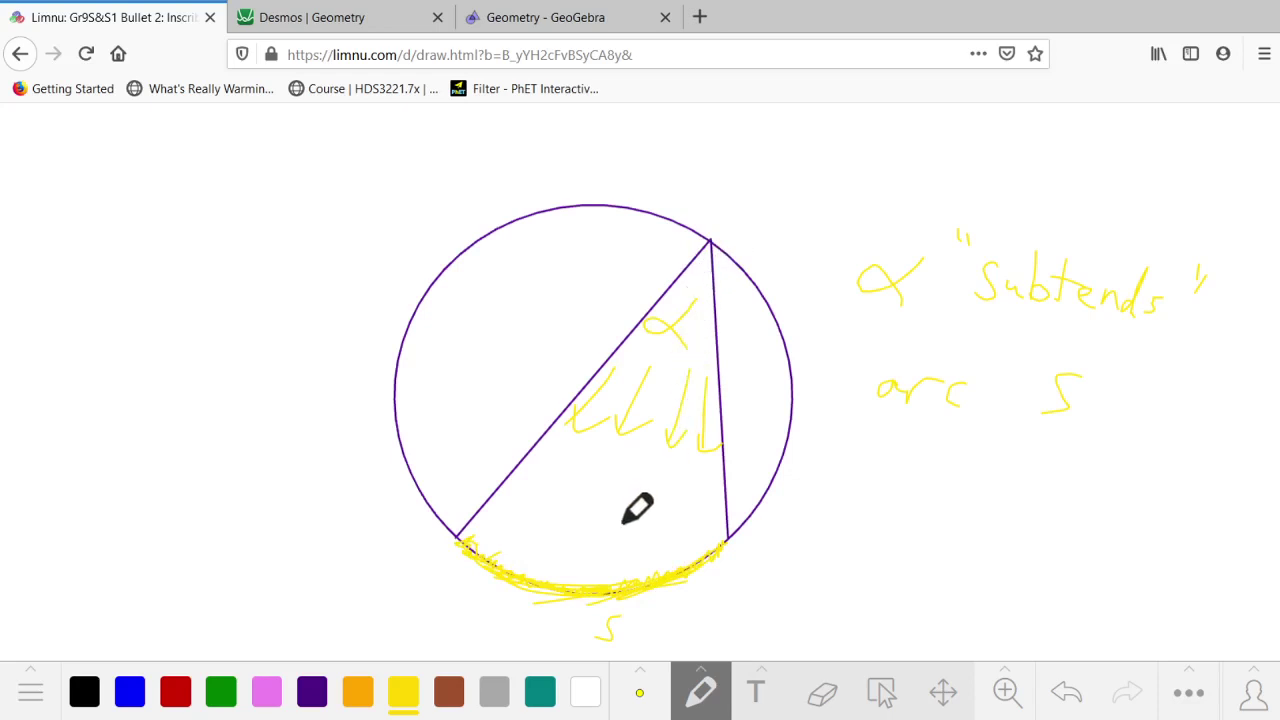
Pan up to review the earlier proofs, then return to the circle diagram
left_click(943, 692)
scroll(908, 500, "up", 12)
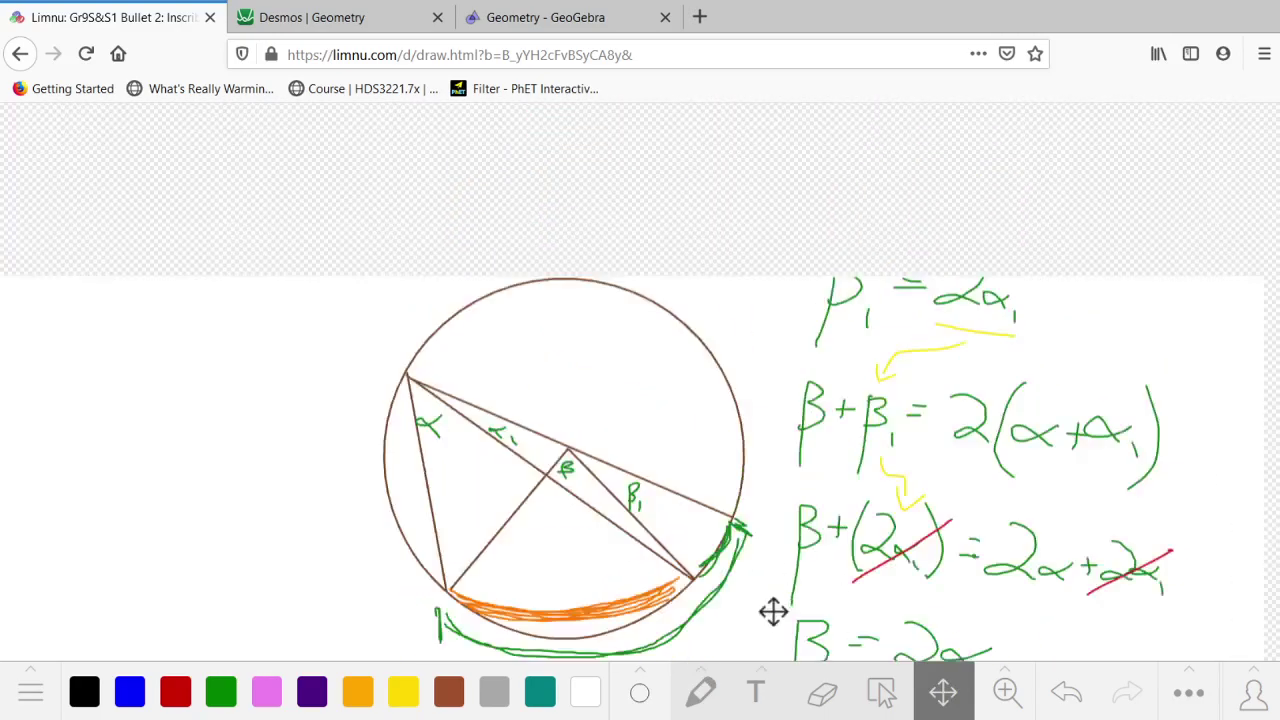
scroll(786, 306, "up", 15)
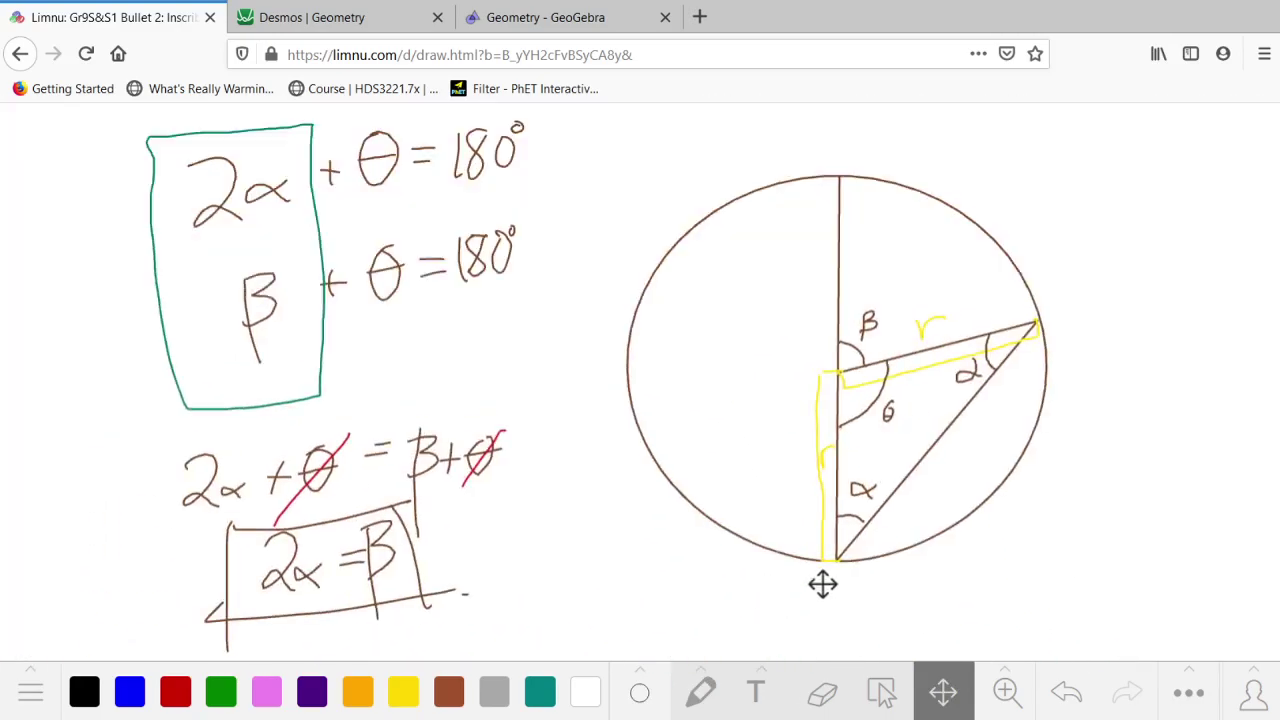
scroll(694, 473, "down", 15)
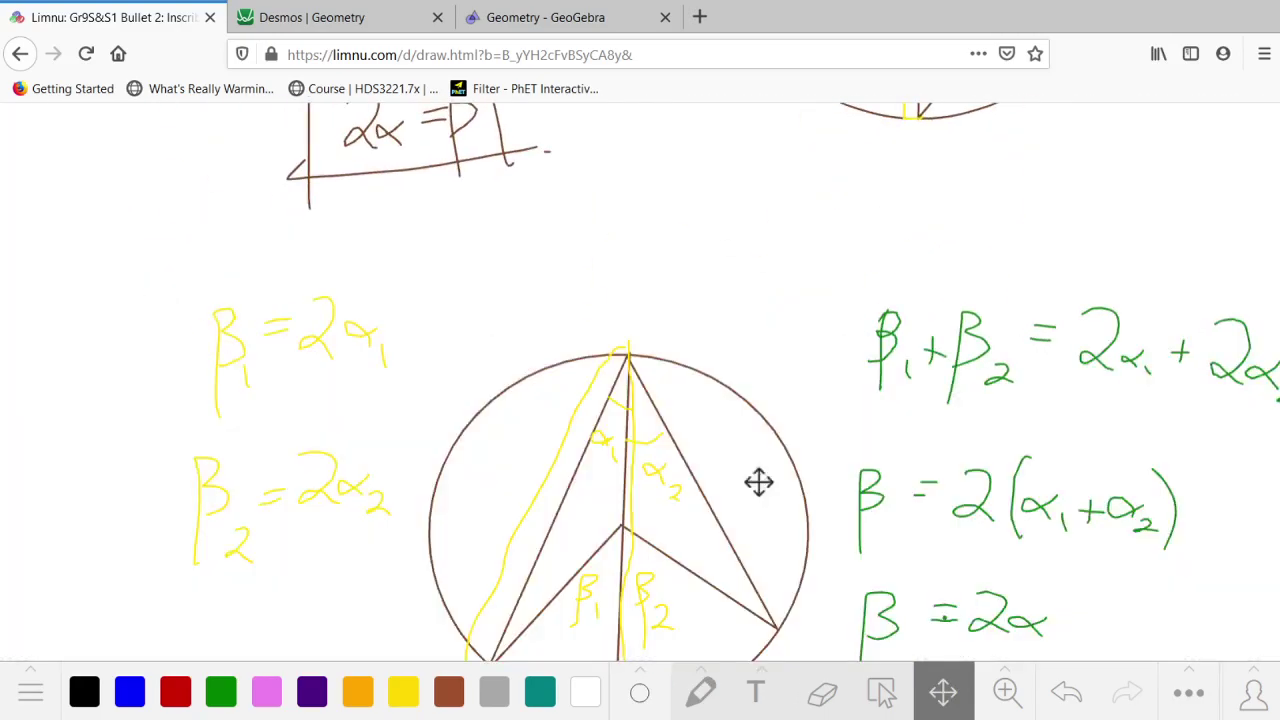
scroll(742, 347, "down", 15)
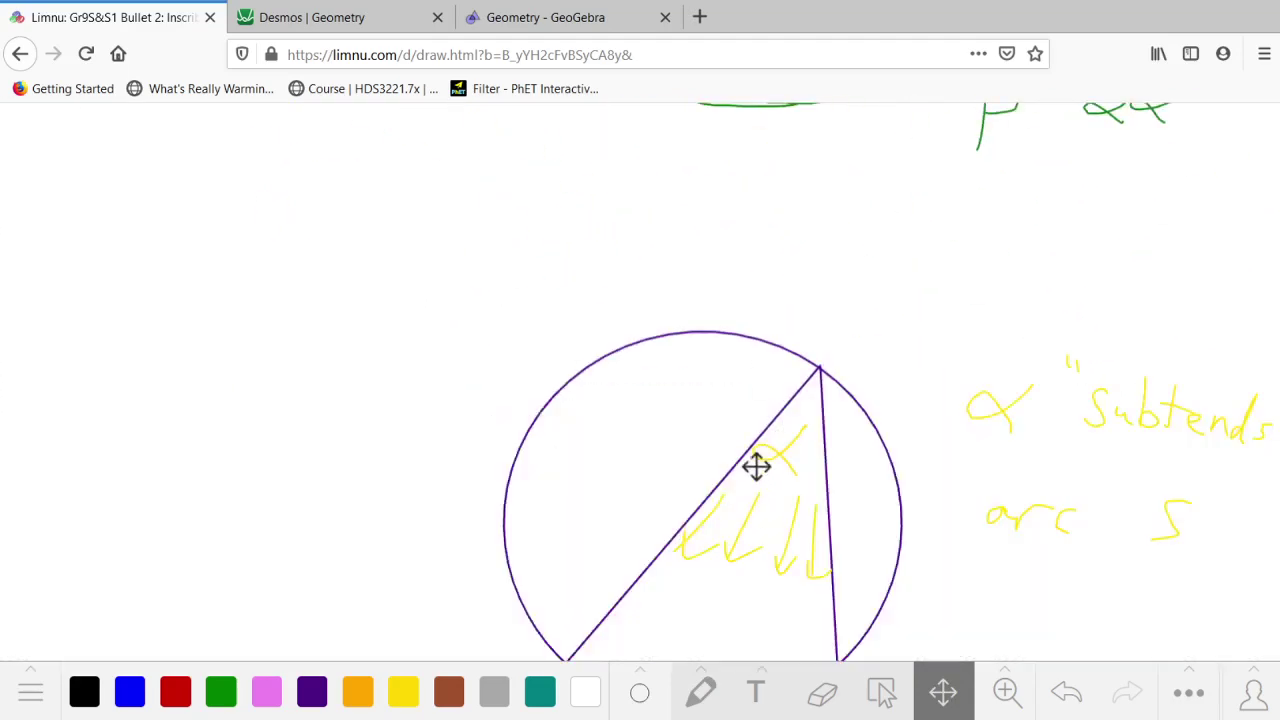
Draw purple radii from the arc ends to the circle's centre, forming the central angle
left_click(314, 693)
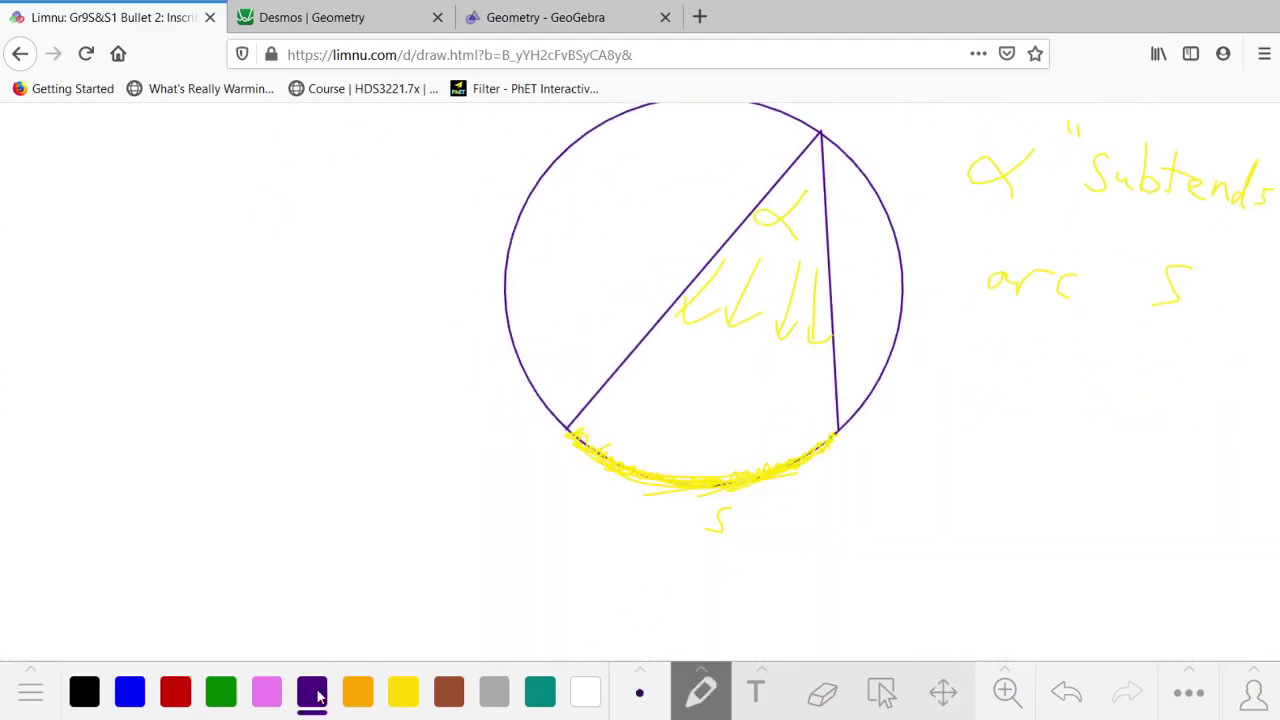
left_click(707, 705)
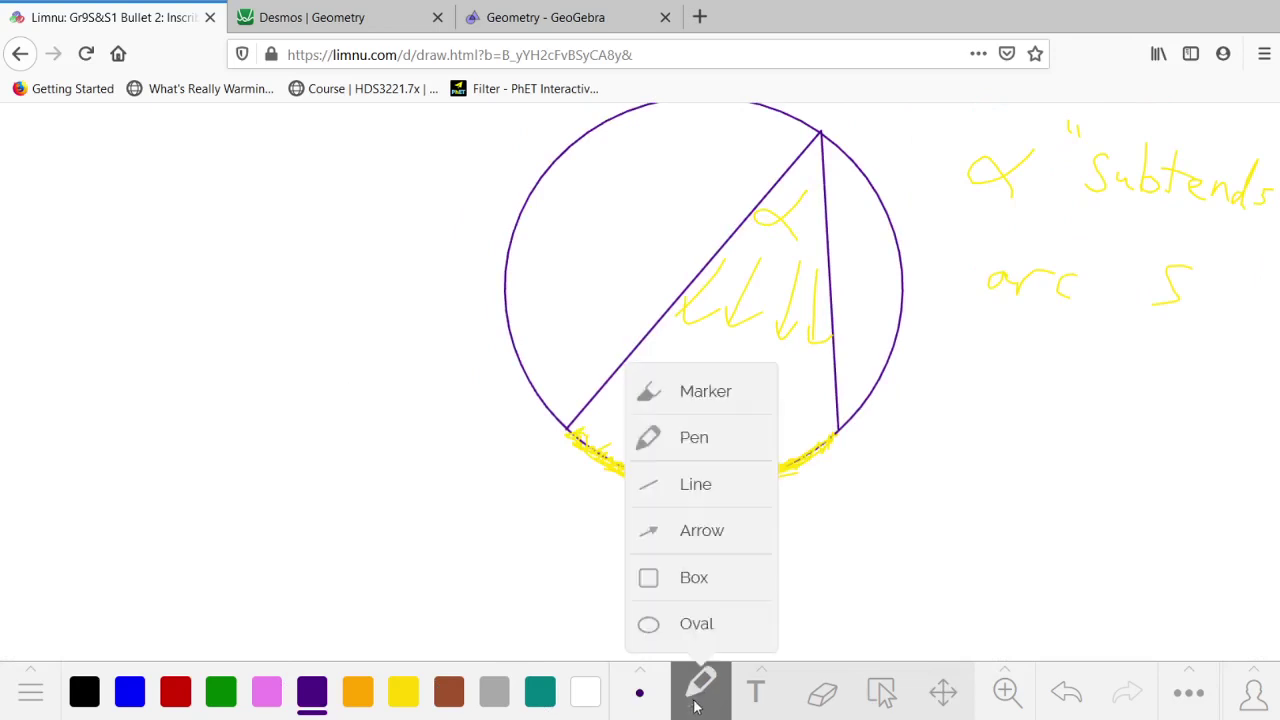
left_click(700, 483)
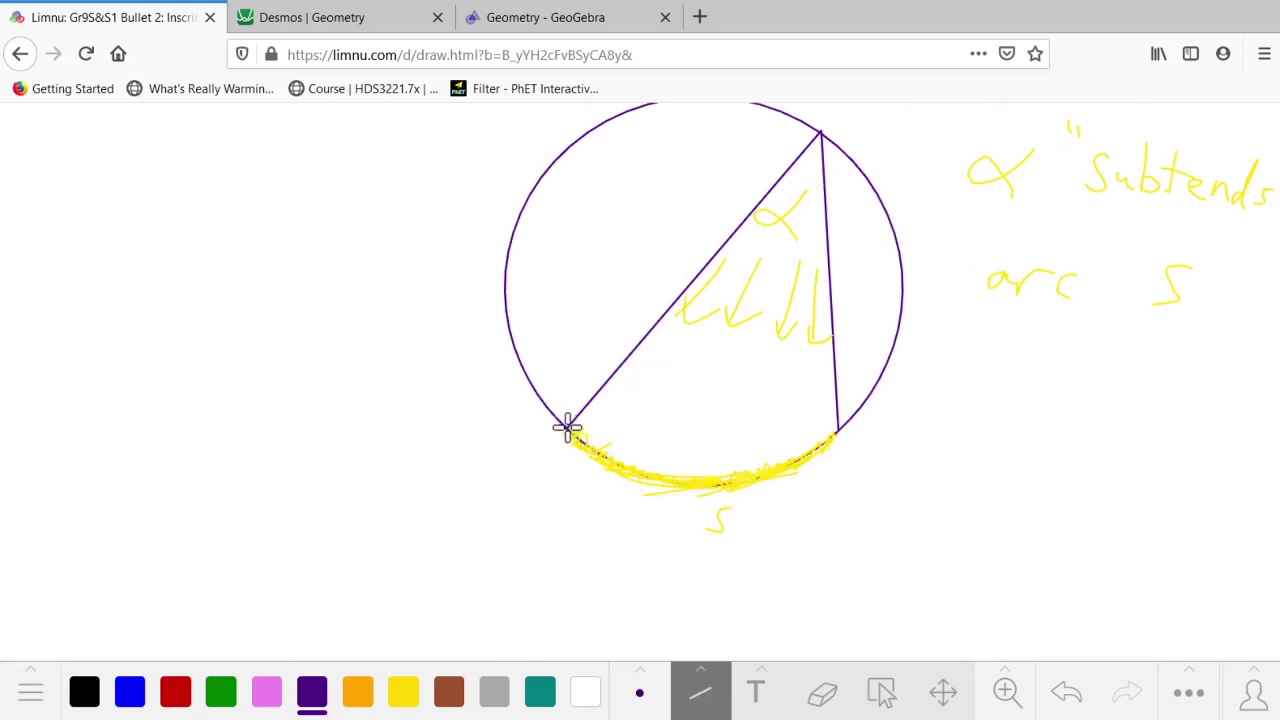
mouse_move(569, 429)
left_mouse_down()
mouse_move(666, 274)
mouse_move(691, 258)
mouse_move(838, 426)
left_mouse_up()
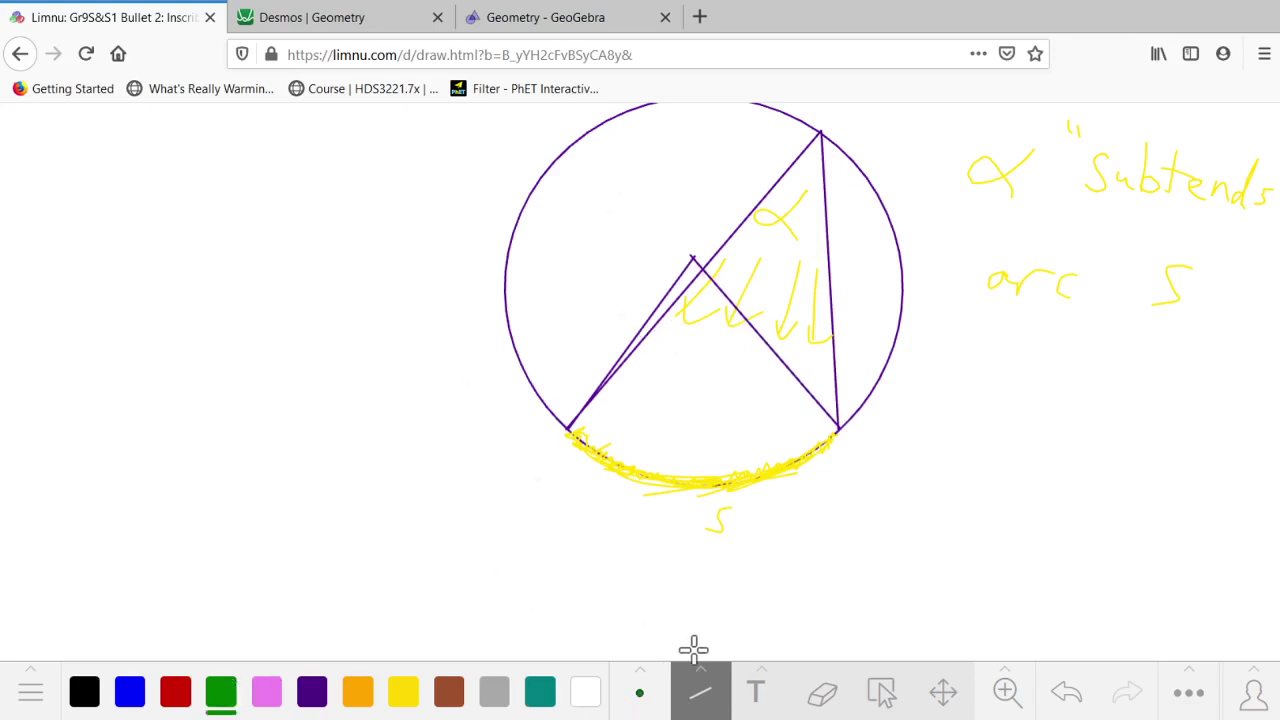
Add a green arrow pointing at the central angle and label it β
left_click(700, 692)
left_click(665, 530)
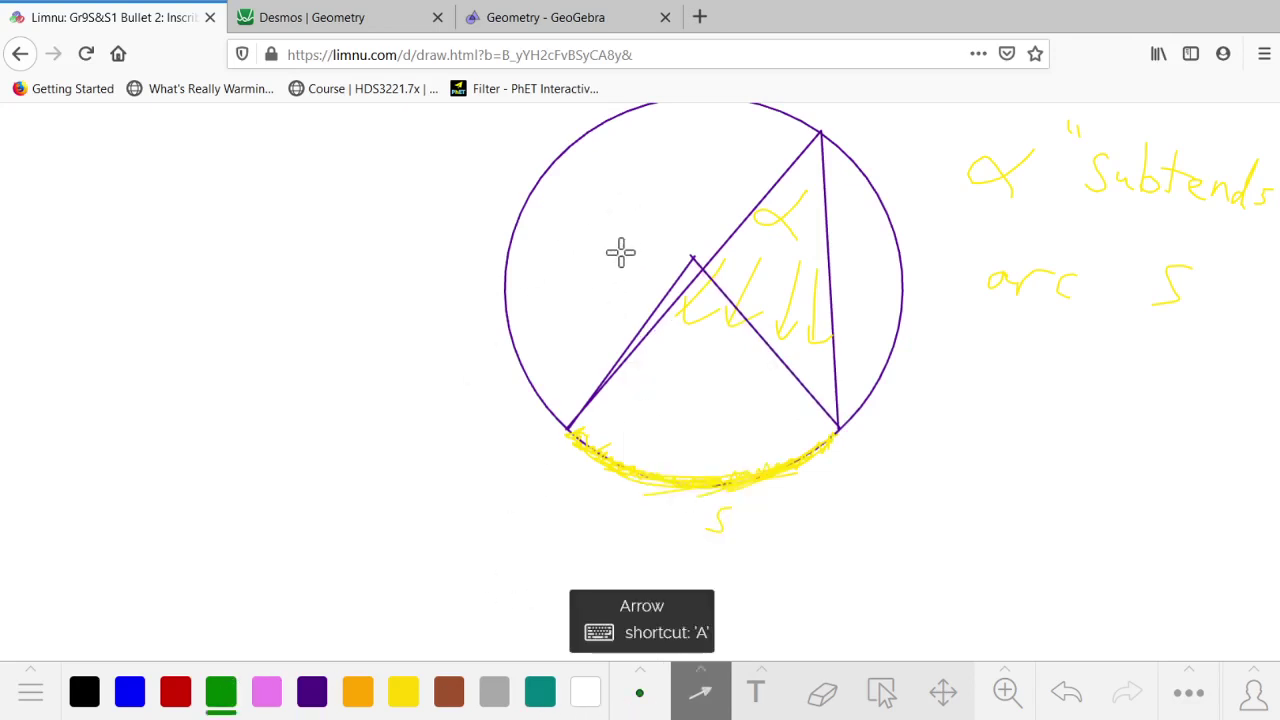
left_click_drag(624, 237, 680, 281)
left_click(696, 668)
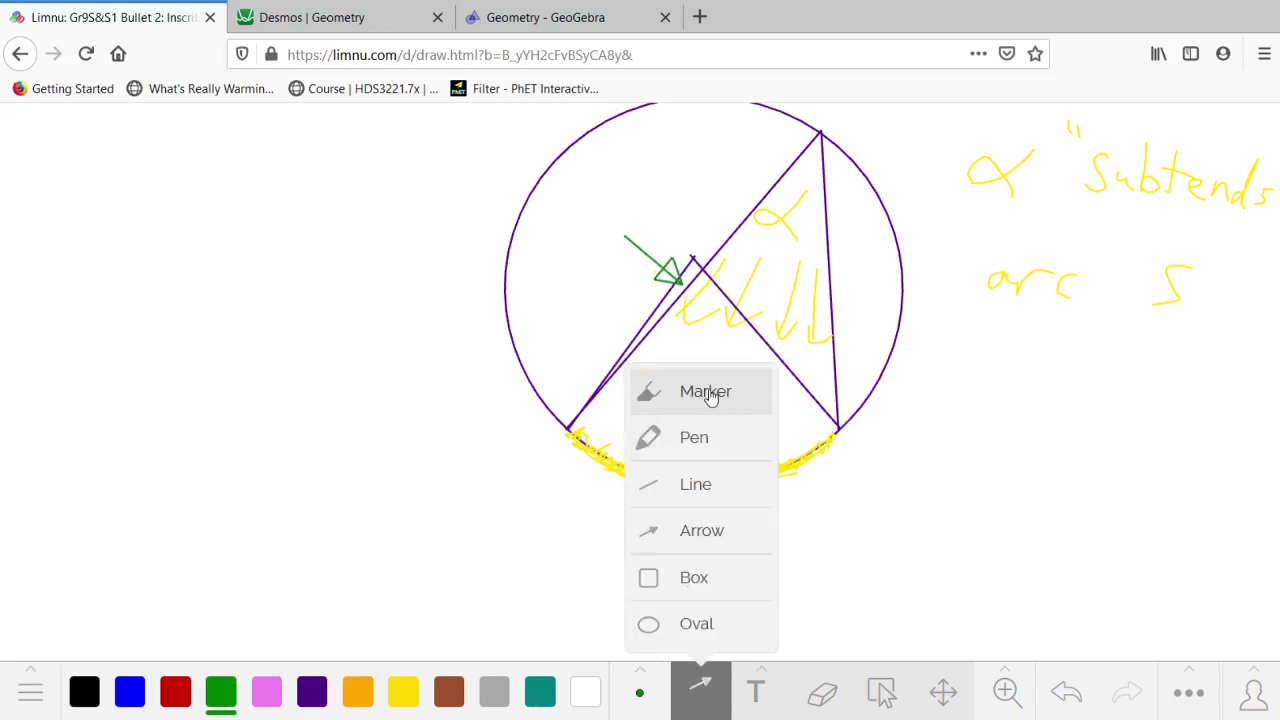
left_click(695, 435)
mouse_move(588, 302)
left_mouse_down()
mouse_move(602, 222)
mouse_move(615, 221)
mouse_move(598, 256)
left_mouse_up()
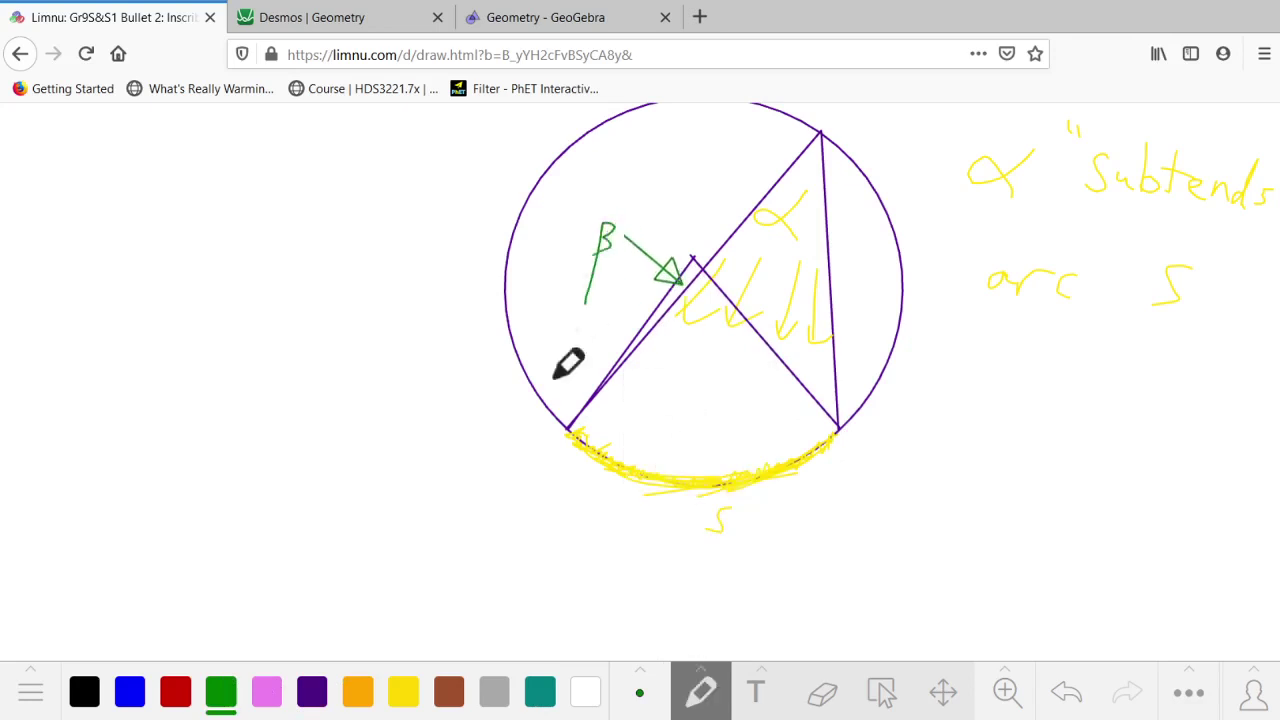
Write the equation β = 2α to the left of the circle
mouse_move(200, 528)
left_mouse_down()
mouse_move(202, 418)
mouse_move(229, 419)
mouse_move(236, 449)
mouse_move(206, 476)
left_mouse_up()
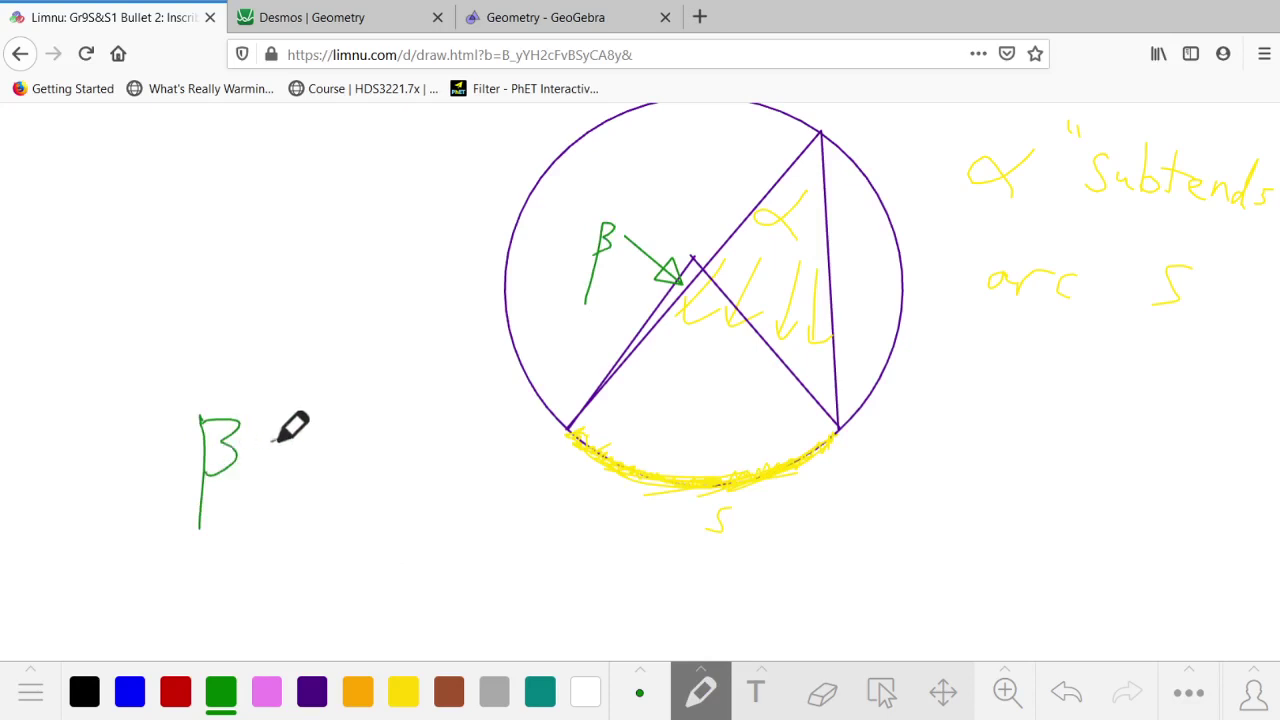
left_click_drag(270, 440, 292, 437)
left_click_drag(262, 453, 291, 451)
mouse_move(332, 404)
left_mouse_down()
mouse_move(383, 404)
mouse_move(333, 460)
mouse_move(390, 474)
mouse_move(403, 448)
mouse_move(442, 477)
left_mouse_up()
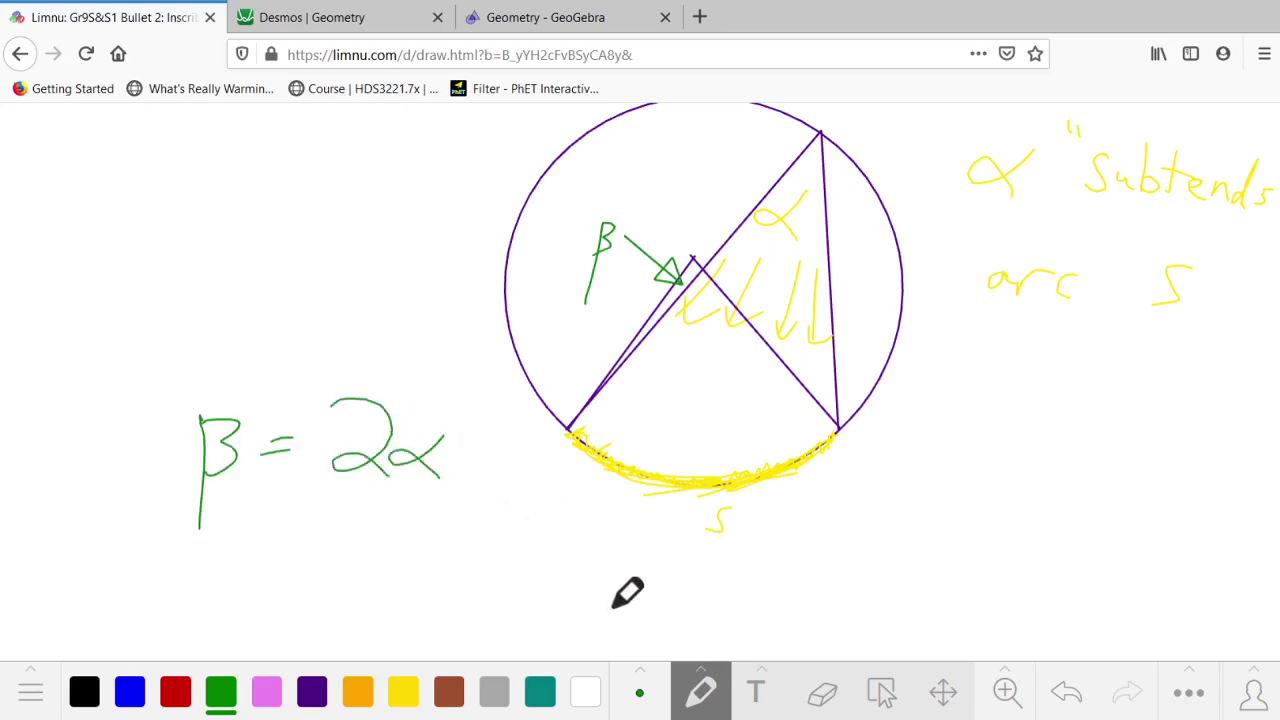